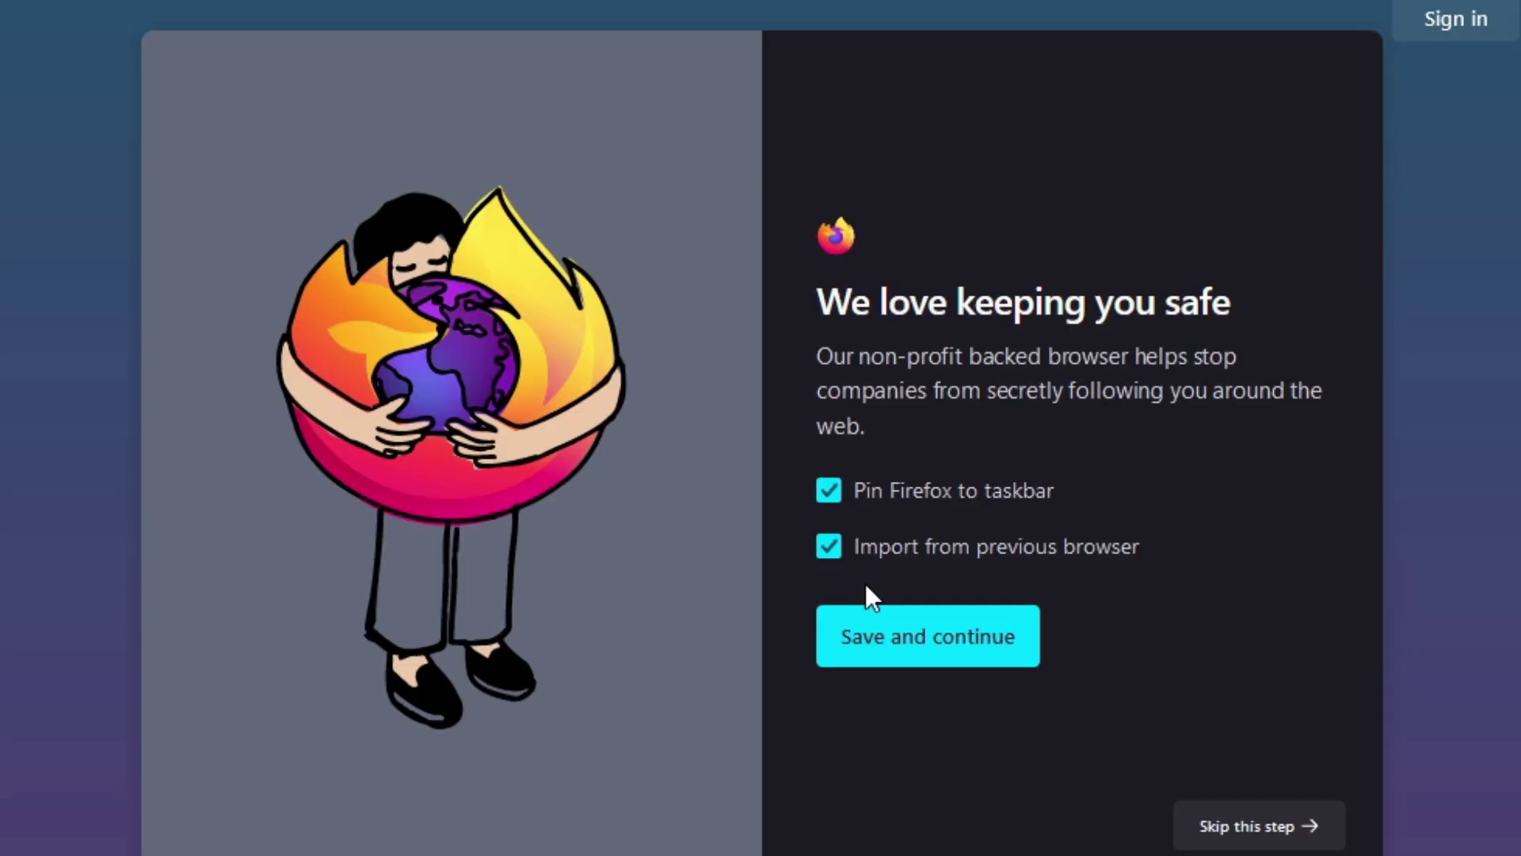
Complete the Firefox welcome setup with taskbar pinning and browser import ticked, skipping the data import, mobile and add-on pages.
{"action": "left_click", "coordinate": [921, 641]}
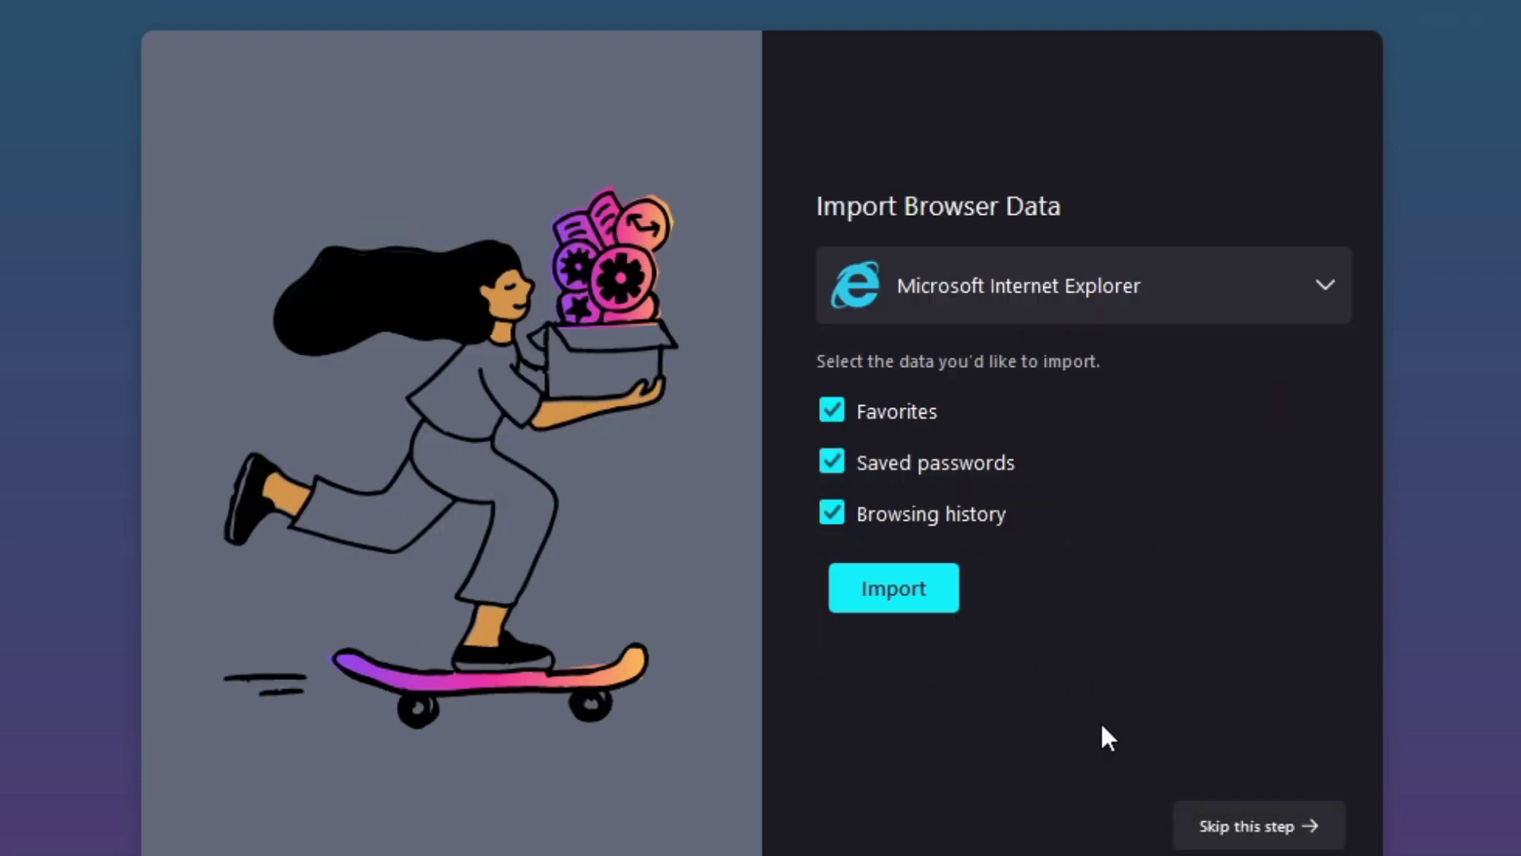
{"action": "left_click", "coordinate": [1251, 829]}
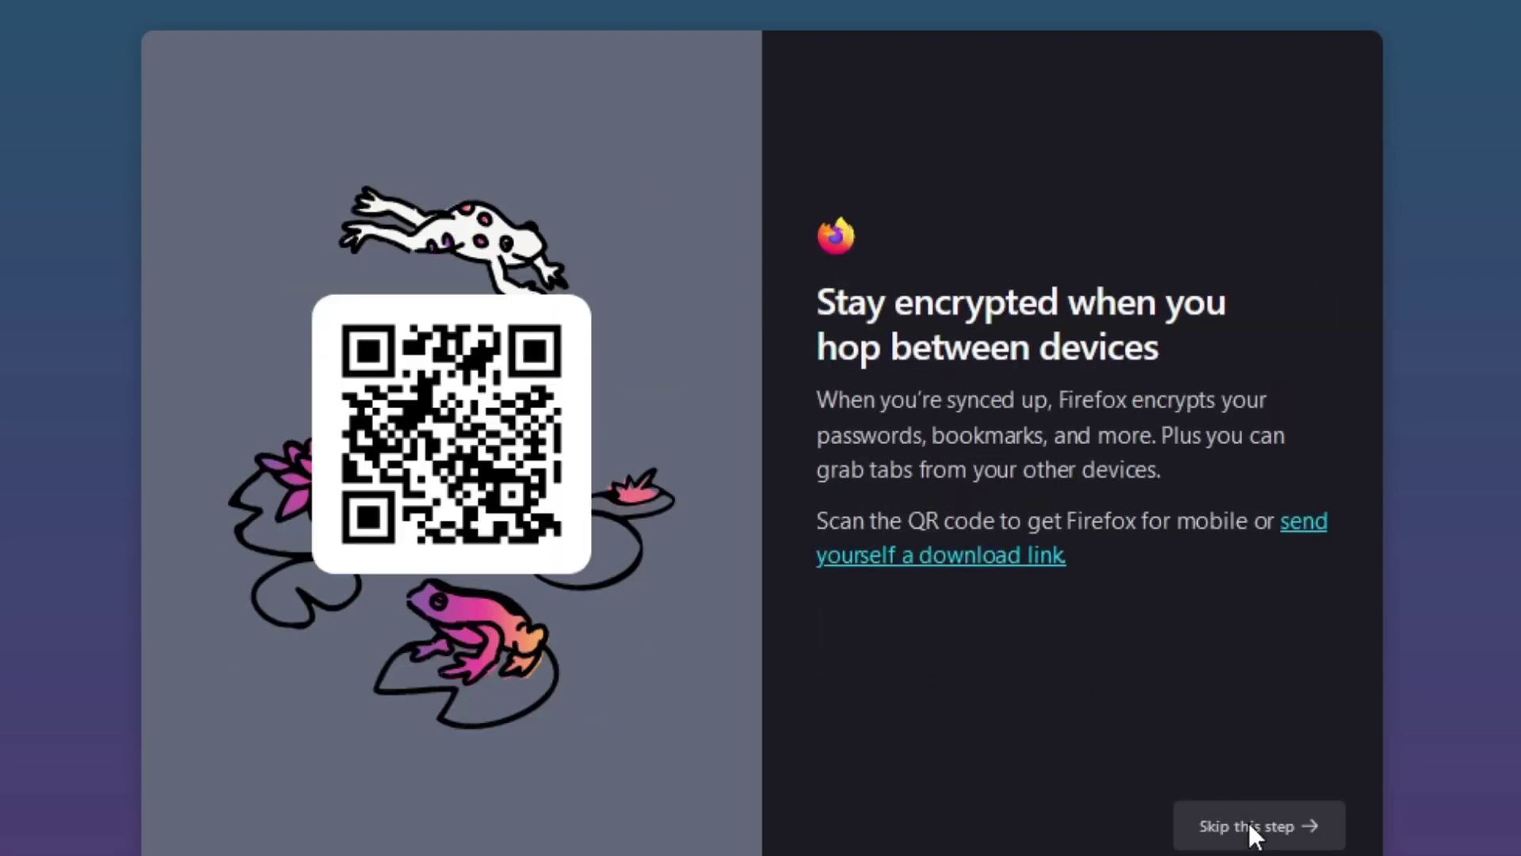
{"action": "left_click", "coordinate": [1250, 824]}
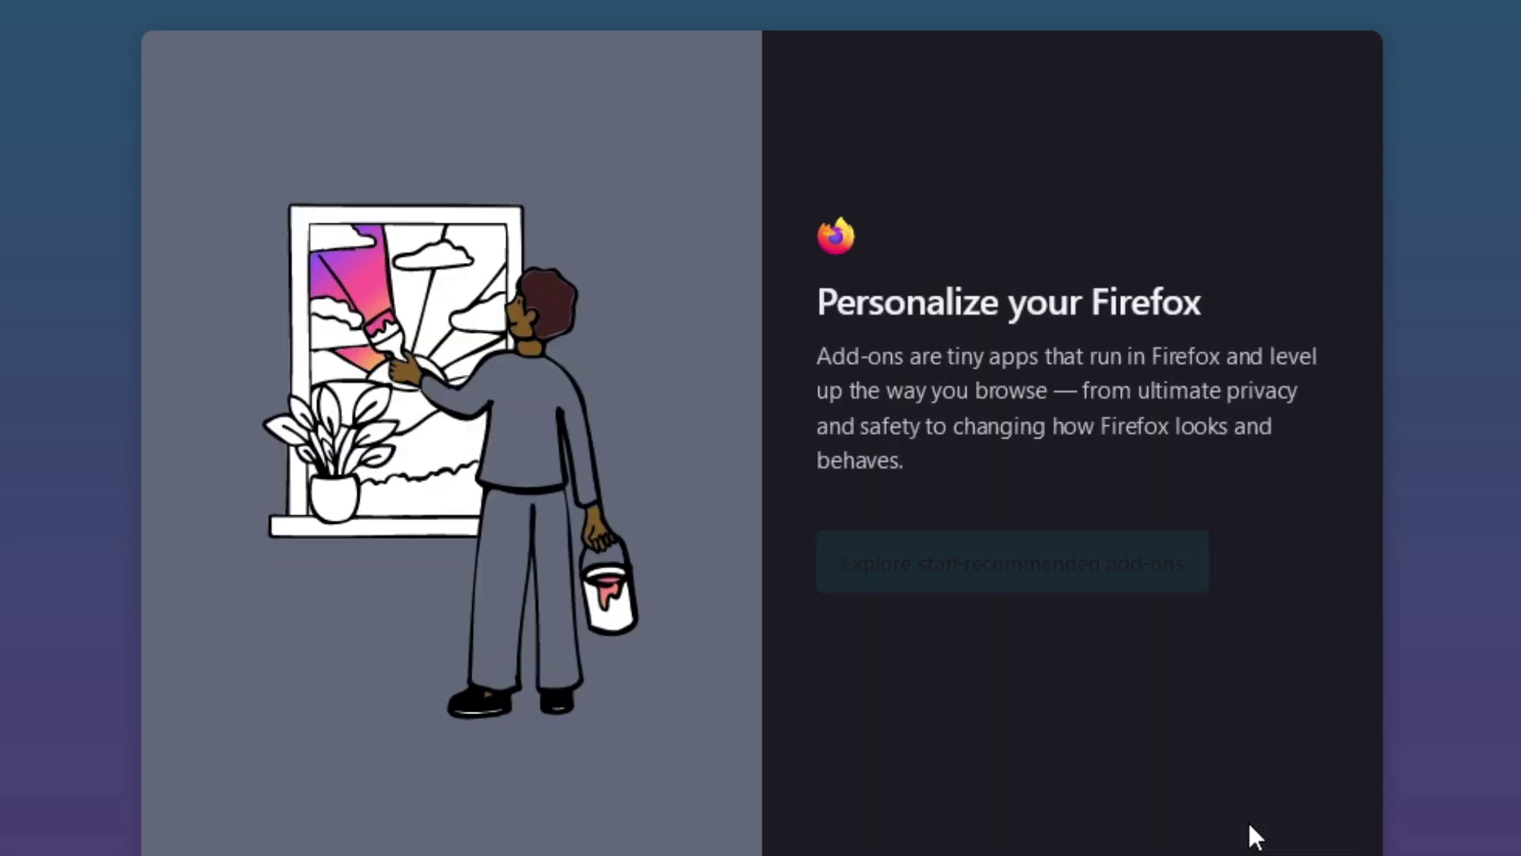
{"action": "left_click", "coordinate": [1249, 824]}
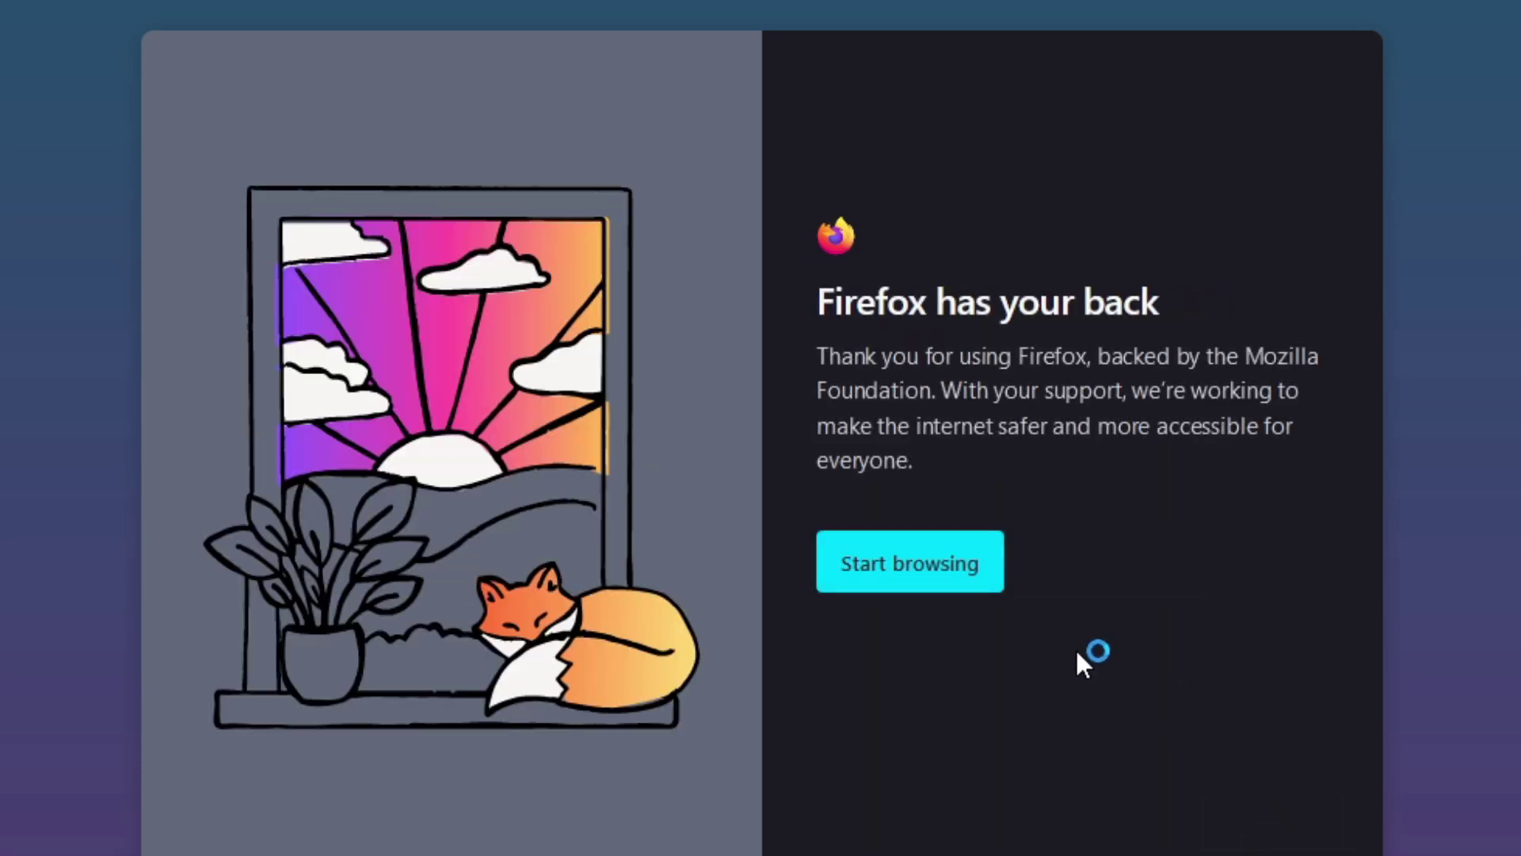
{"action": "left_click", "coordinate": [972, 573]}
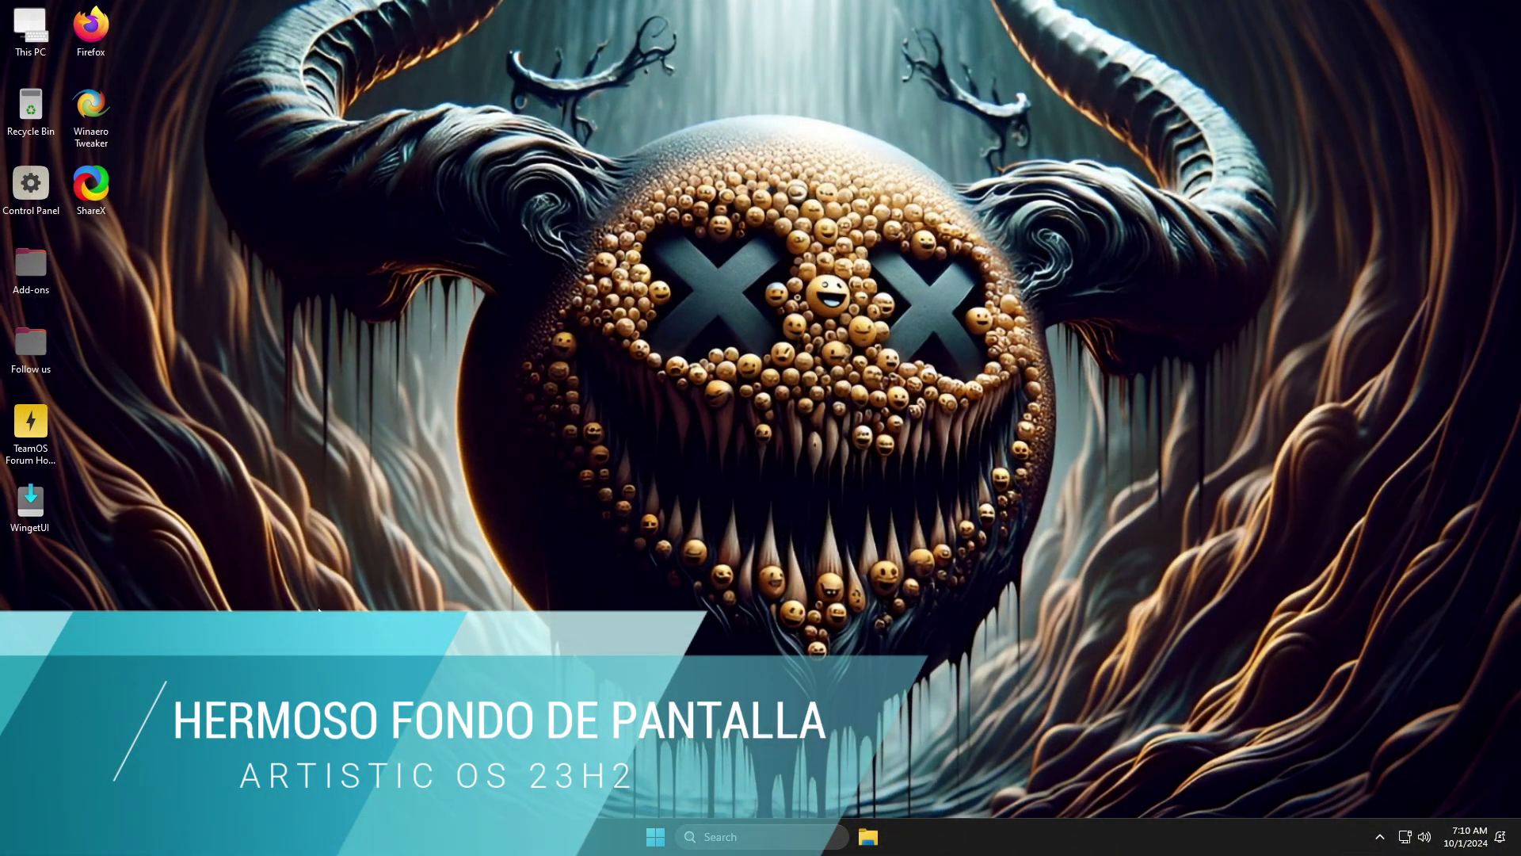
Run winver to check the Windows version and build, and close the About Windows dialog.
{"action": "left_click", "coordinate": [646, 838]}
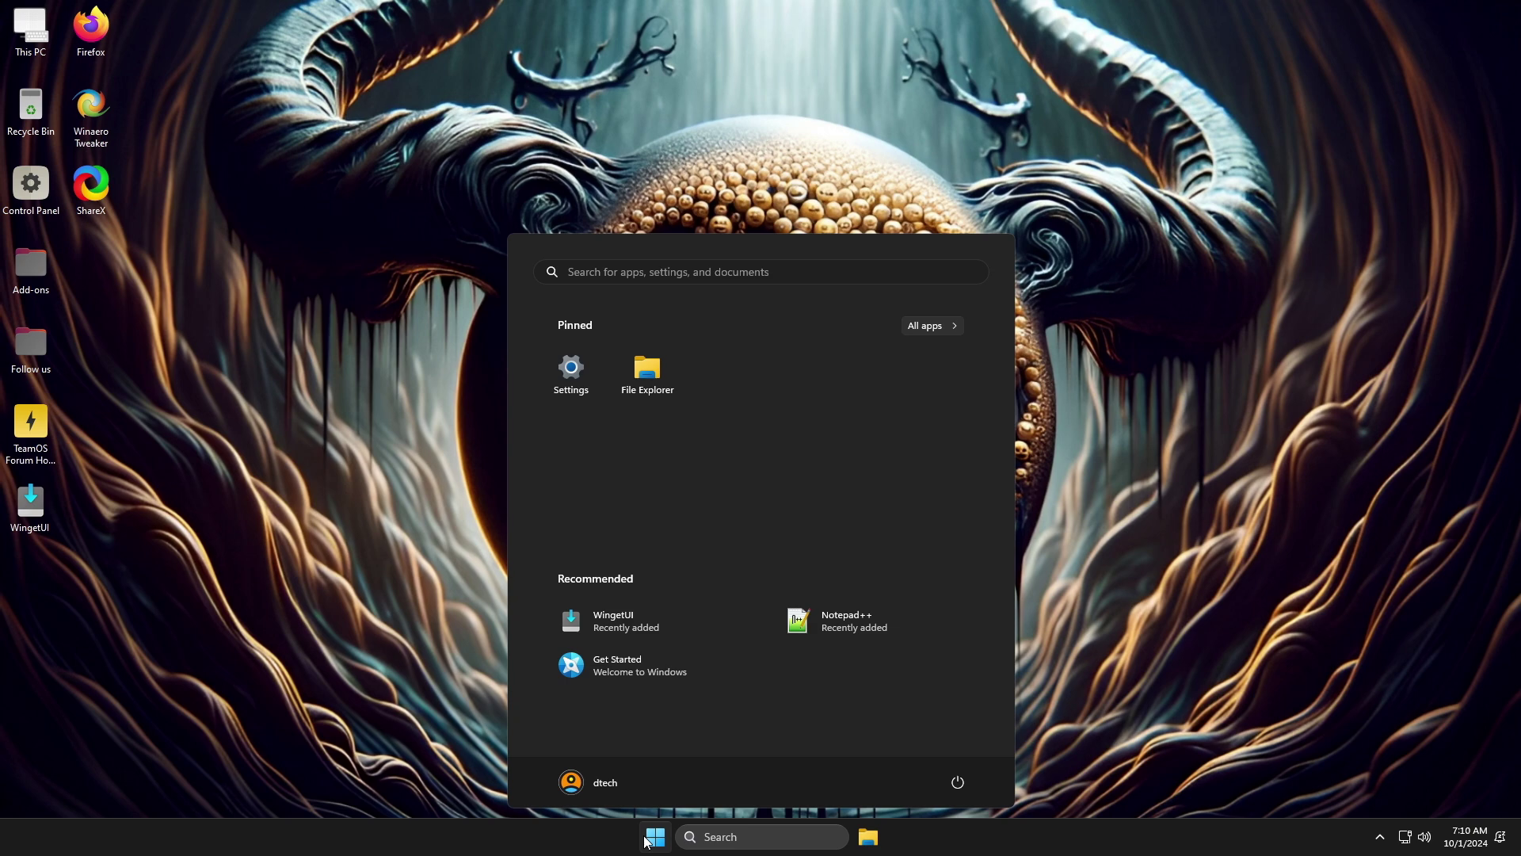
{"action": "type", "text": "winver"}
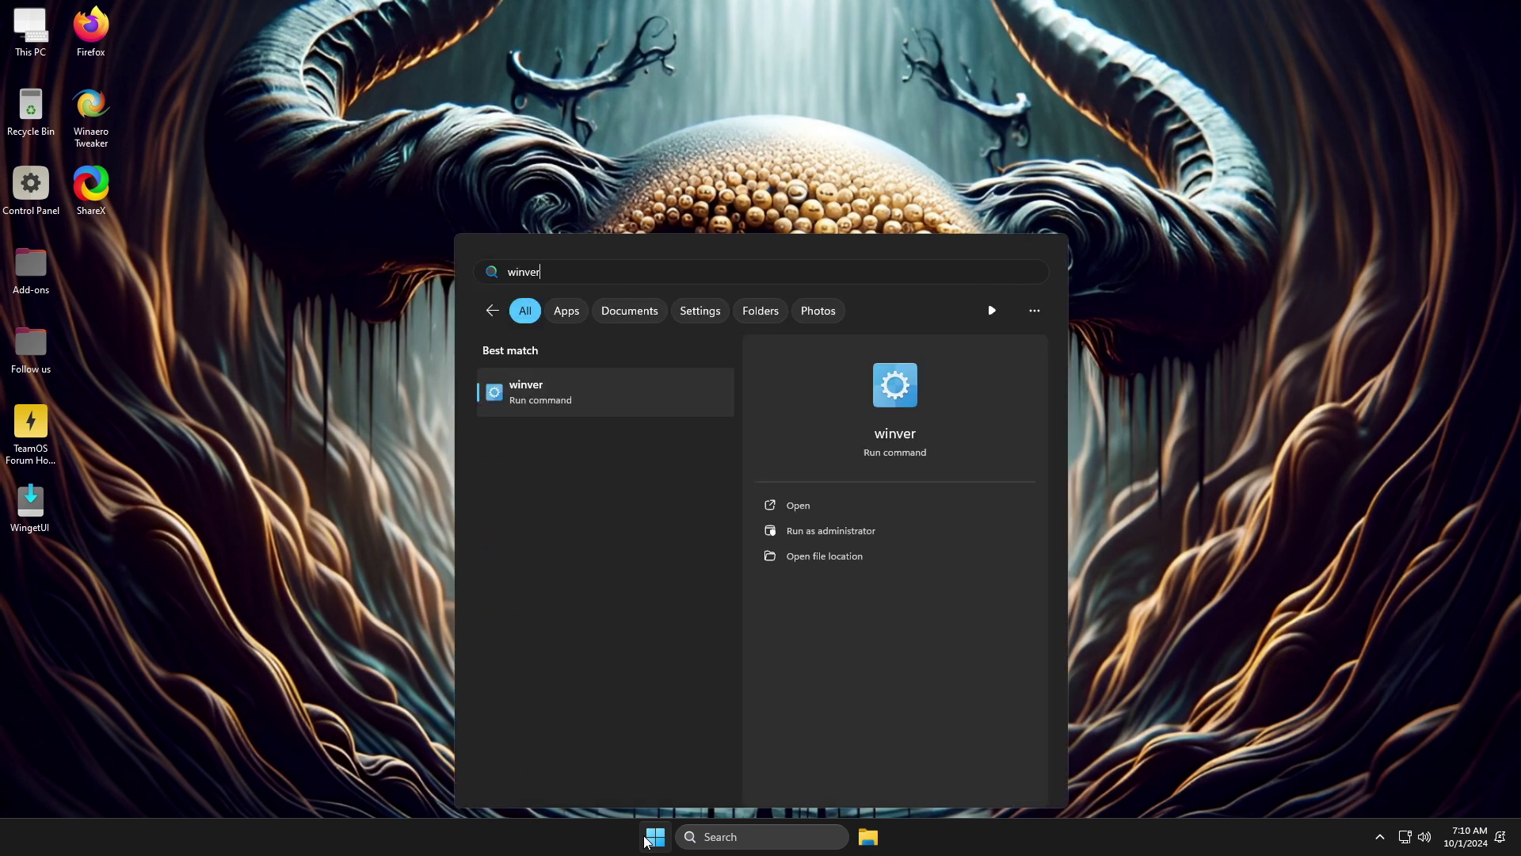
{"action": "key", "text": "Return"}
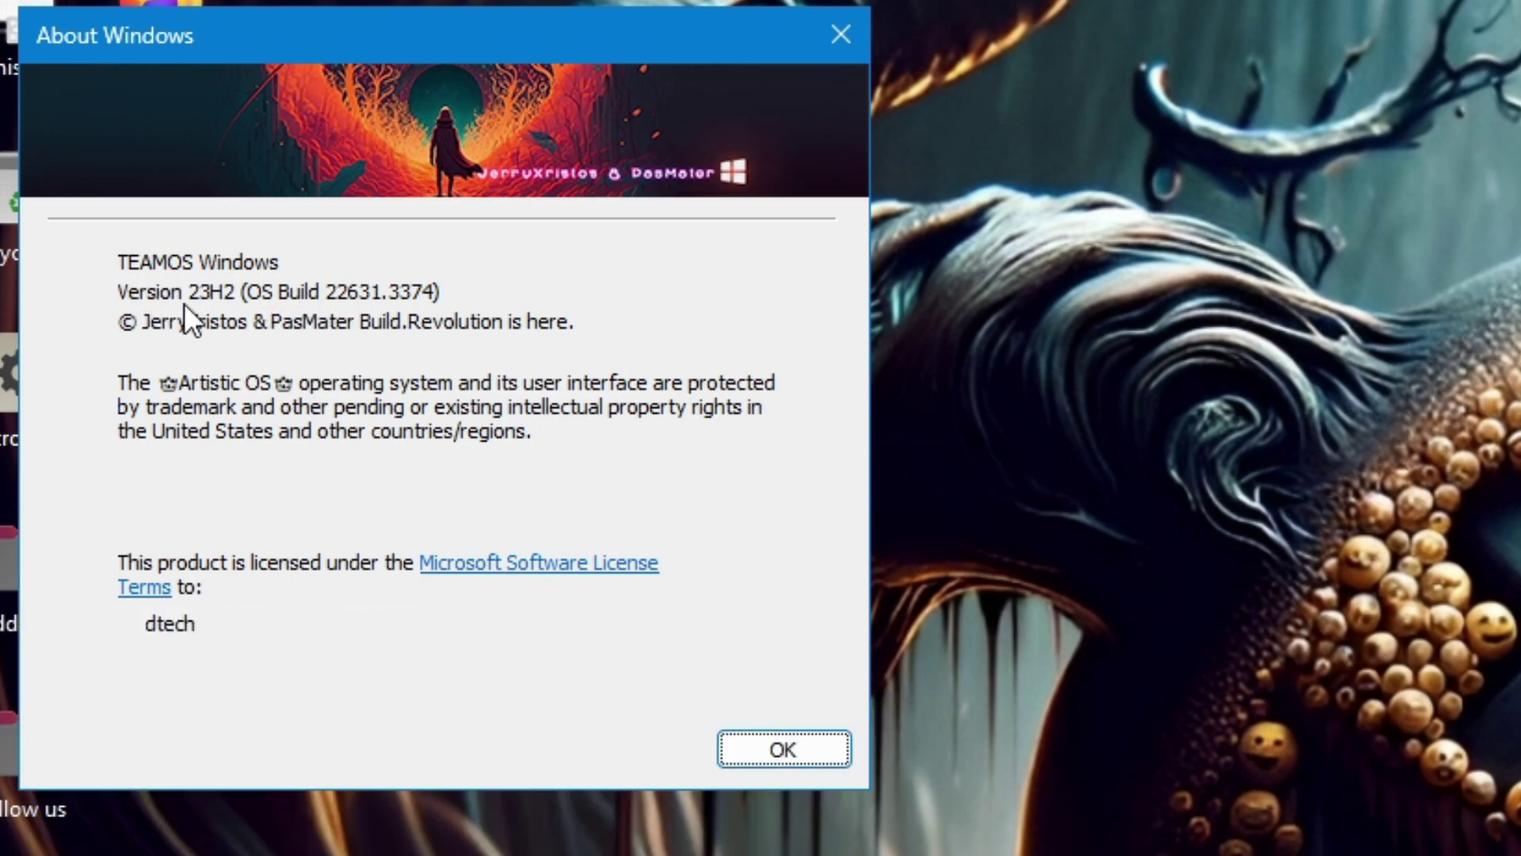
{"action": "left_click", "coordinate": [772, 747]}
Check the CPU and Memory performance graphs in Task Manager, and close it.
{"action": "right_click", "coordinate": [945, 847]}
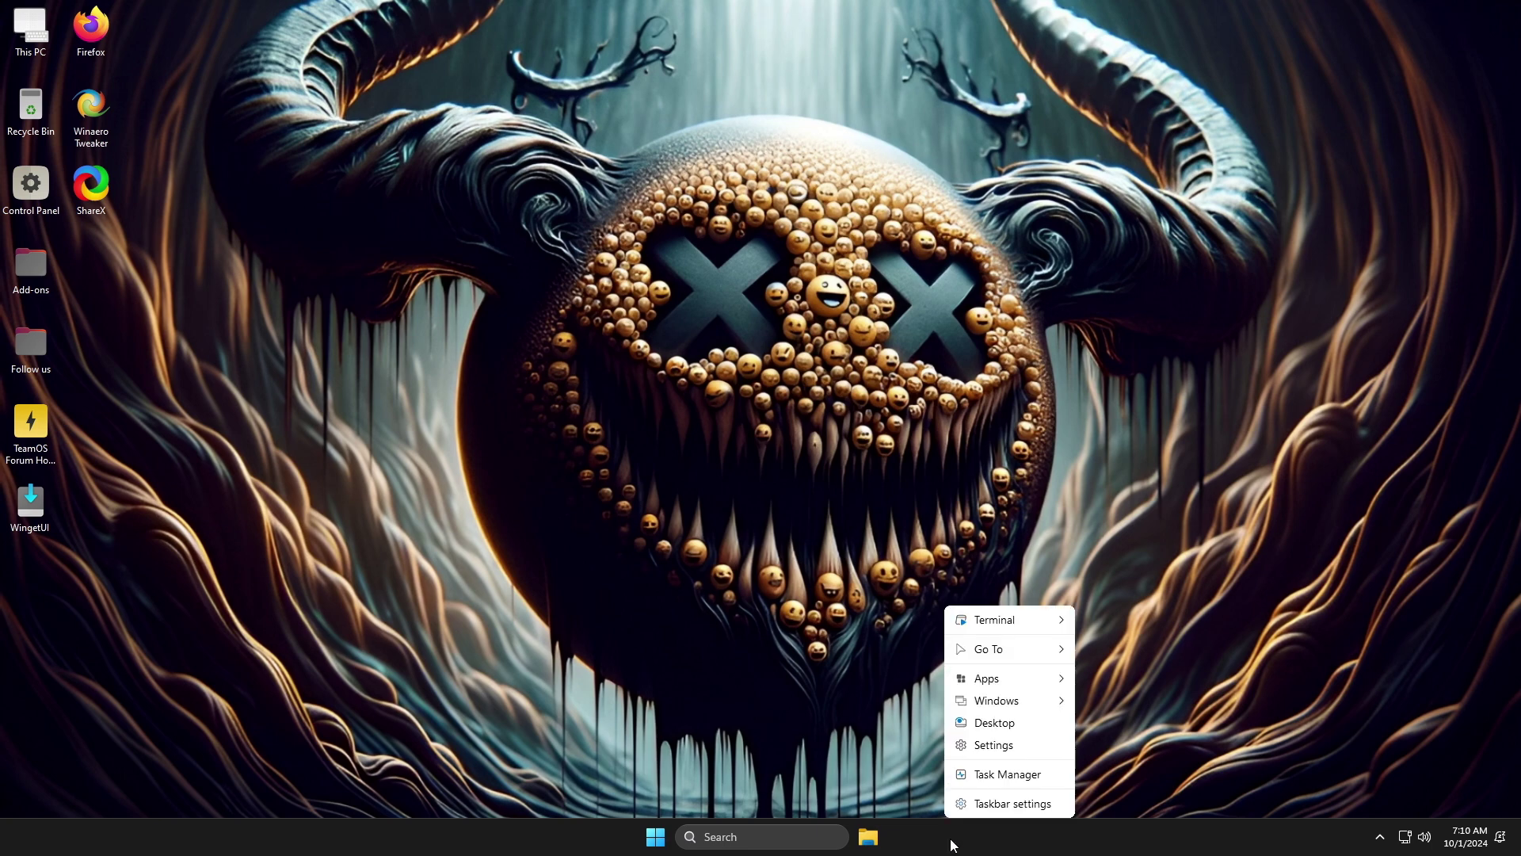
{"action": "left_click", "coordinate": [999, 781]}
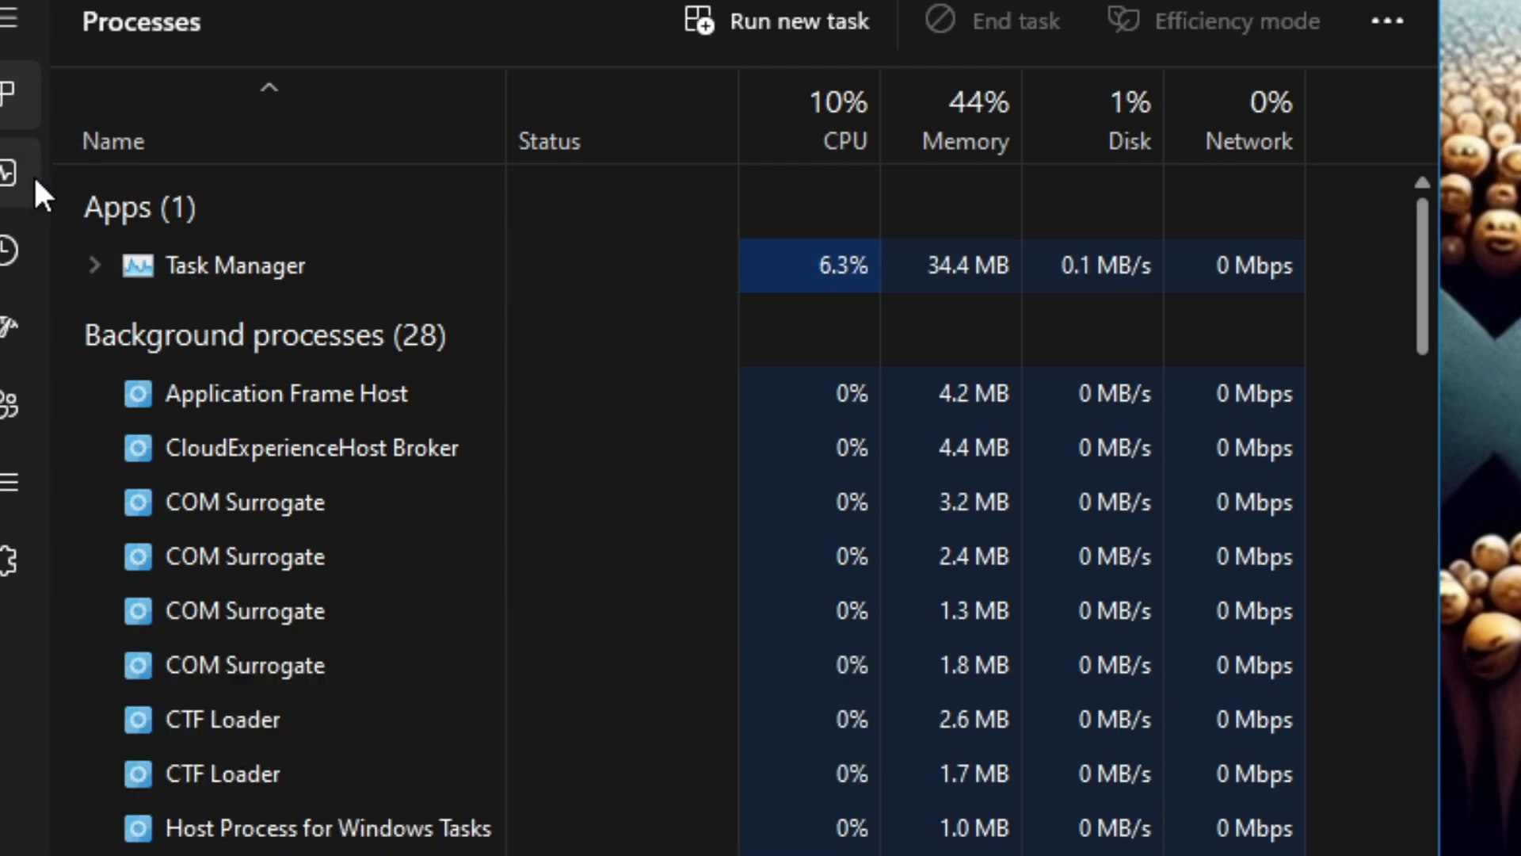
{"action": "left_click", "coordinate": [29, 176]}
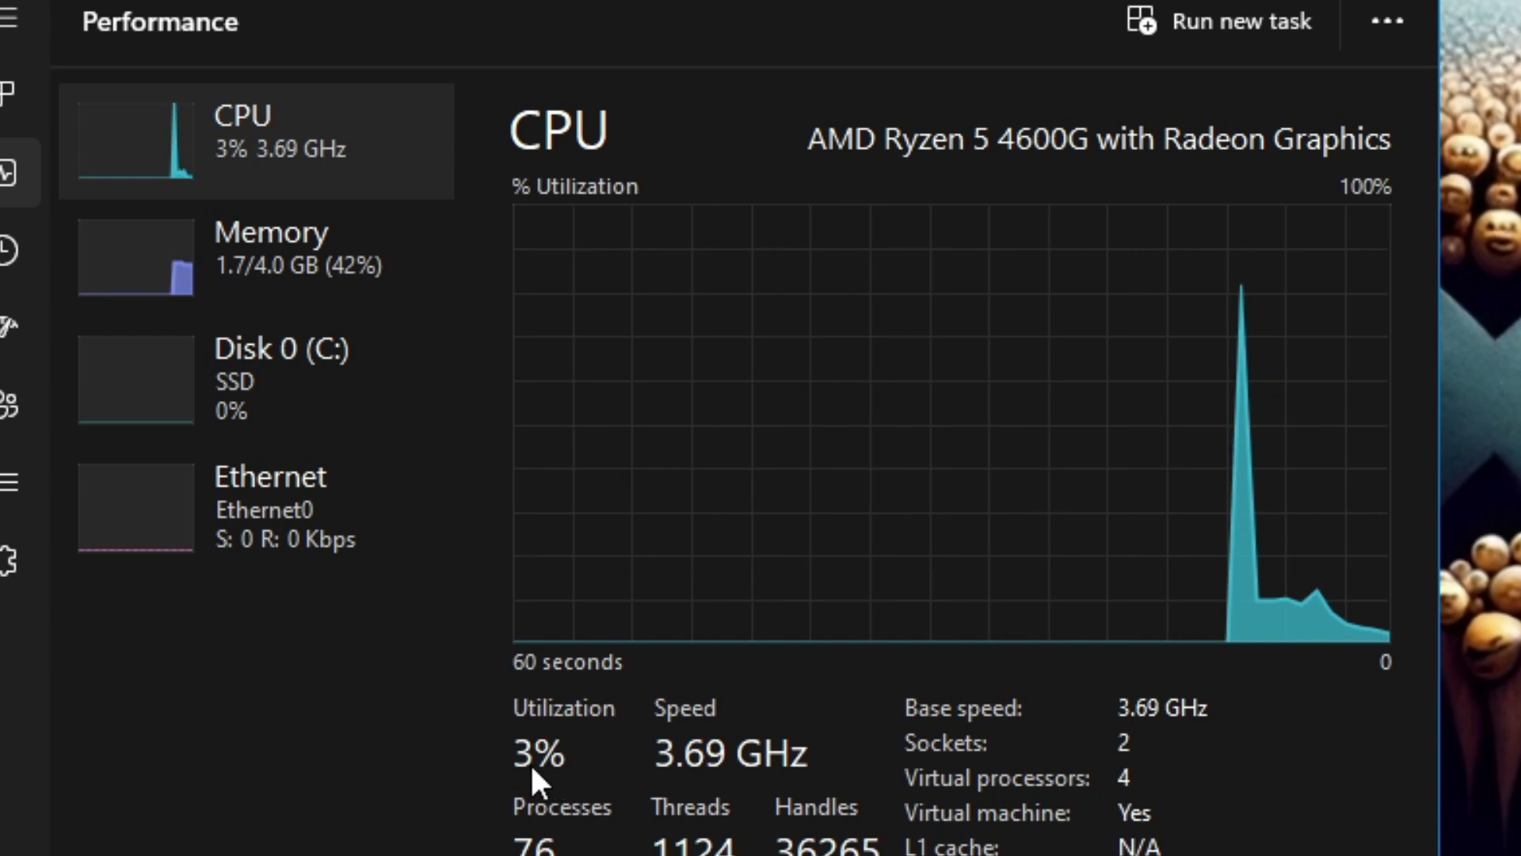
{"action": "left_click", "coordinate": [293, 312]}
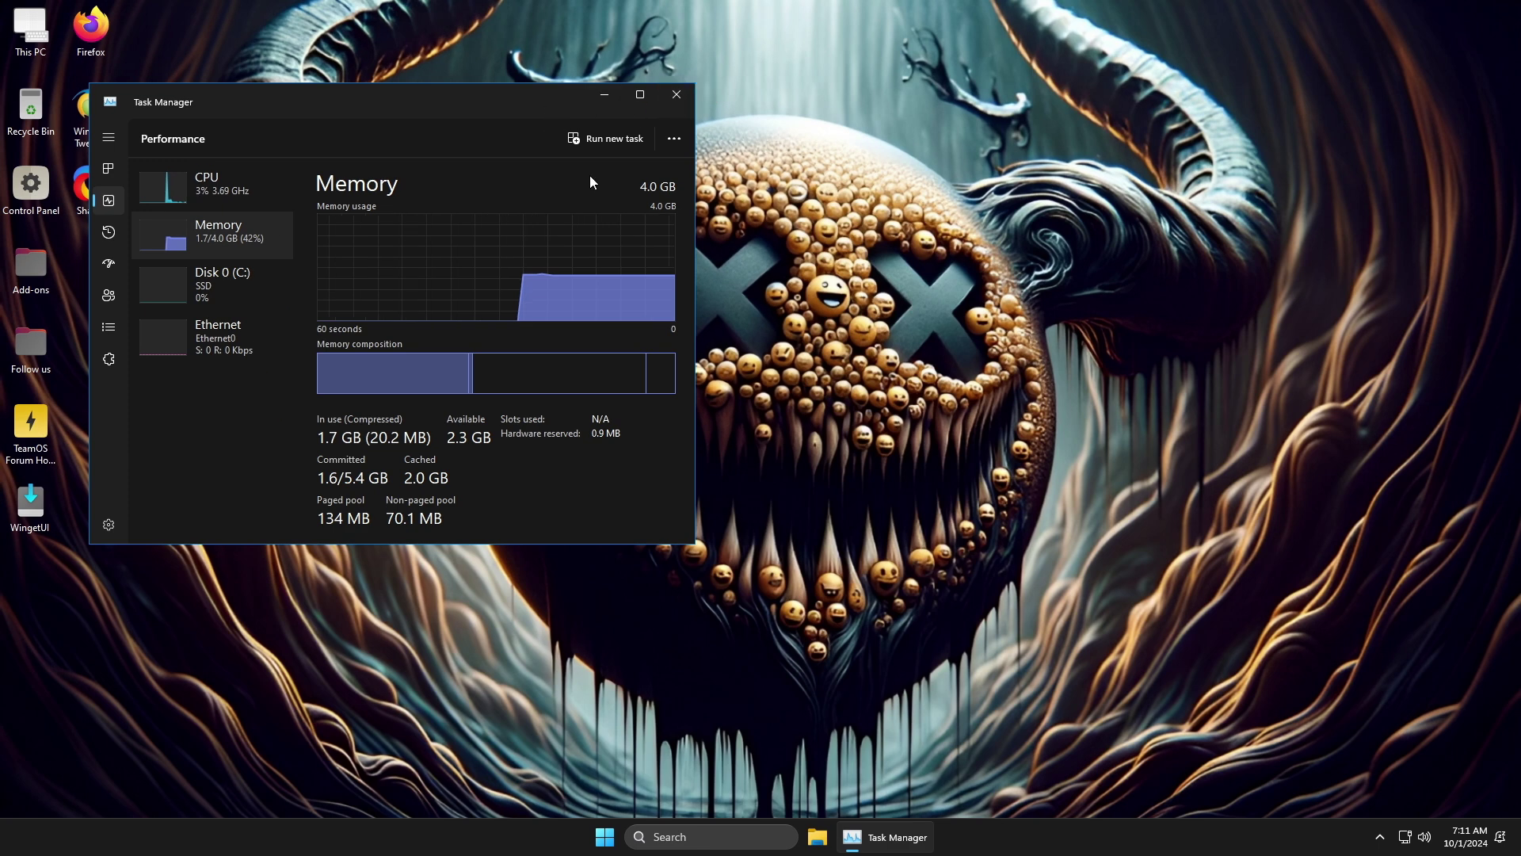
{"action": "left_click", "coordinate": [677, 95]}
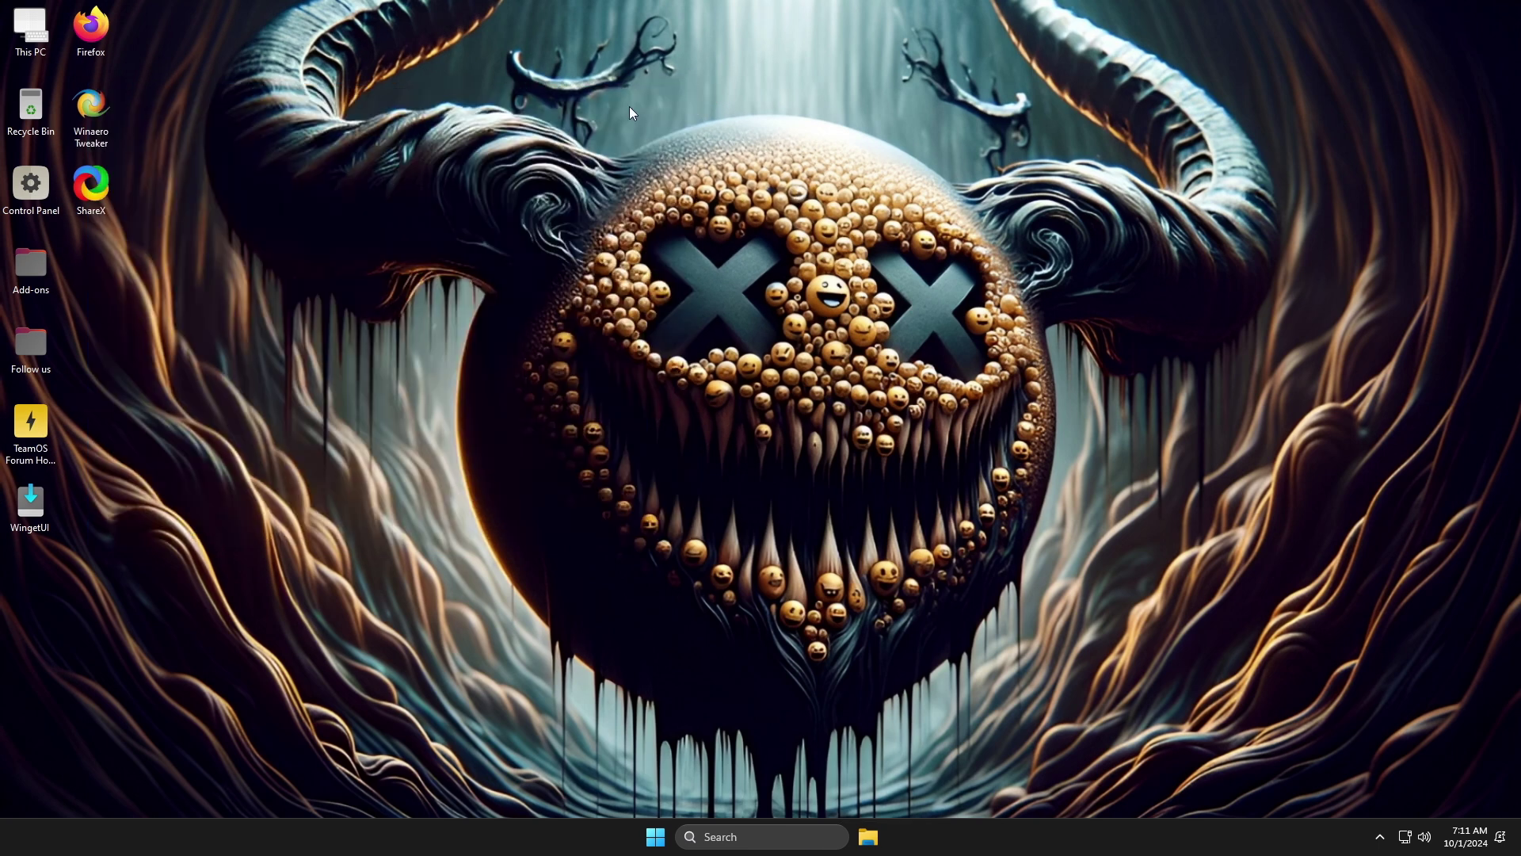
Check the used and free space in the properties of Local Disk (C:) from File Explorer, and close both windows.
{"action": "left_click", "coordinate": [869, 838]}
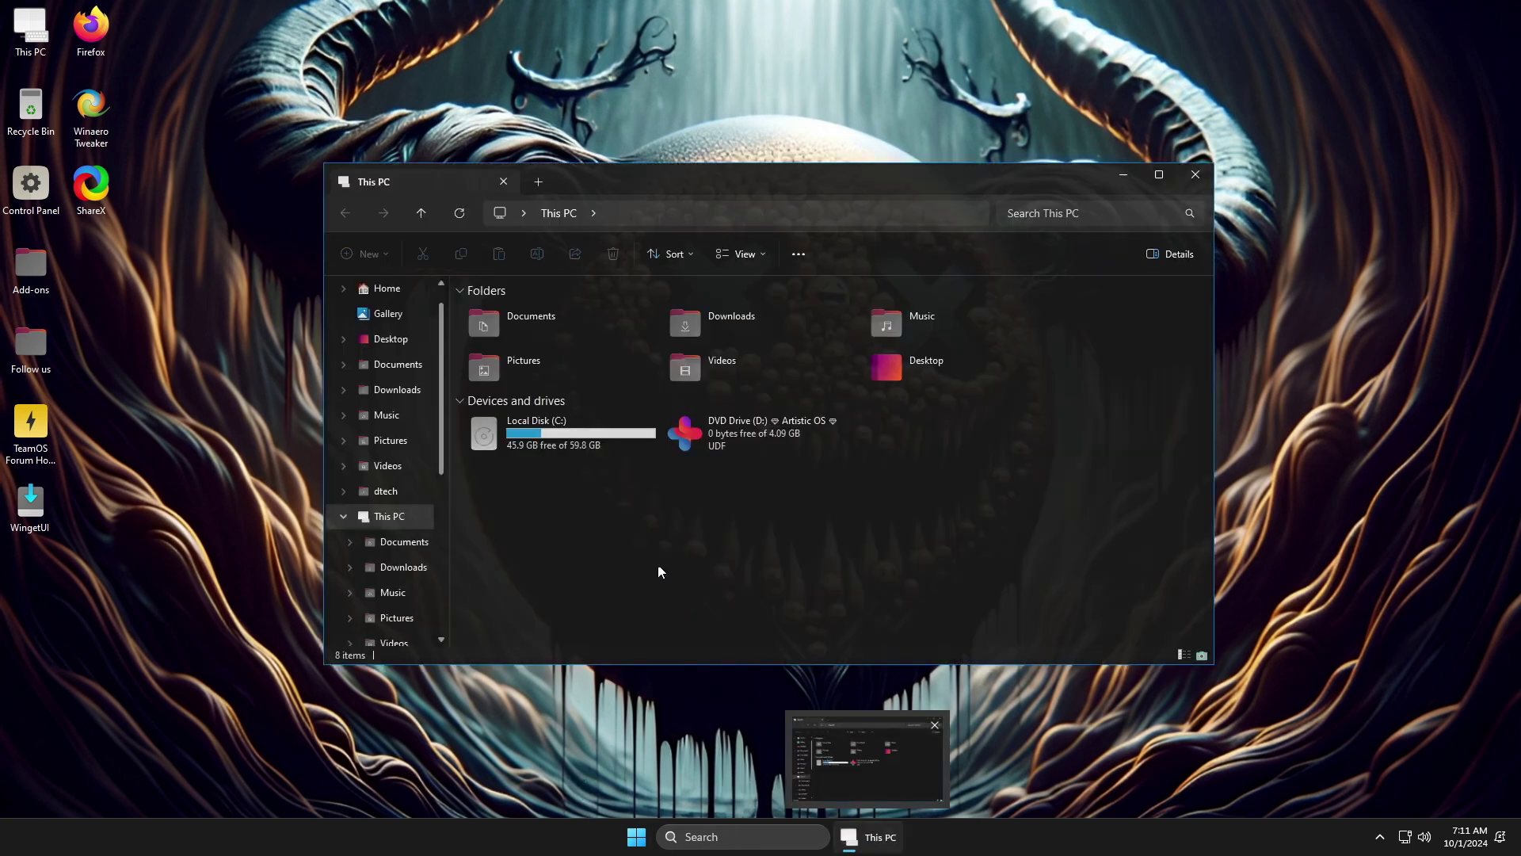
{"action": "left_click", "coordinate": [551, 431]}
{"action": "right_click", "coordinate": [551, 431]}
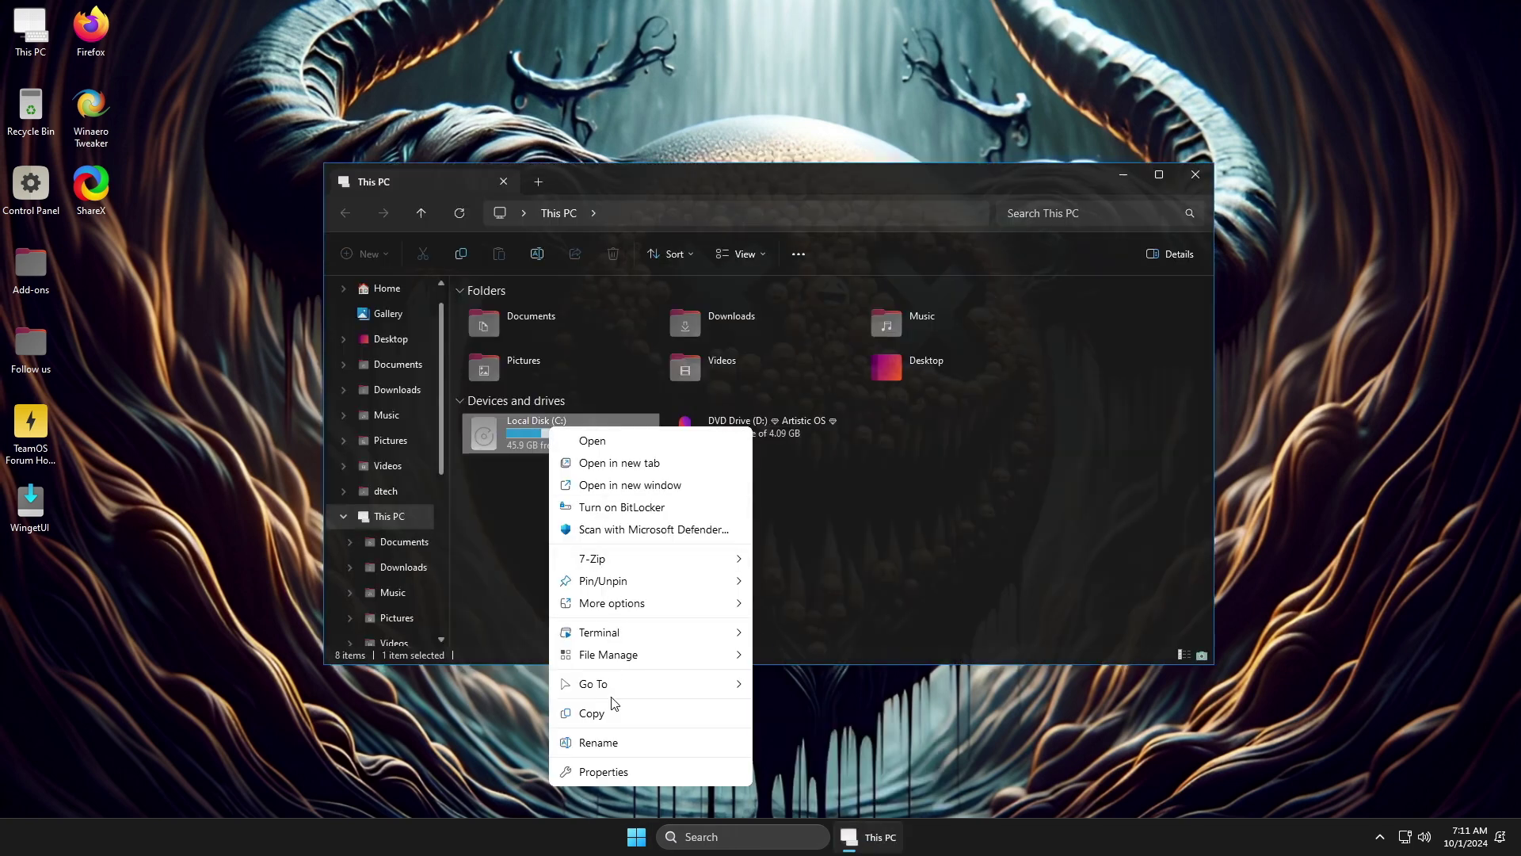
{"action": "left_click", "coordinate": [604, 772]}
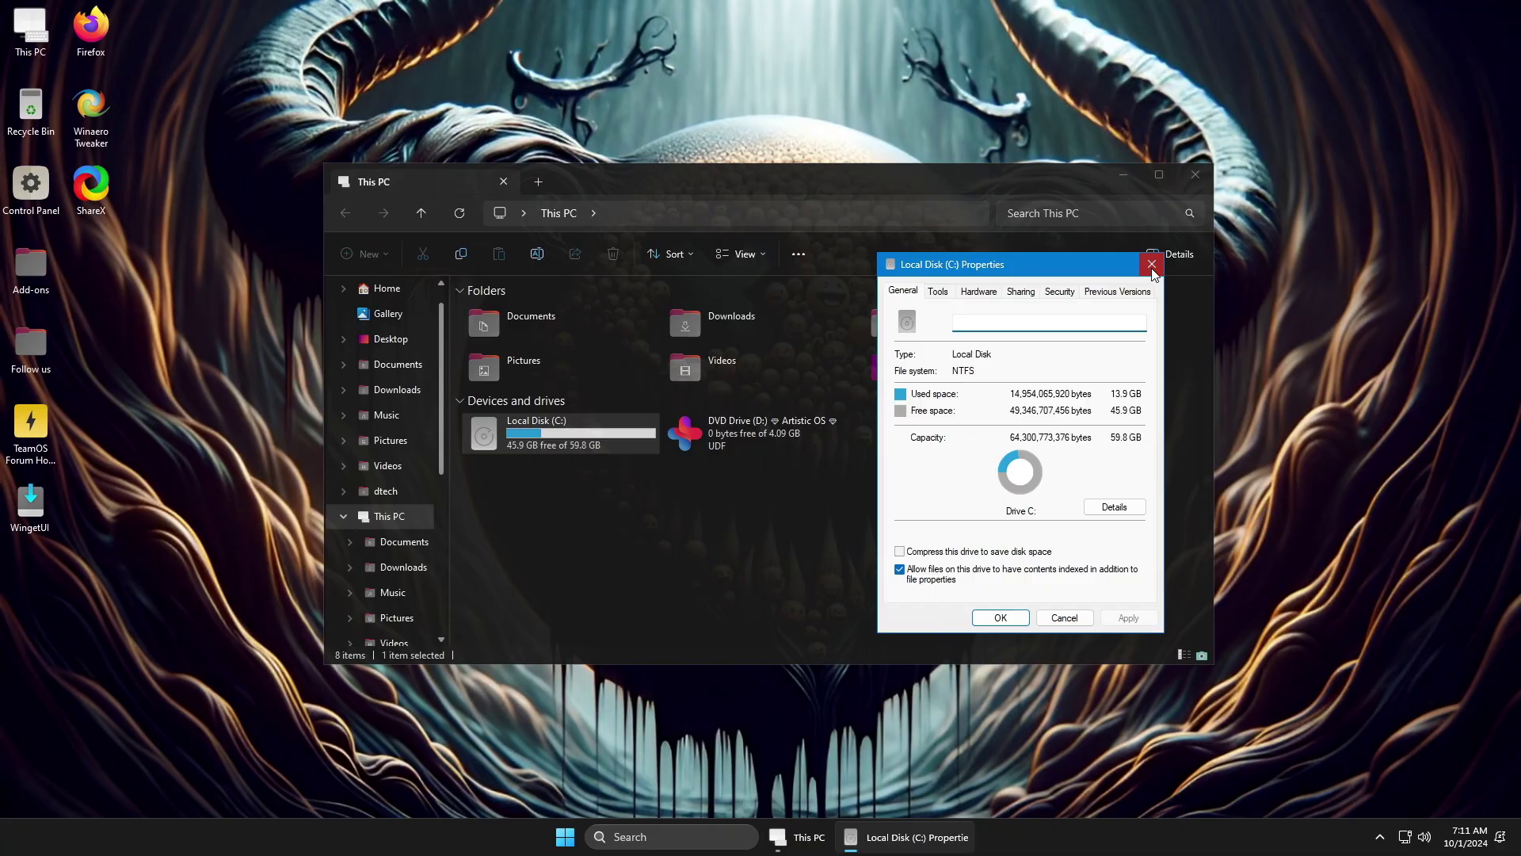
{"action": "left_click", "coordinate": [1156, 263]}
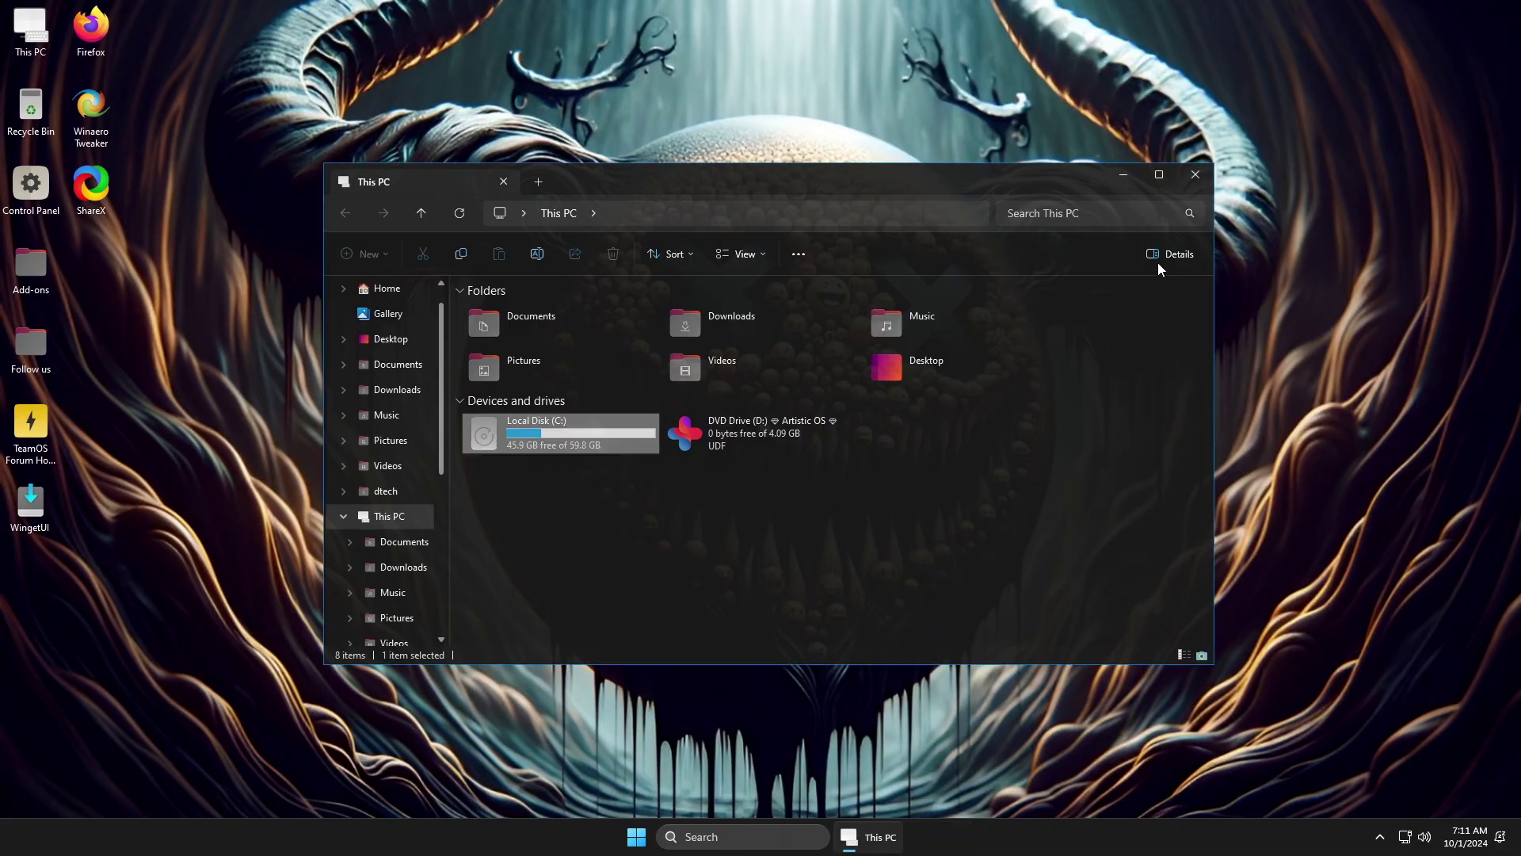
{"action": "left_click", "coordinate": [1196, 176]}
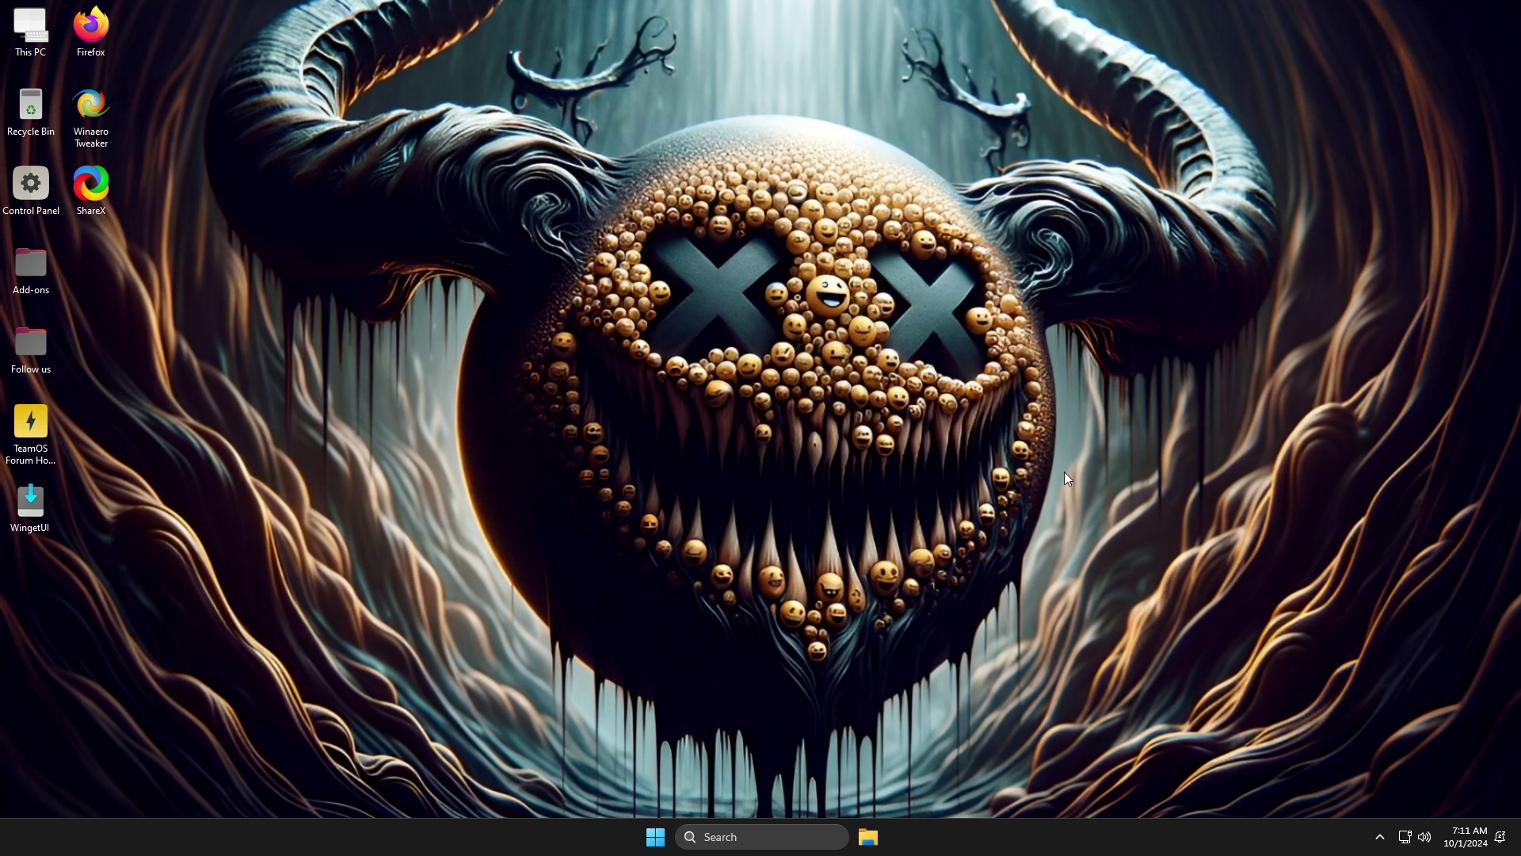
Open the installed programs list in Control Panel and examine the entries from 7-Zip through Microsoft Windows Desktop Runtime 8.0.3.
{"action": "double_click", "coordinate": [44, 195]}
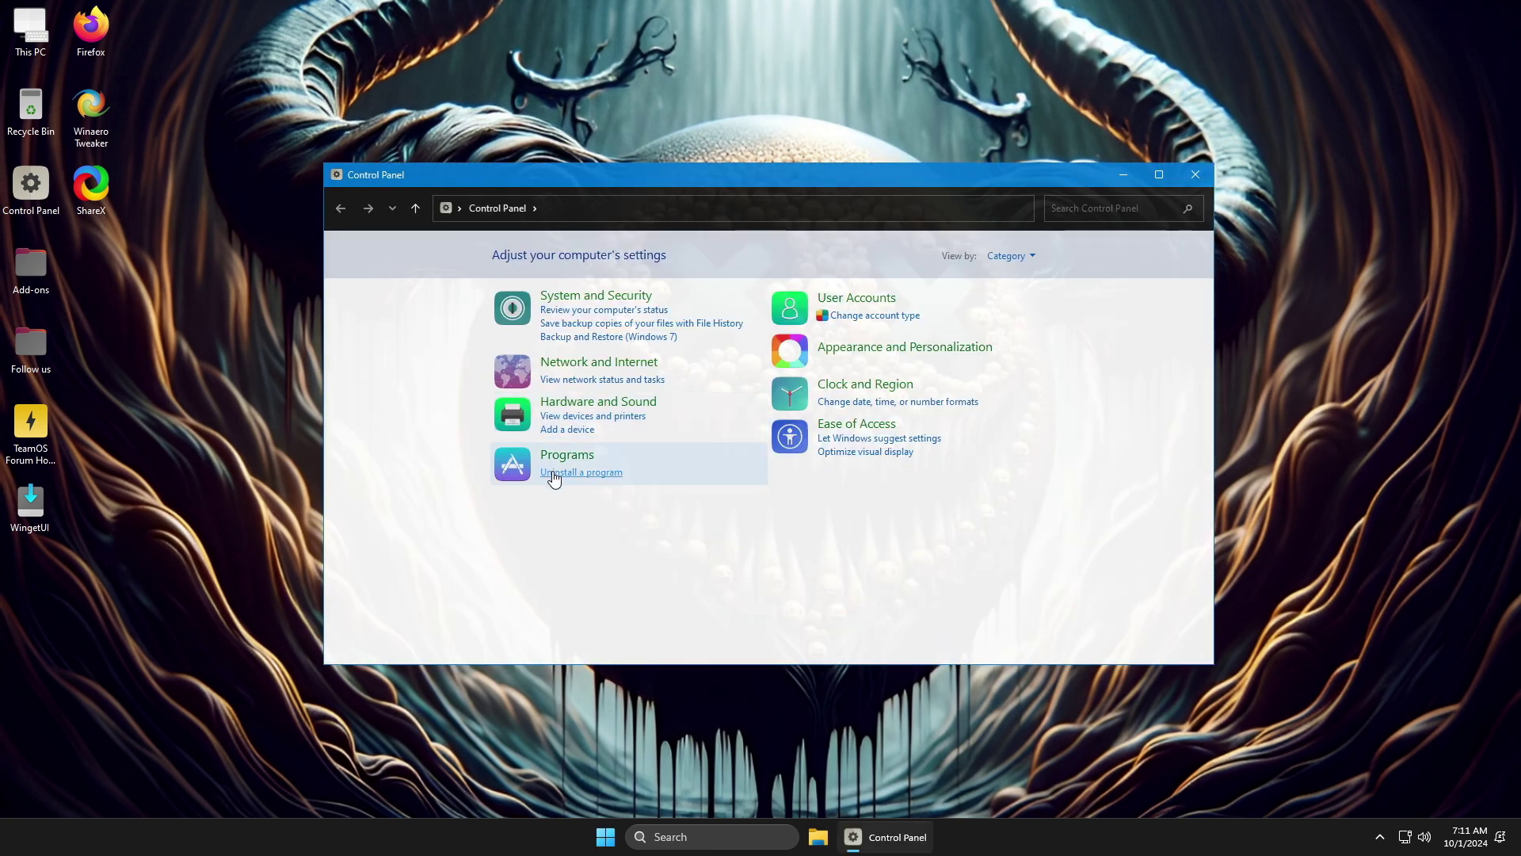
{"action": "left_click", "coordinate": [555, 473]}
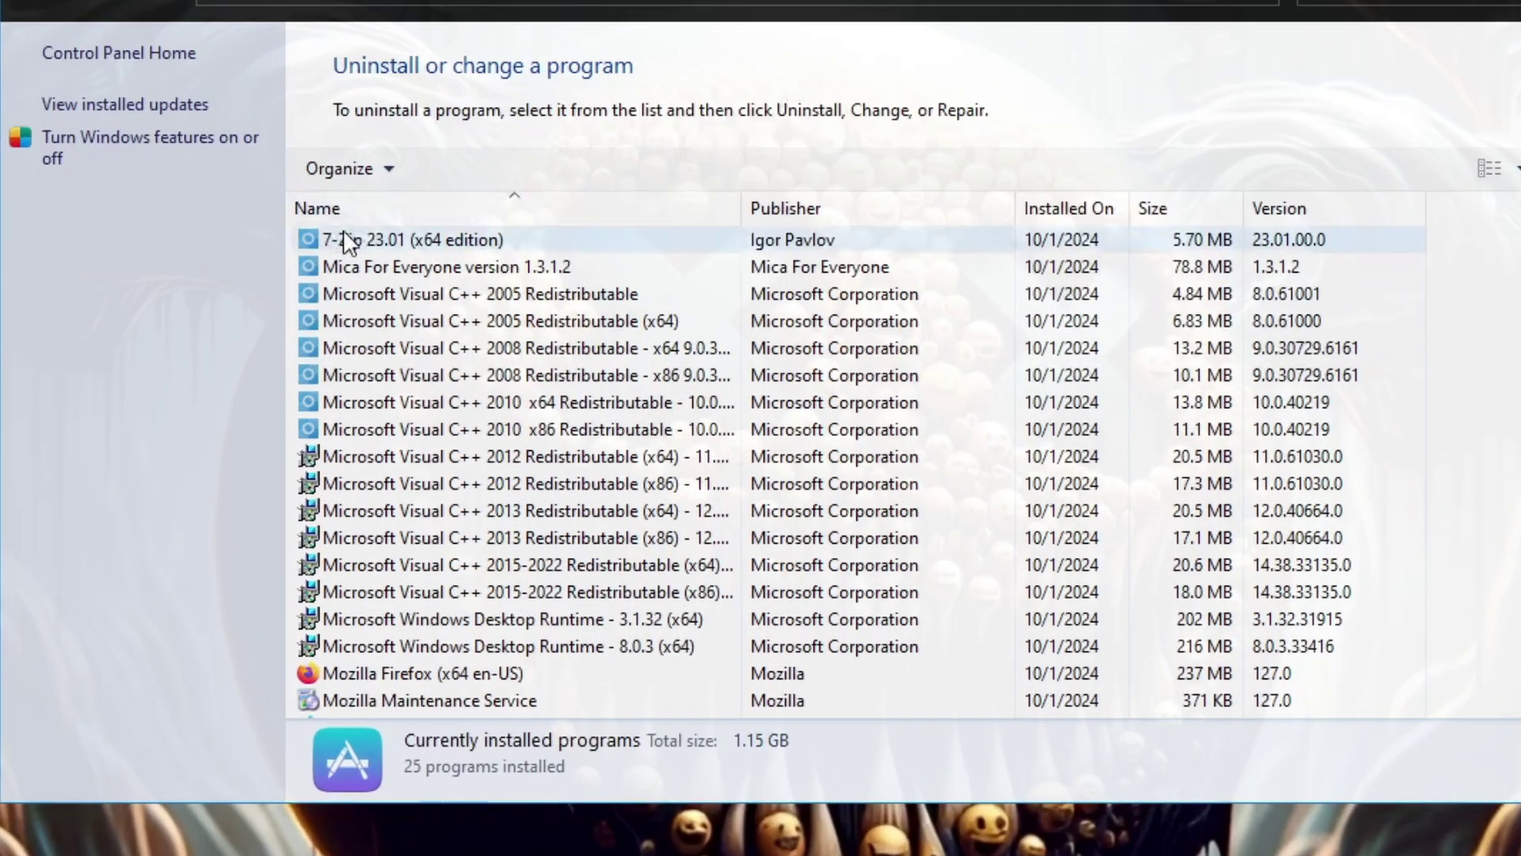
{"action": "left_click", "coordinate": [592, 202]}
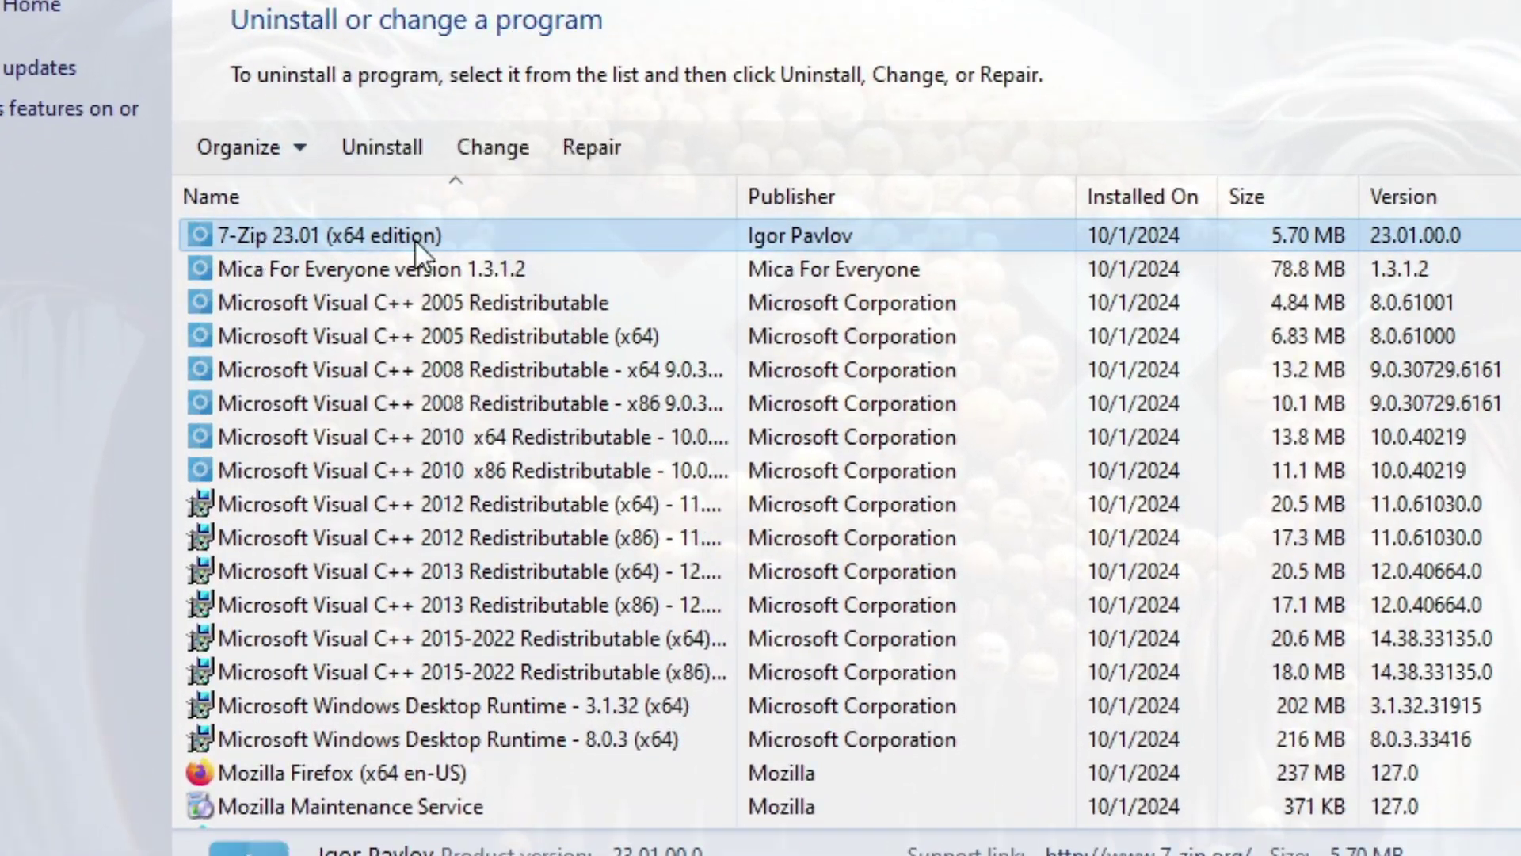
{"action": "left_click", "coordinate": [347, 265]}
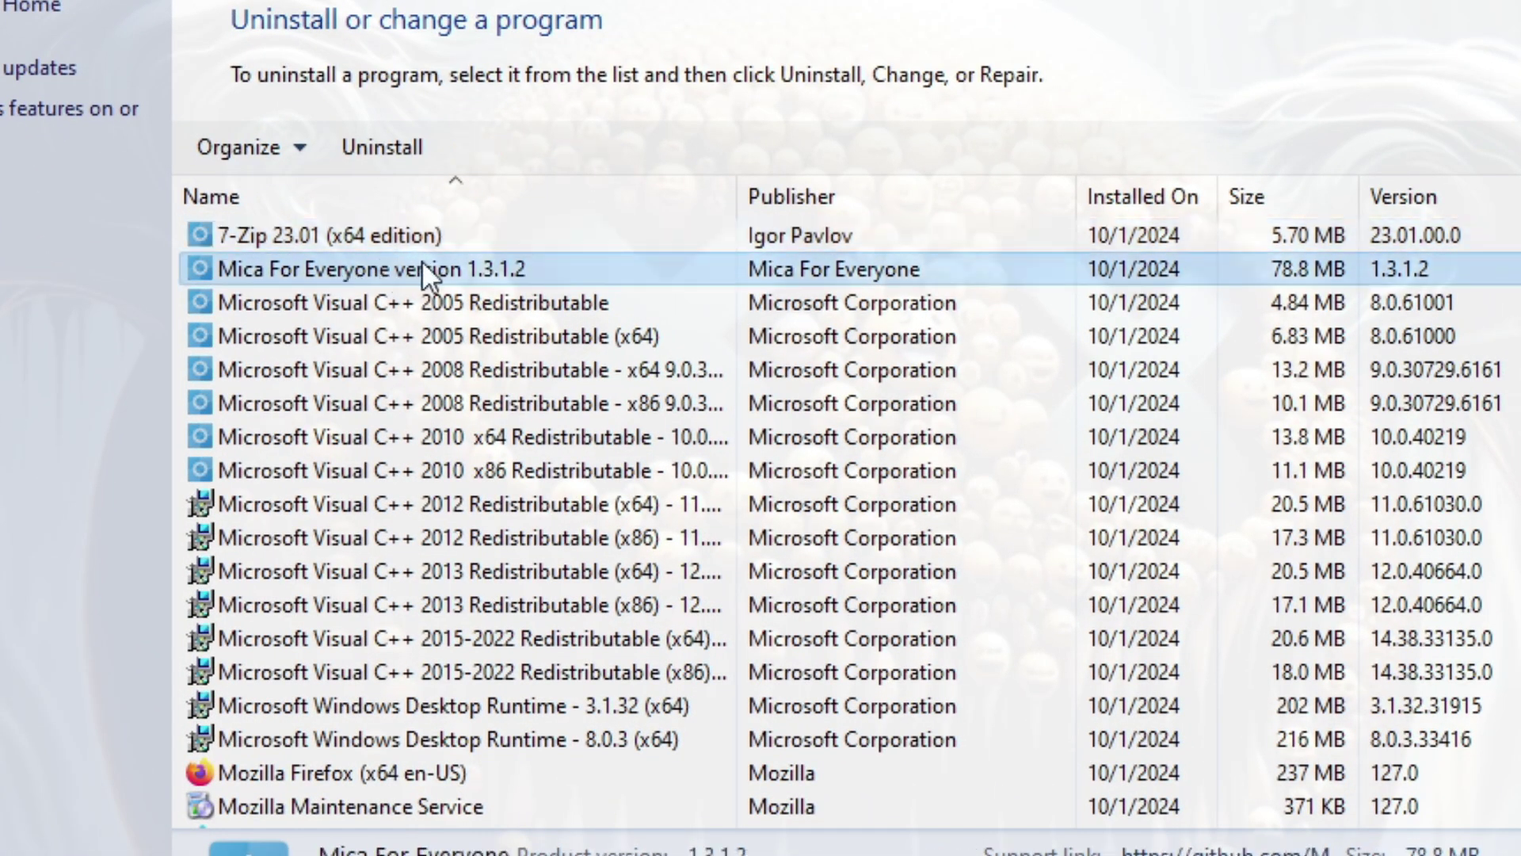
{"action": "left_click", "coordinate": [362, 298]}
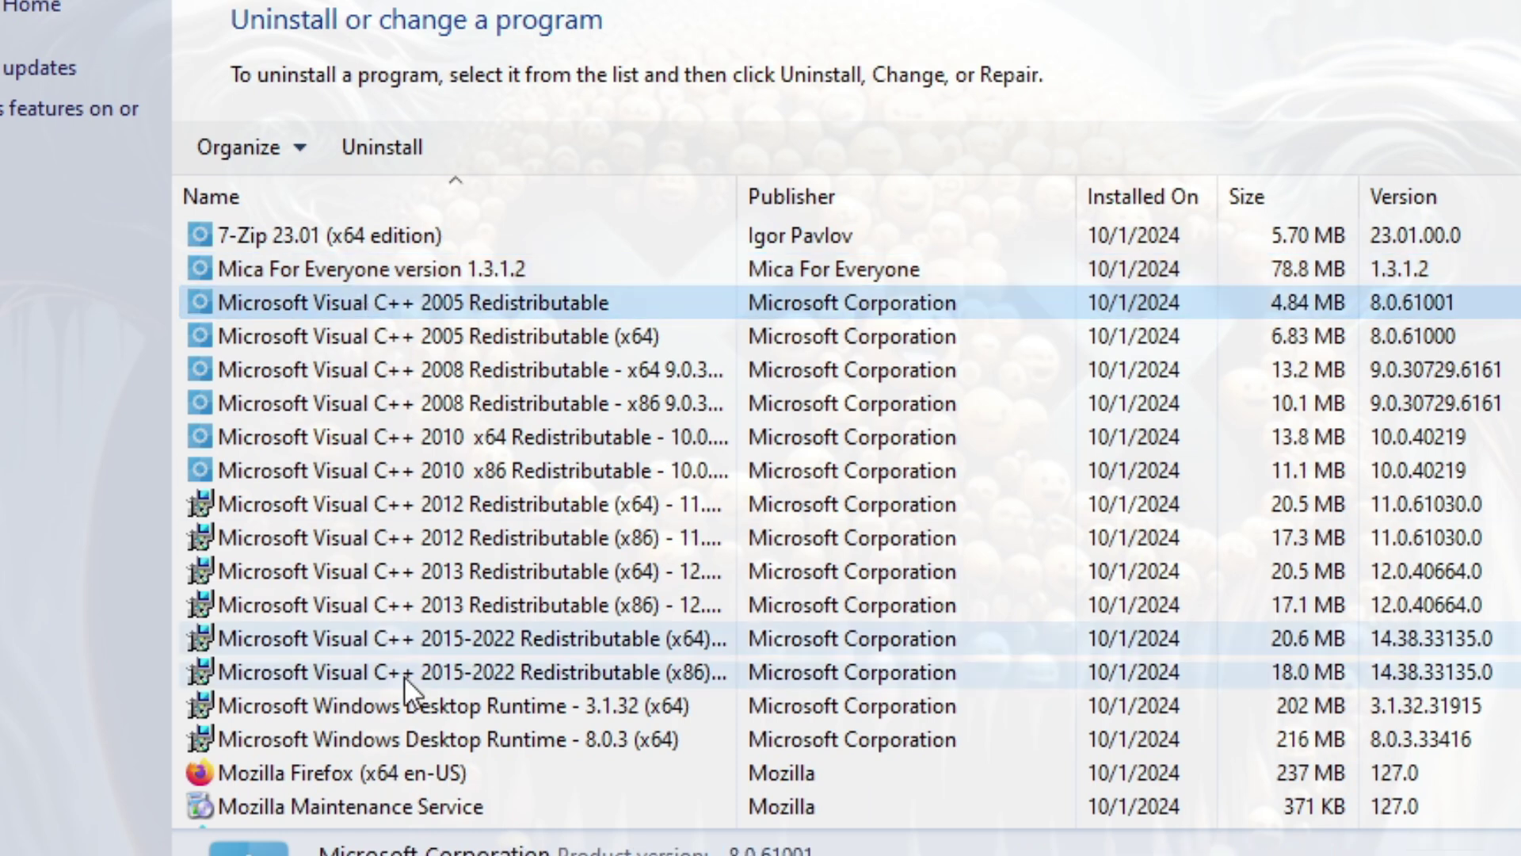
{"action": "left_click", "coordinate": [481, 669]}
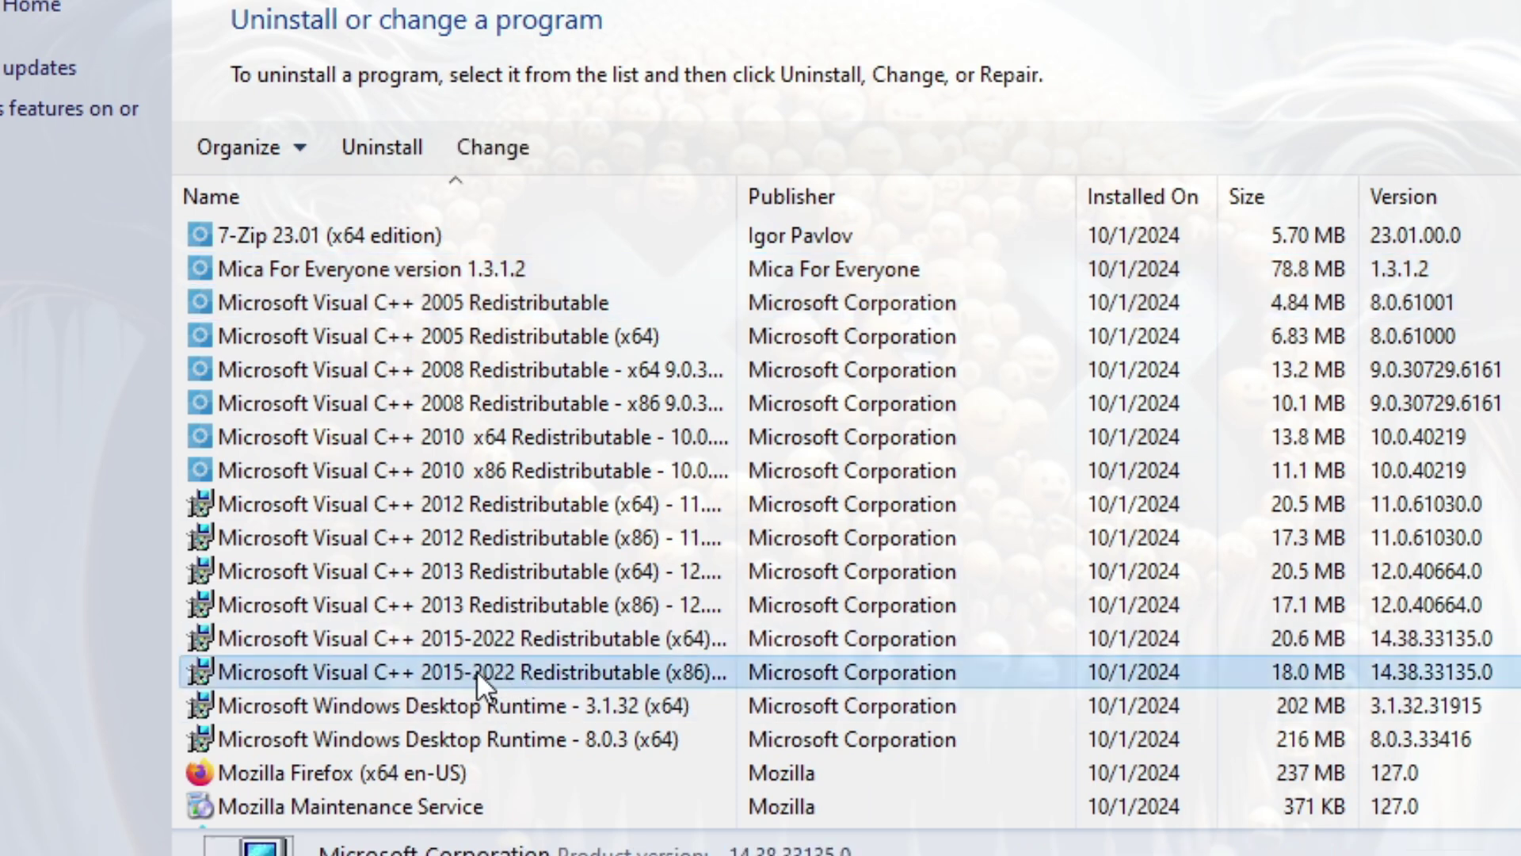
{"action": "left_click", "coordinate": [444, 705]}
{"action": "left_click", "coordinate": [456, 730]}
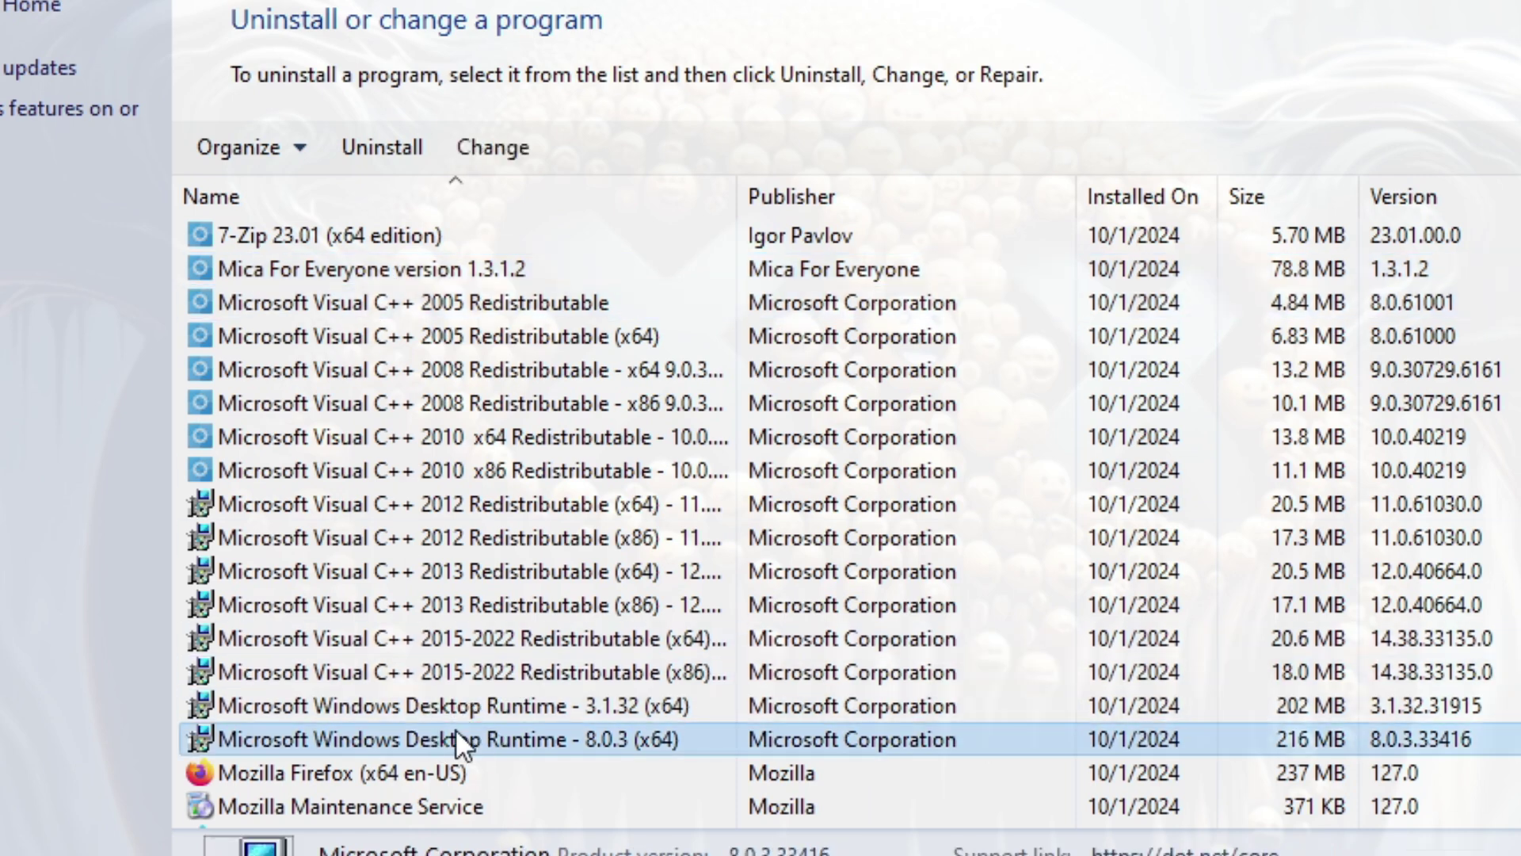
Examine the remaining installed programs in the list, from Mozilla Firefox through WingetUI.
{"action": "scroll", "coordinate": [488, 740], "scroll_direction": "down", "scroll_amount": 3}
{"action": "left_click", "coordinate": [378, 542]}
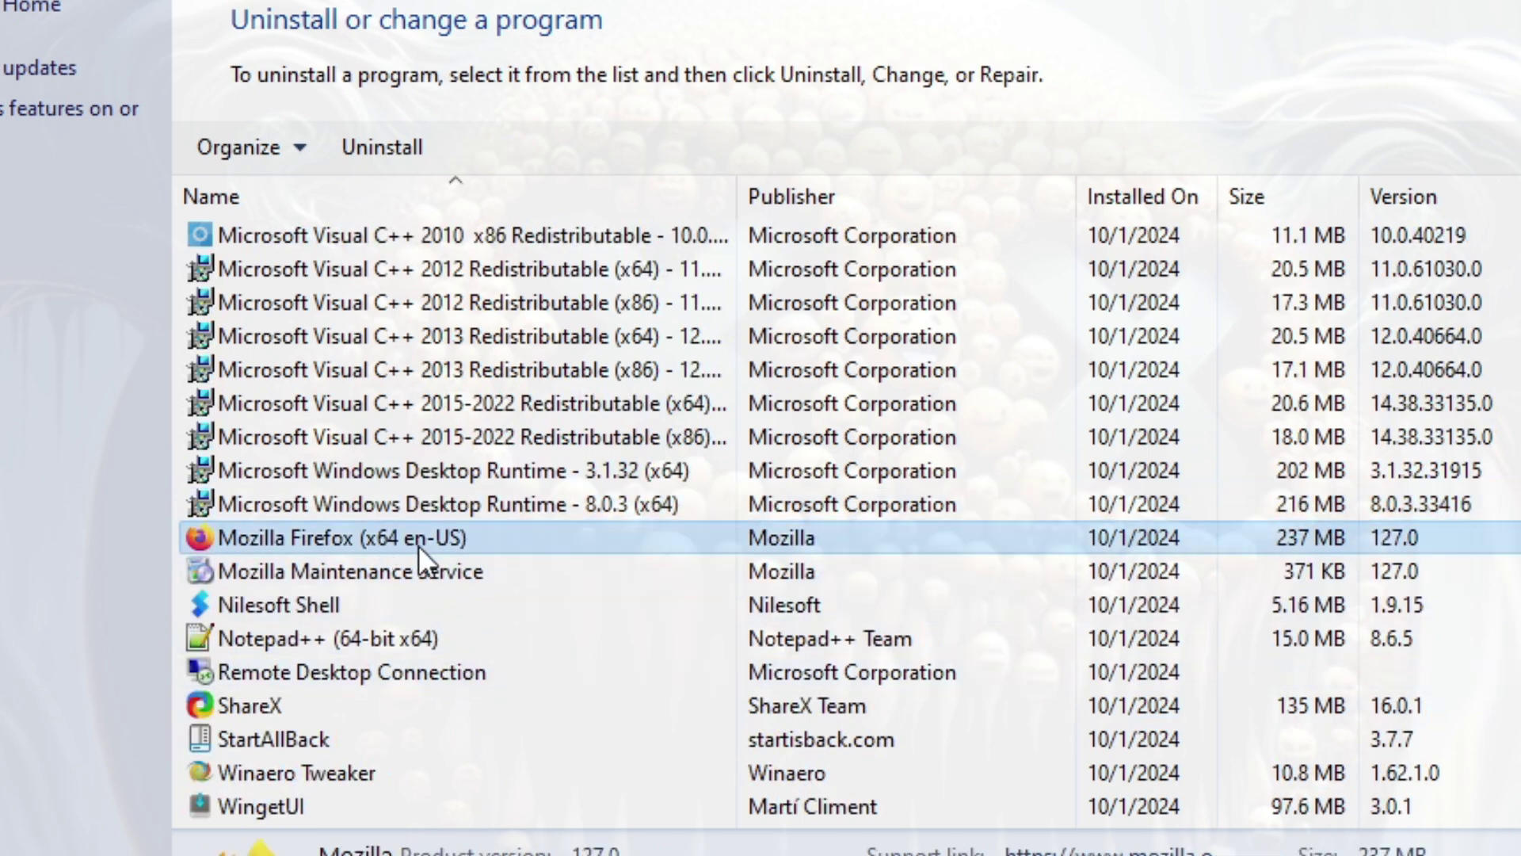
{"action": "left_click", "coordinate": [266, 602]}
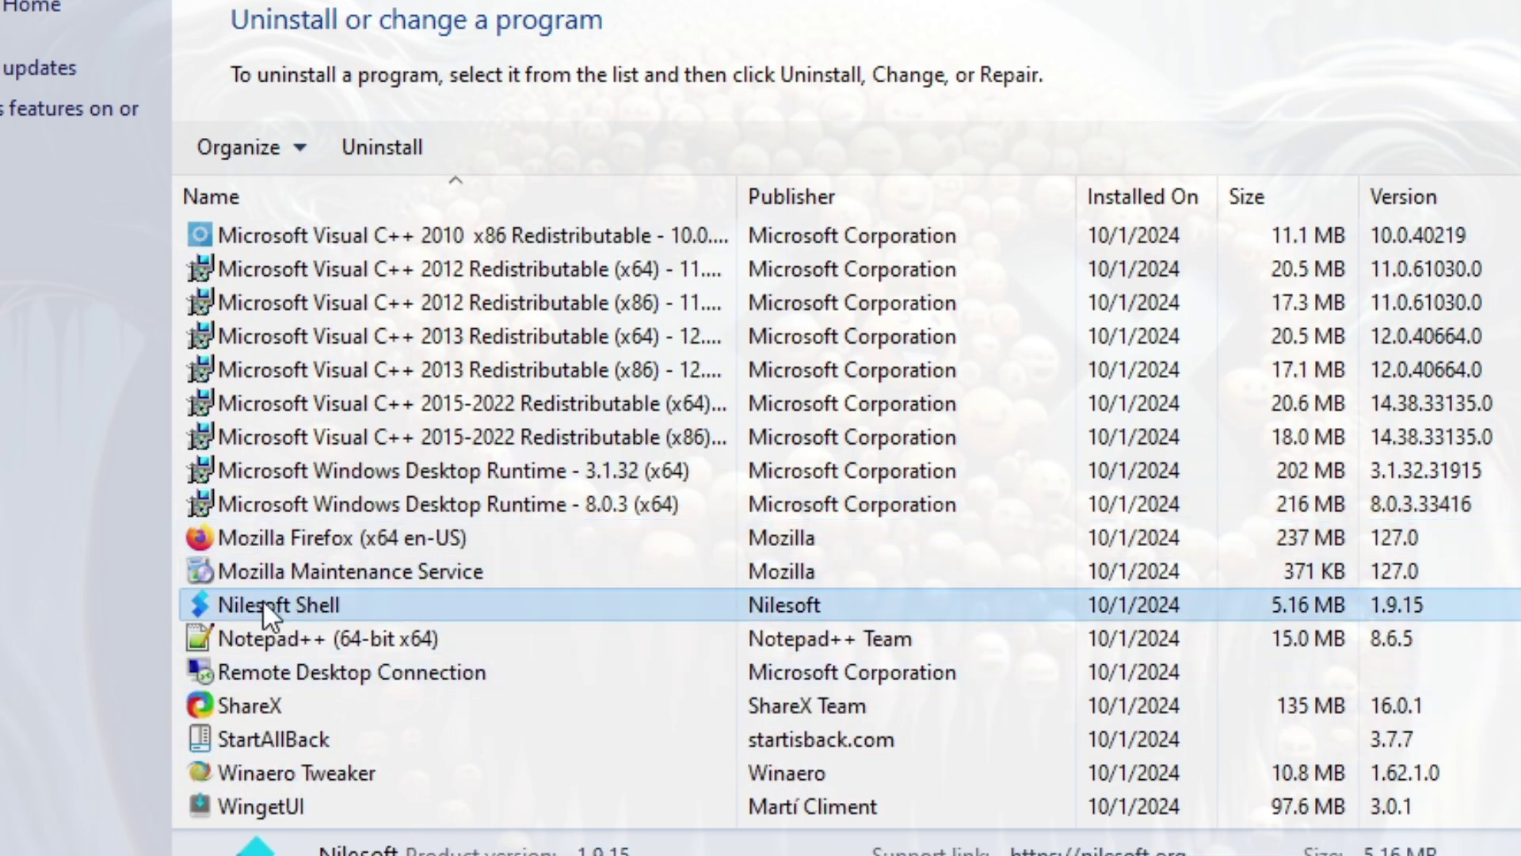
{"action": "left_click", "coordinate": [290, 639]}
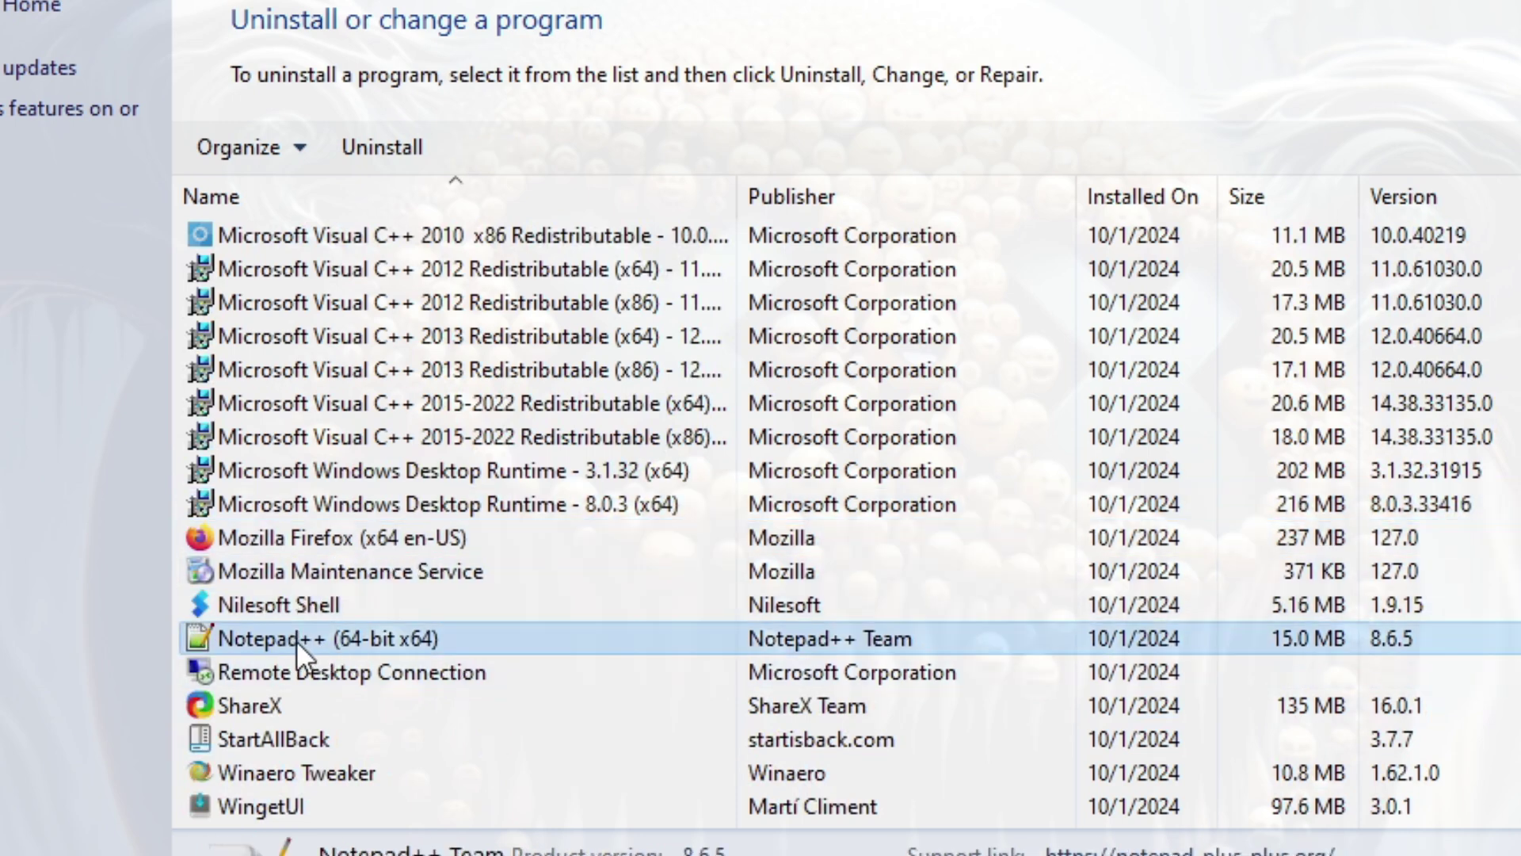
{"action": "left_click", "coordinate": [361, 667]}
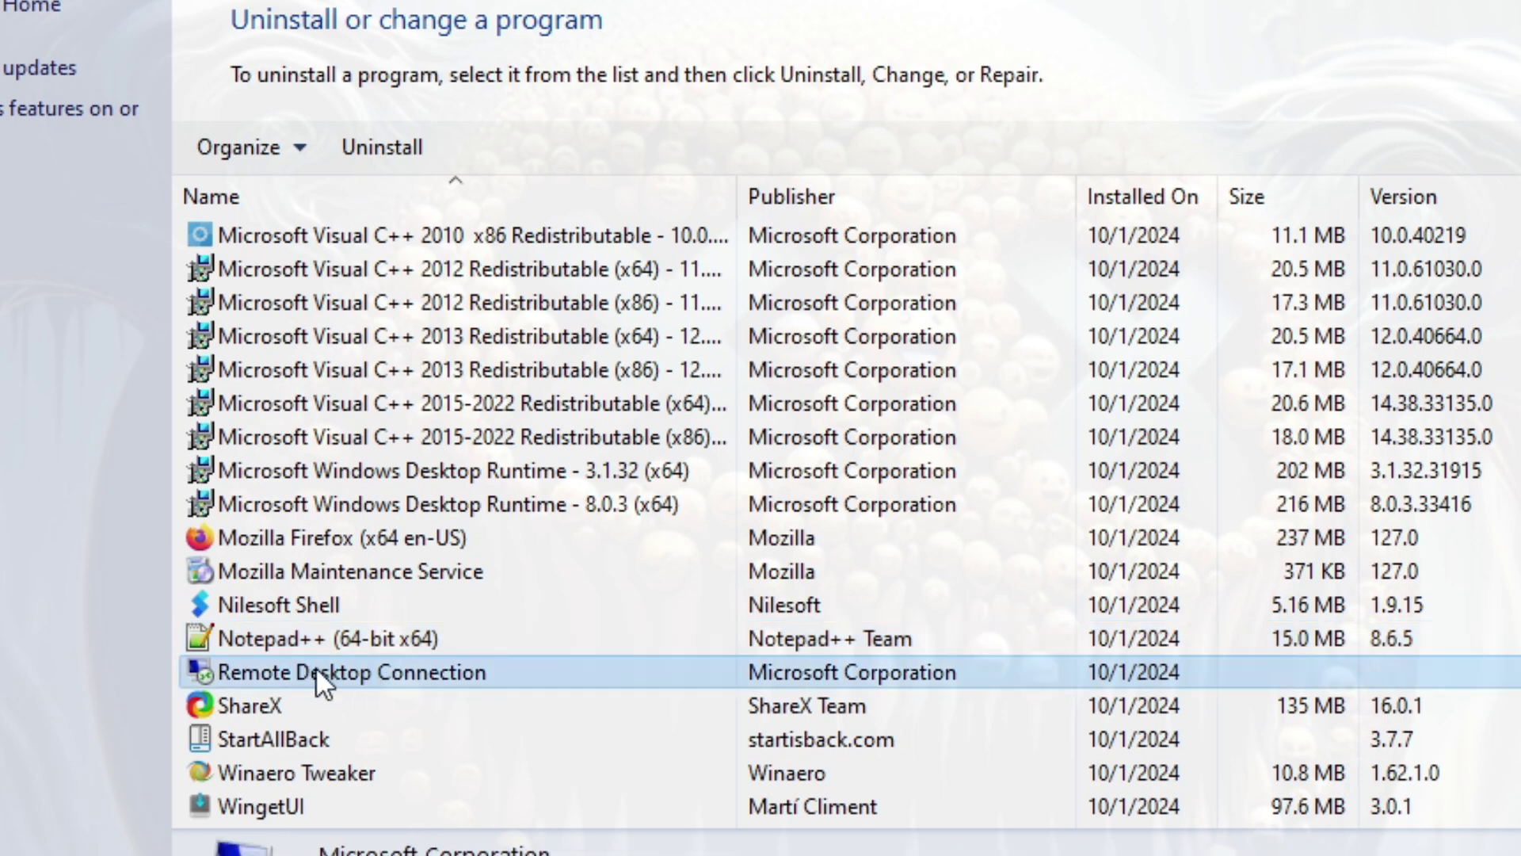
{"action": "left_click", "coordinate": [261, 702]}
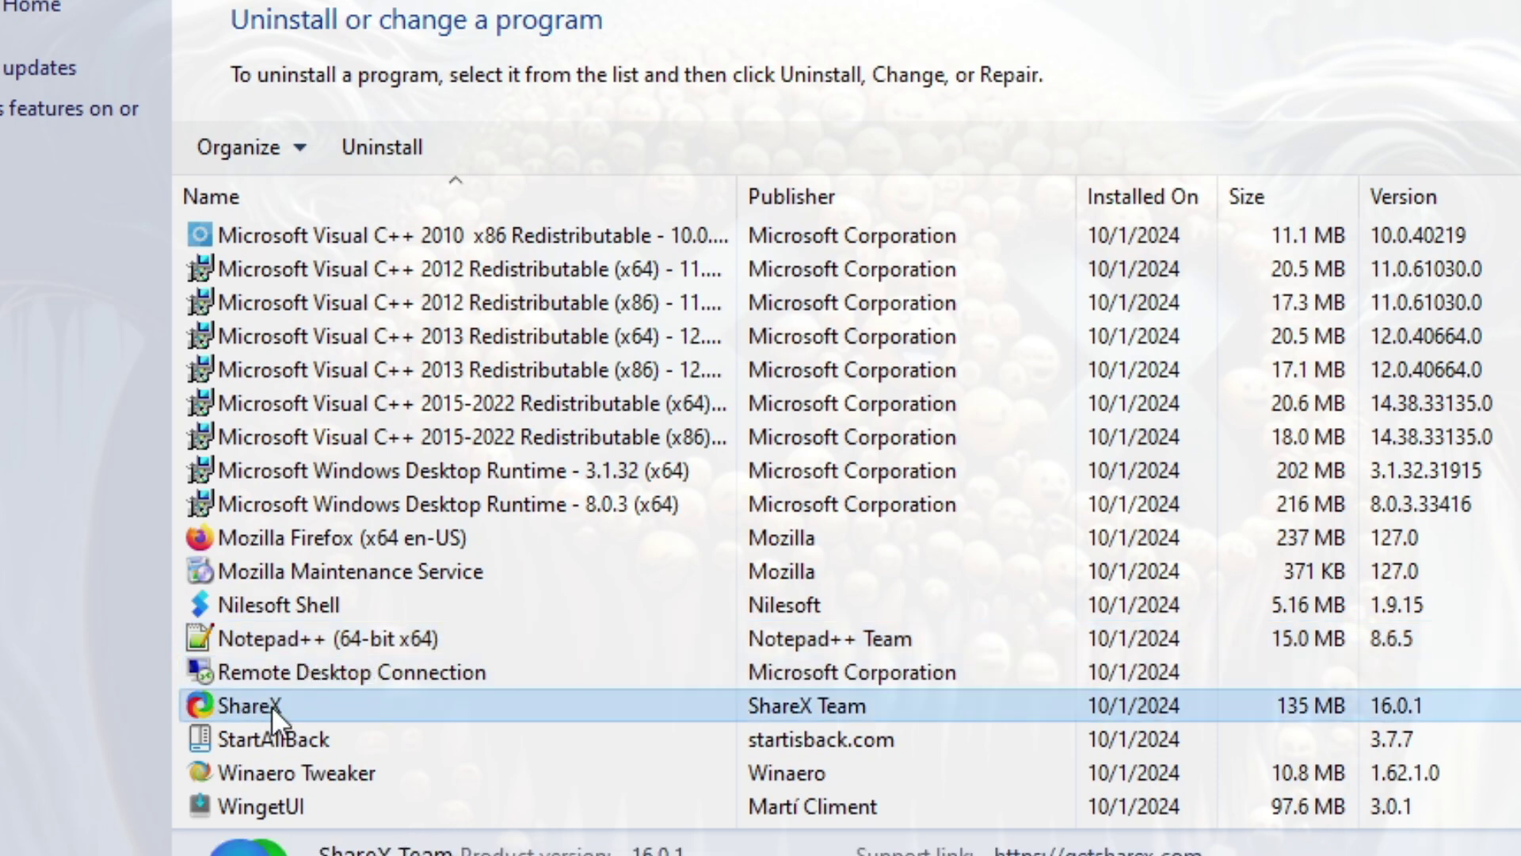
{"action": "left_click", "coordinate": [282, 737]}
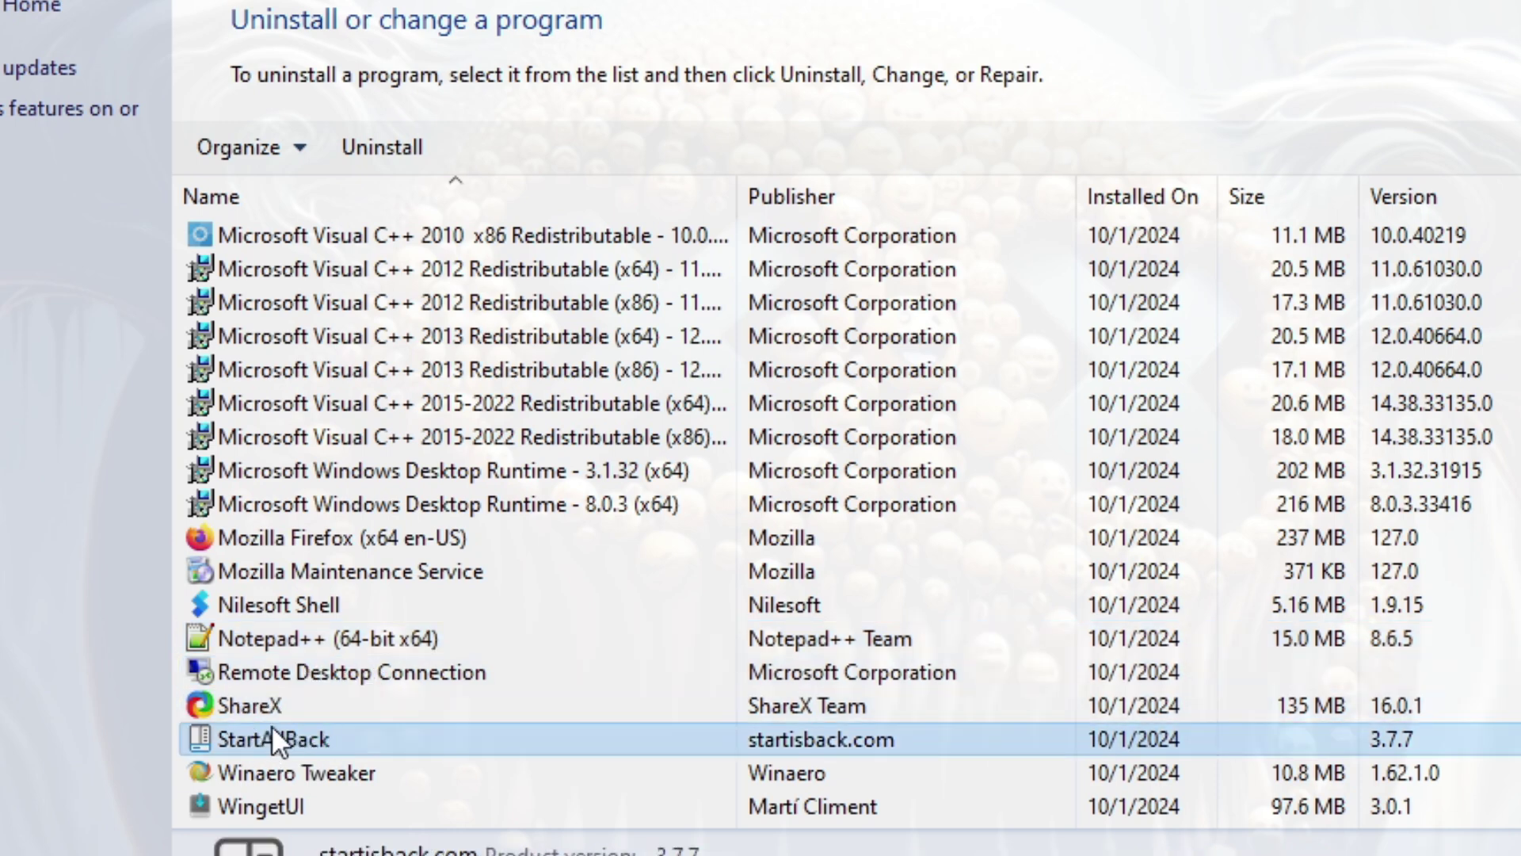
{"action": "left_click", "coordinate": [310, 771]}
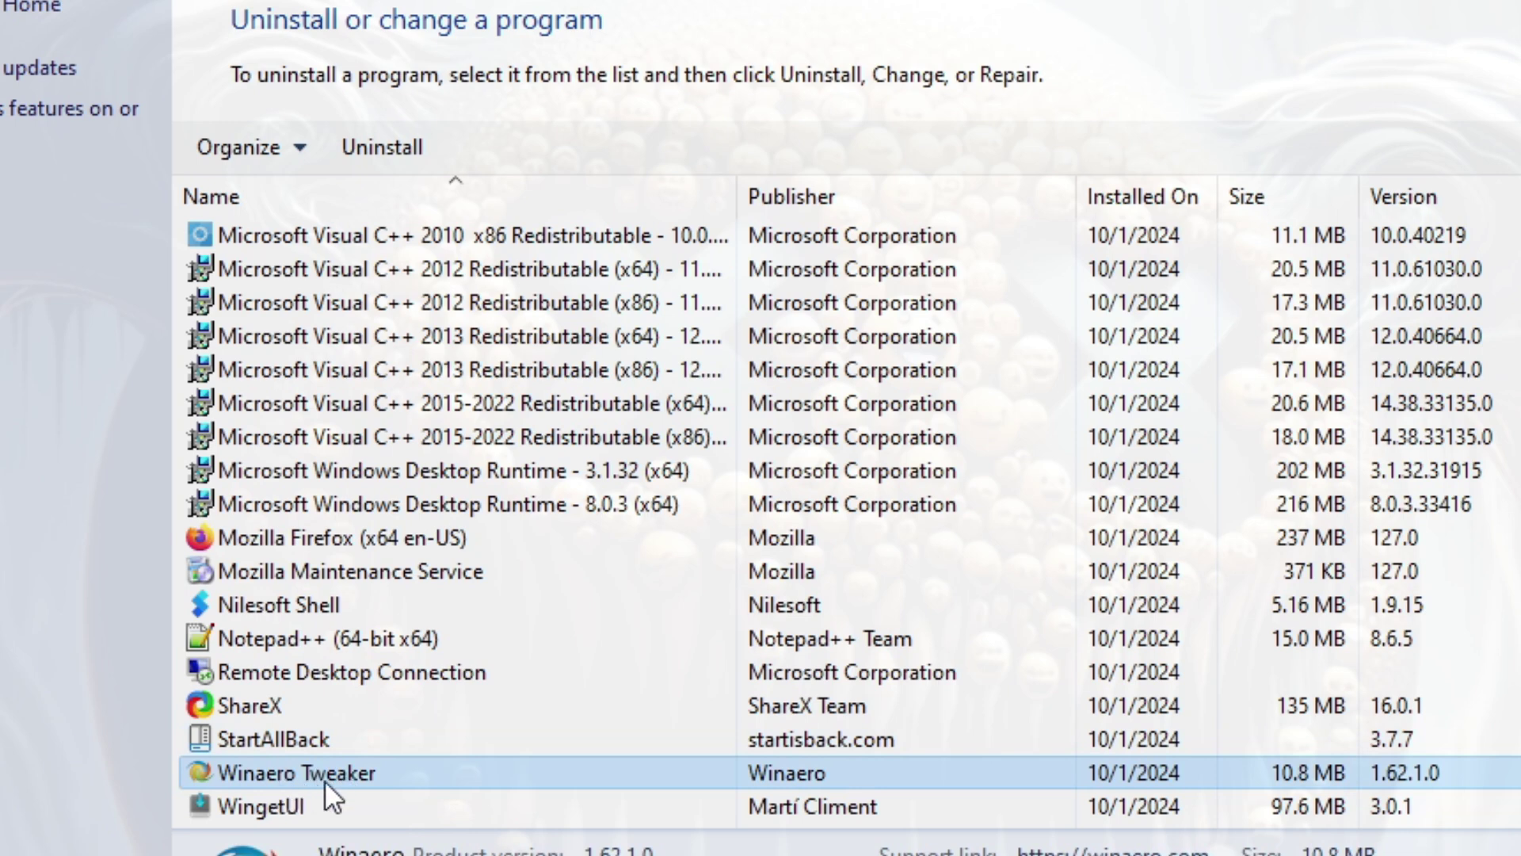
{"action": "left_click", "coordinate": [277, 809]}
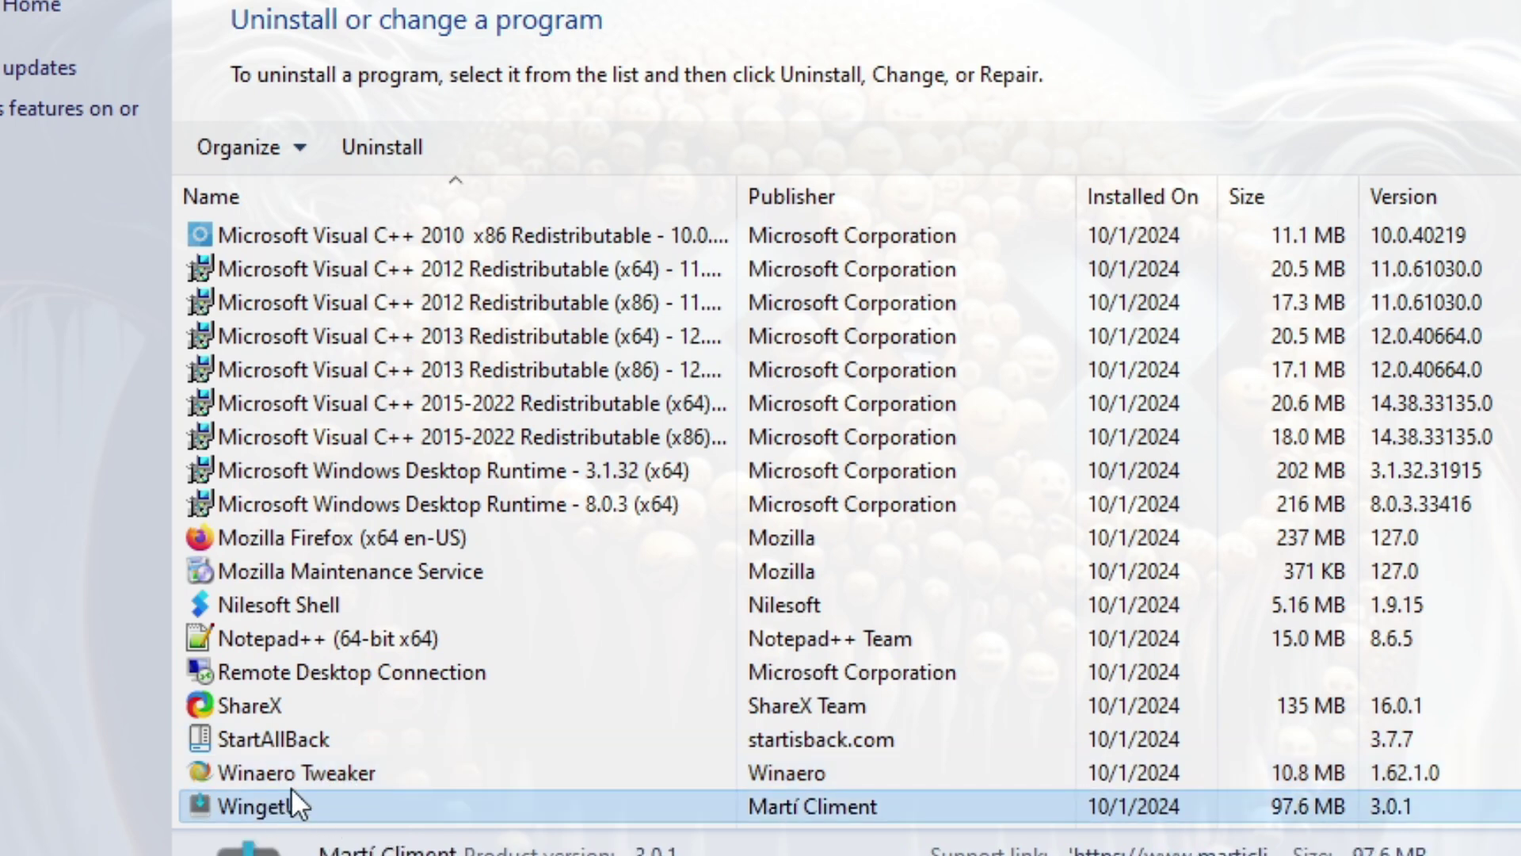
View the list of installed Windows updates from start to end.
{"action": "mouse_move", "coordinate": [2, 83]}
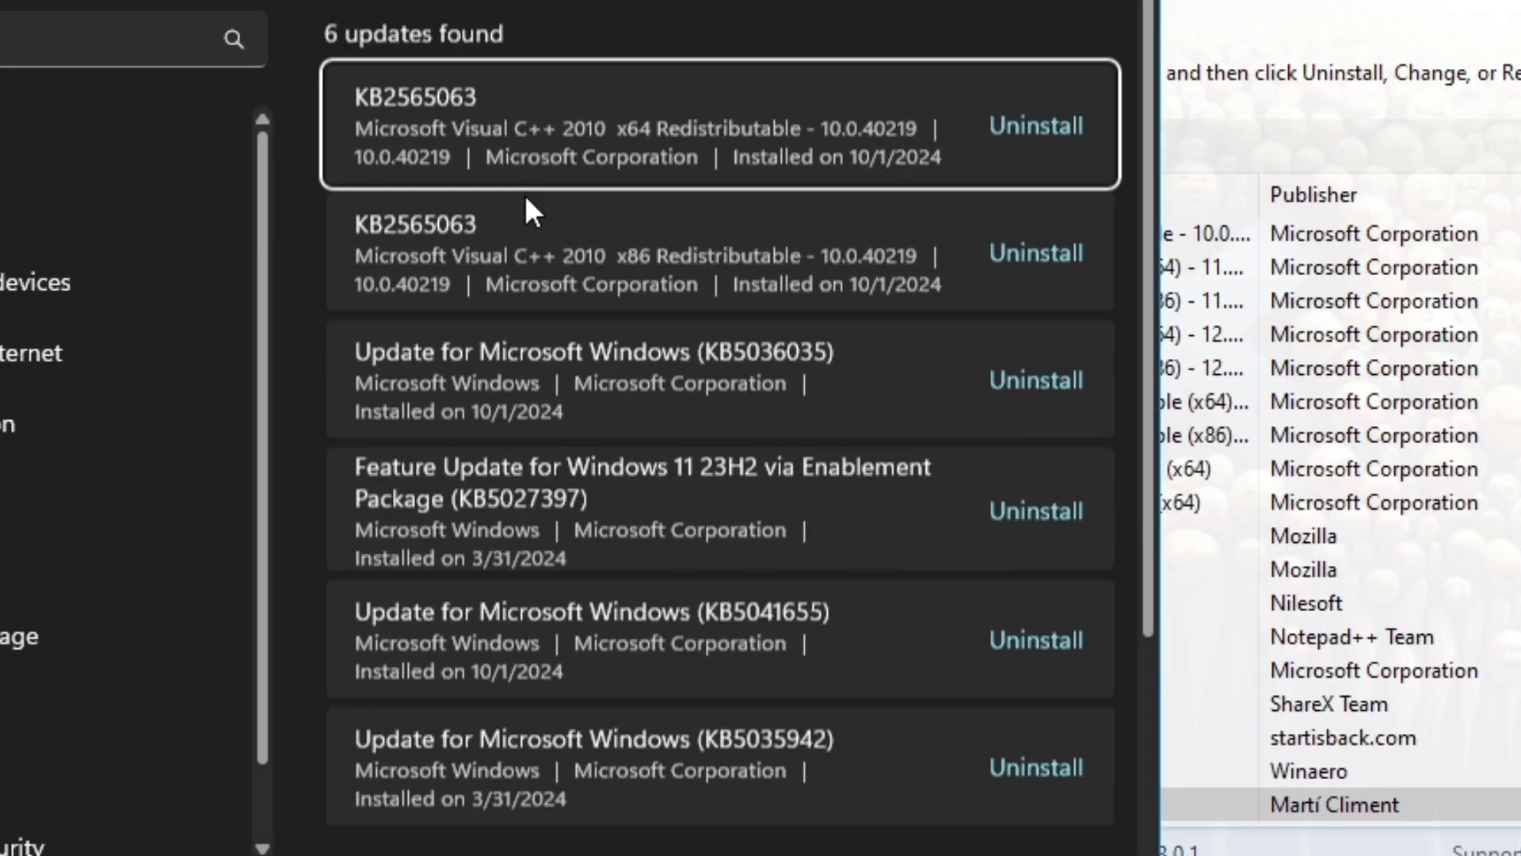
{"action": "scroll", "coordinate": [524, 193], "scroll_direction": "down", "scroll_amount": 3}
{"action": "scroll", "coordinate": [524, 193], "scroll_direction": "up", "scroll_amount": 4}
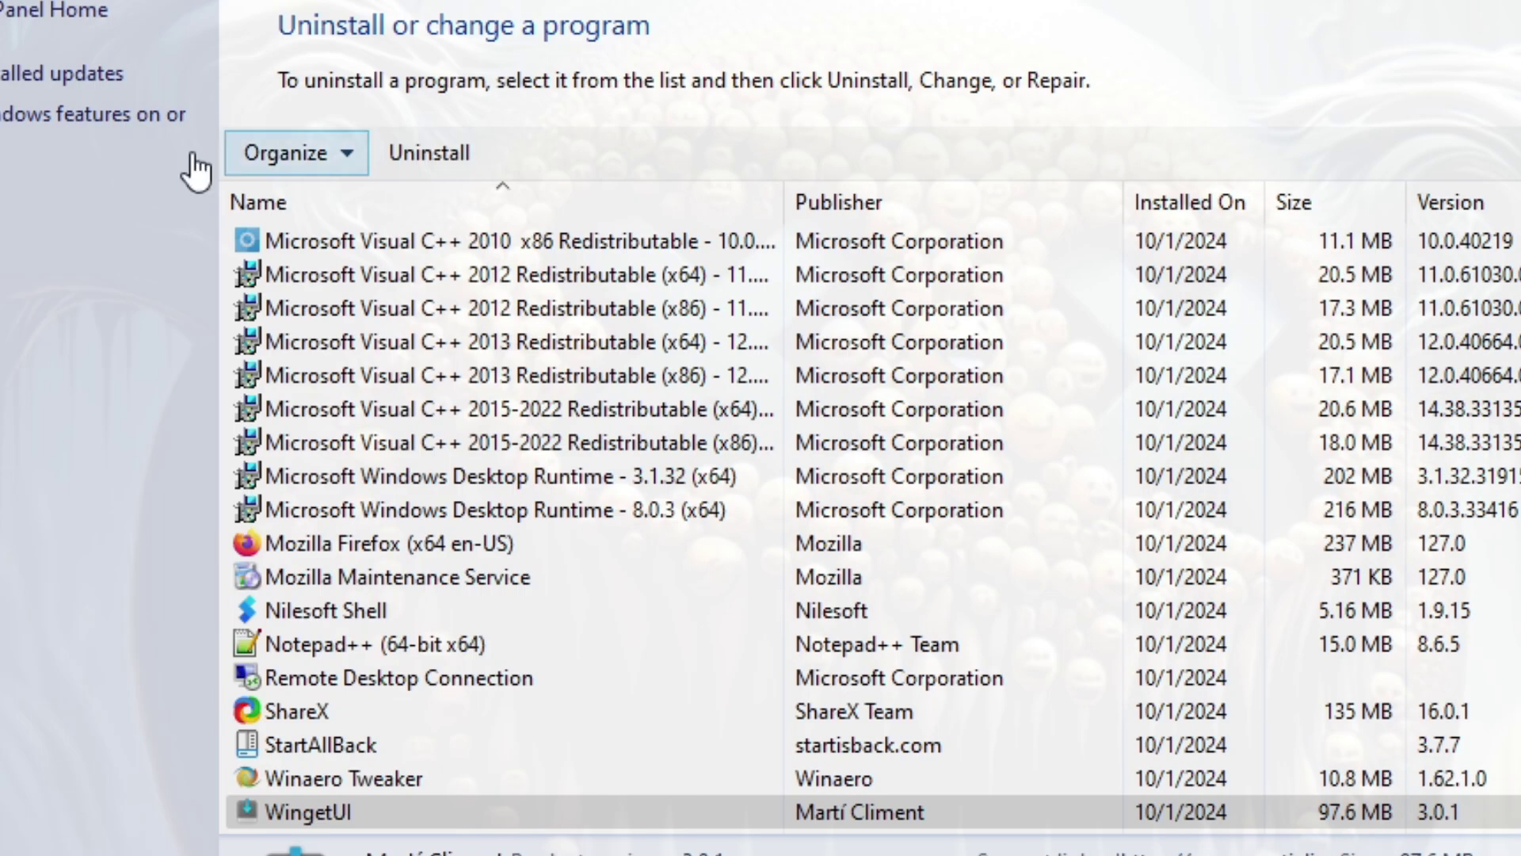
Examine the list of optional Windows features, including the .NET Framework entries, cancel without changes and close the installed programs window.
{"action": "left_click", "coordinate": [24, 119]}
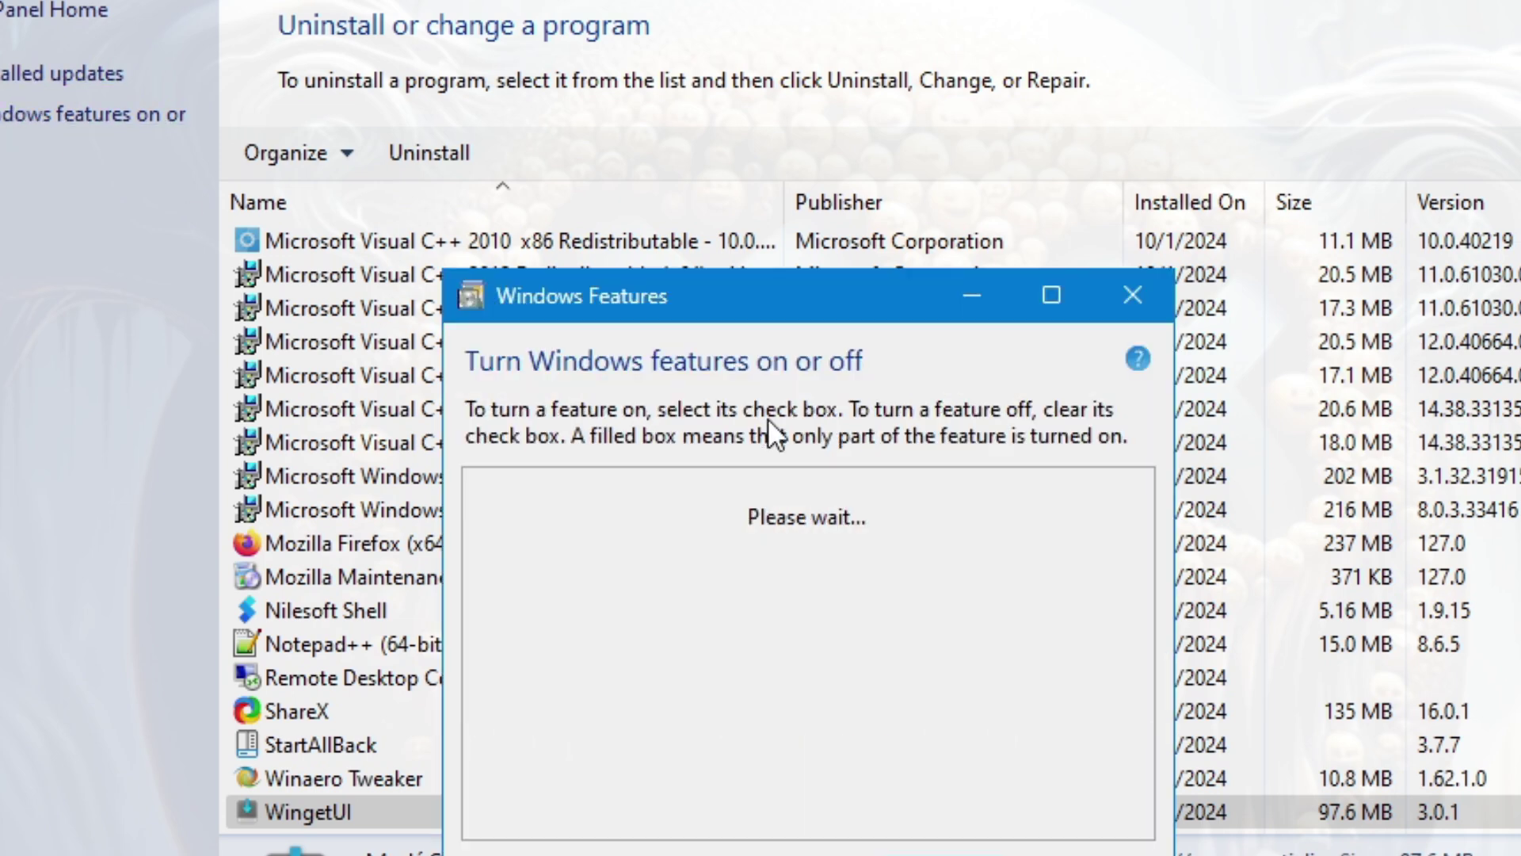
{"action": "left_click_drag", "start_coordinate": [1053, 22], "coordinate": [1053, 24]}
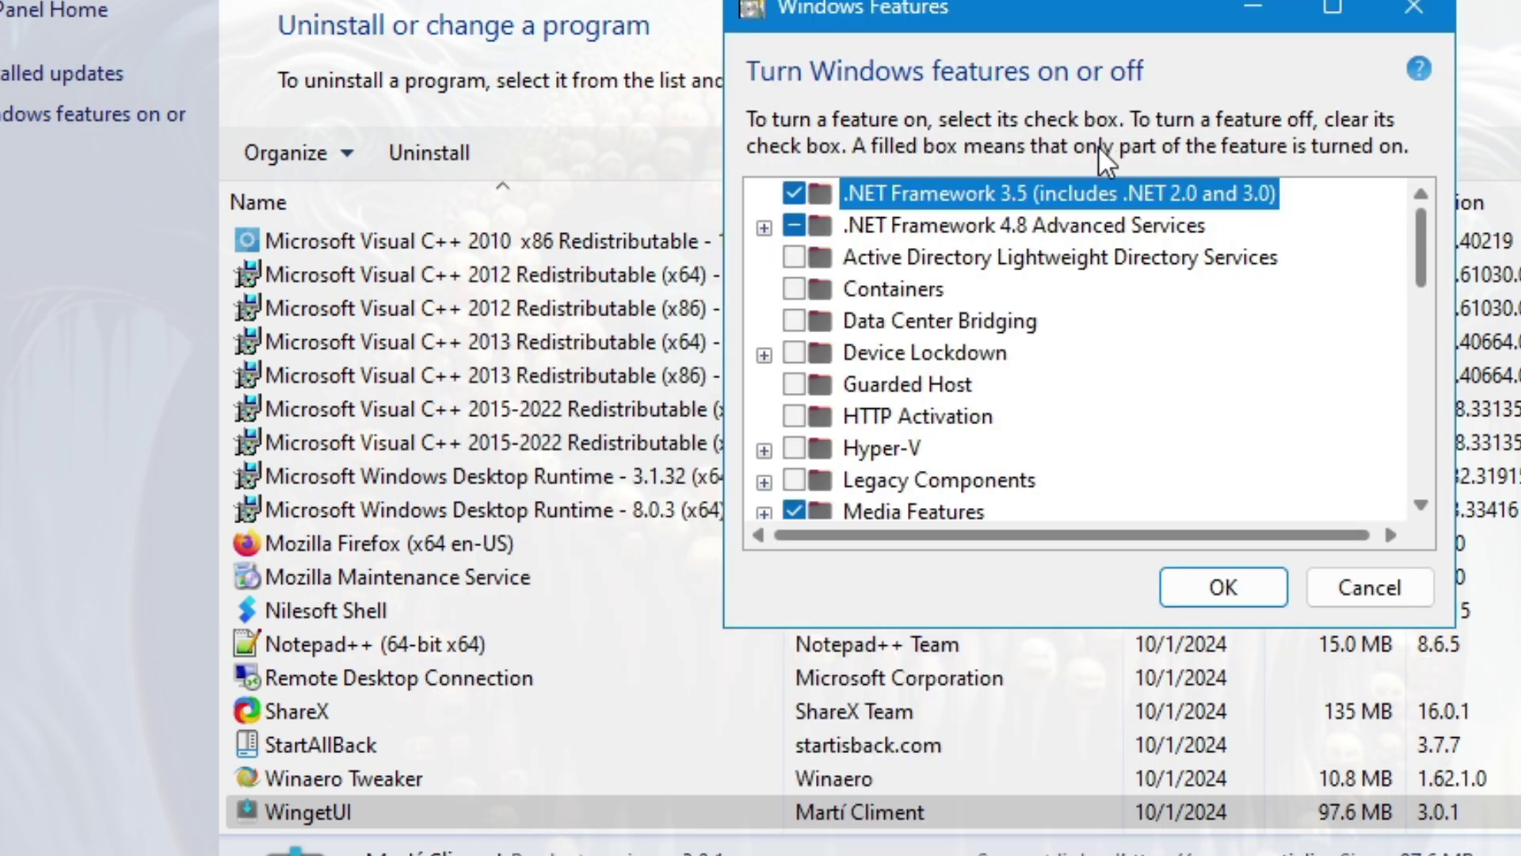
{"action": "left_click", "coordinate": [1003, 234]}
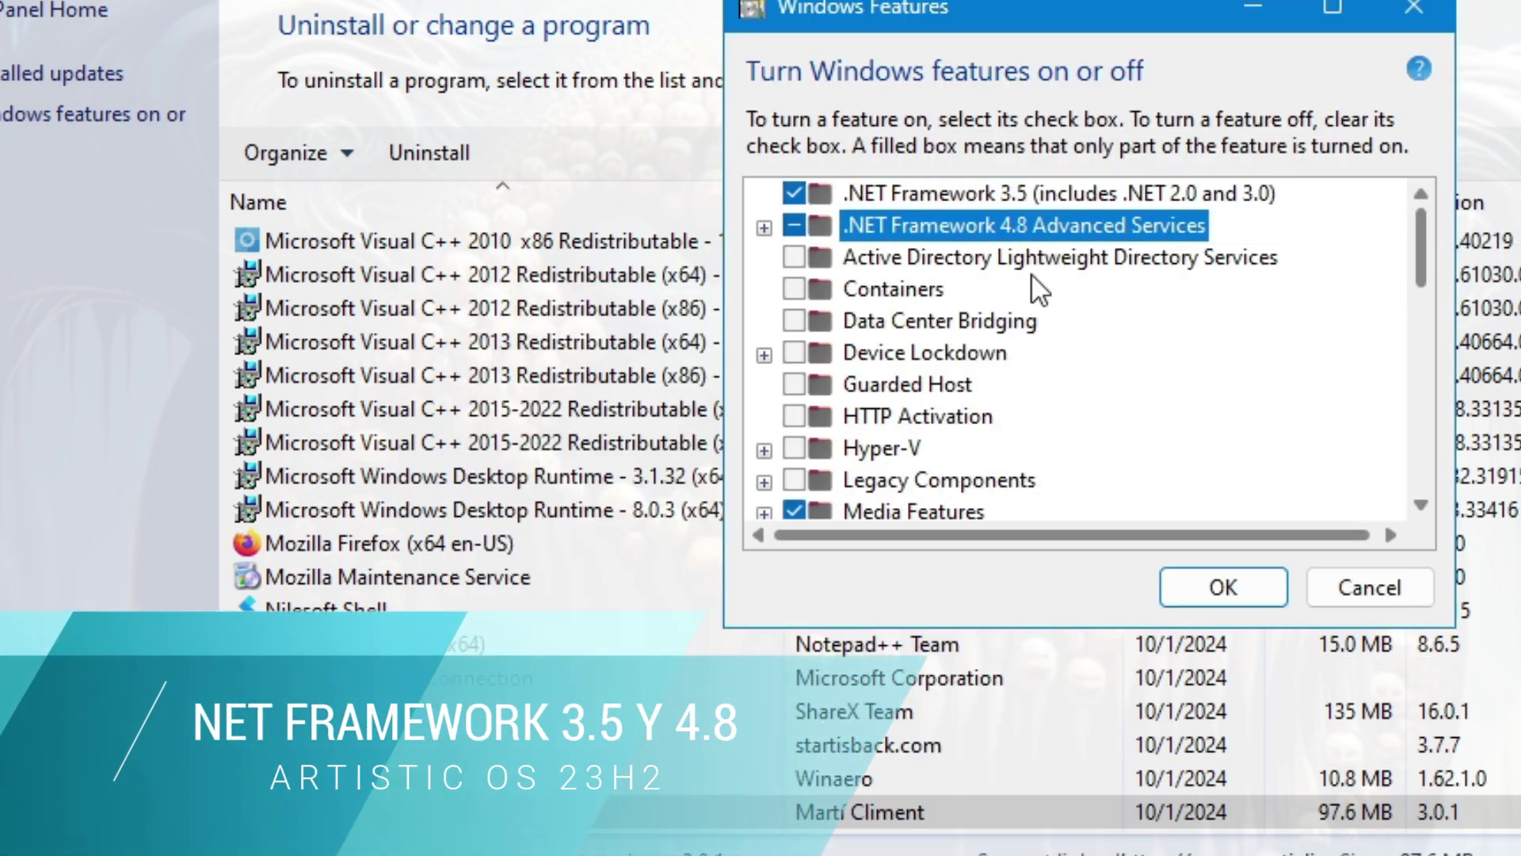
{"action": "scroll", "coordinate": [1033, 278], "scroll_direction": "down", "scroll_amount": 9}
{"action": "scroll", "coordinate": [1033, 277], "scroll_direction": "up", "scroll_amount": 10}
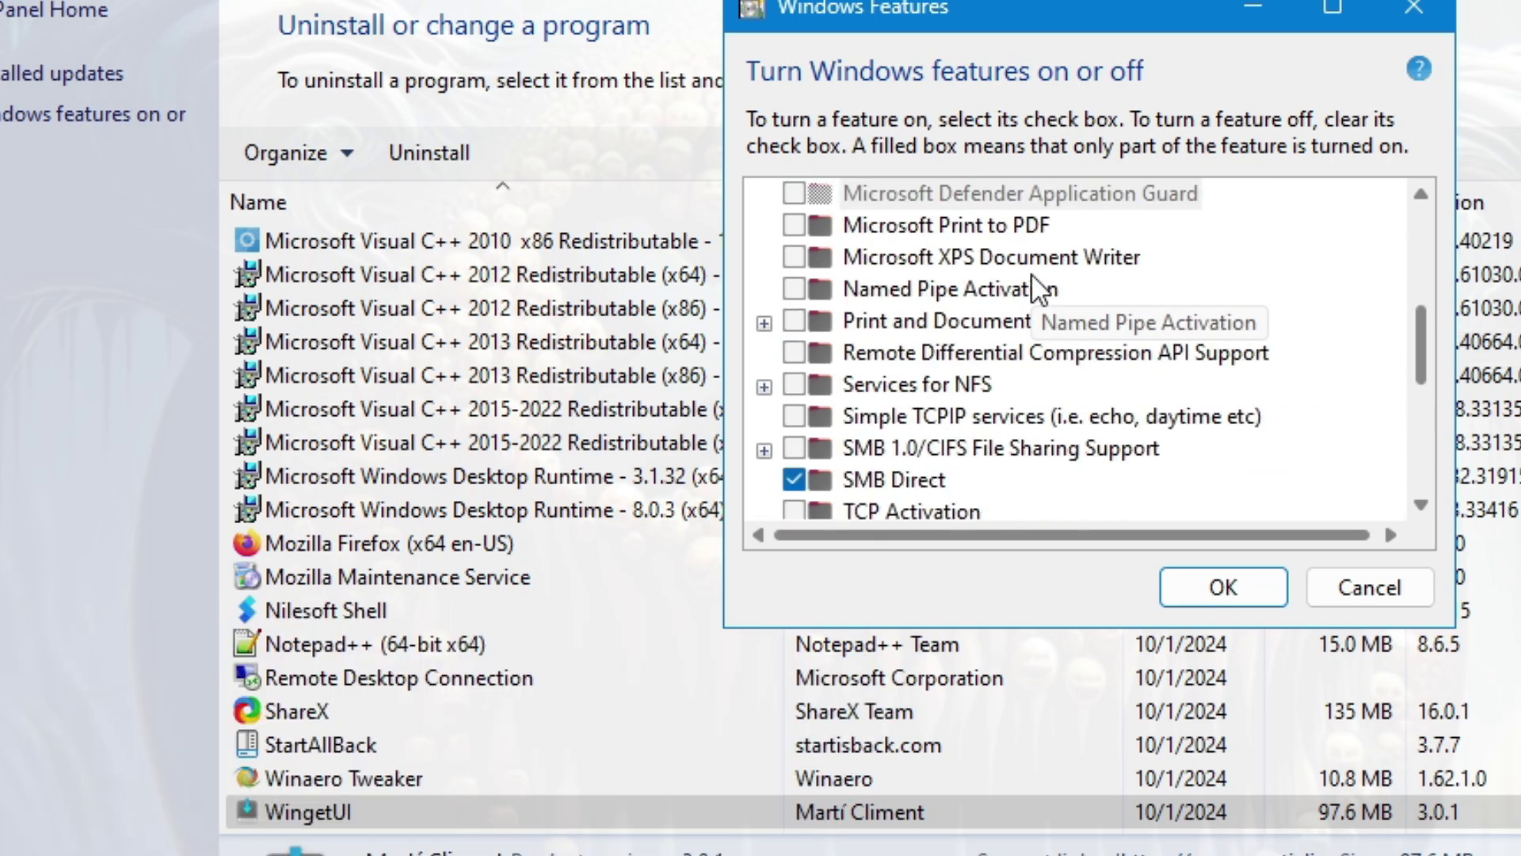
{"action": "left_click", "coordinate": [1351, 586]}
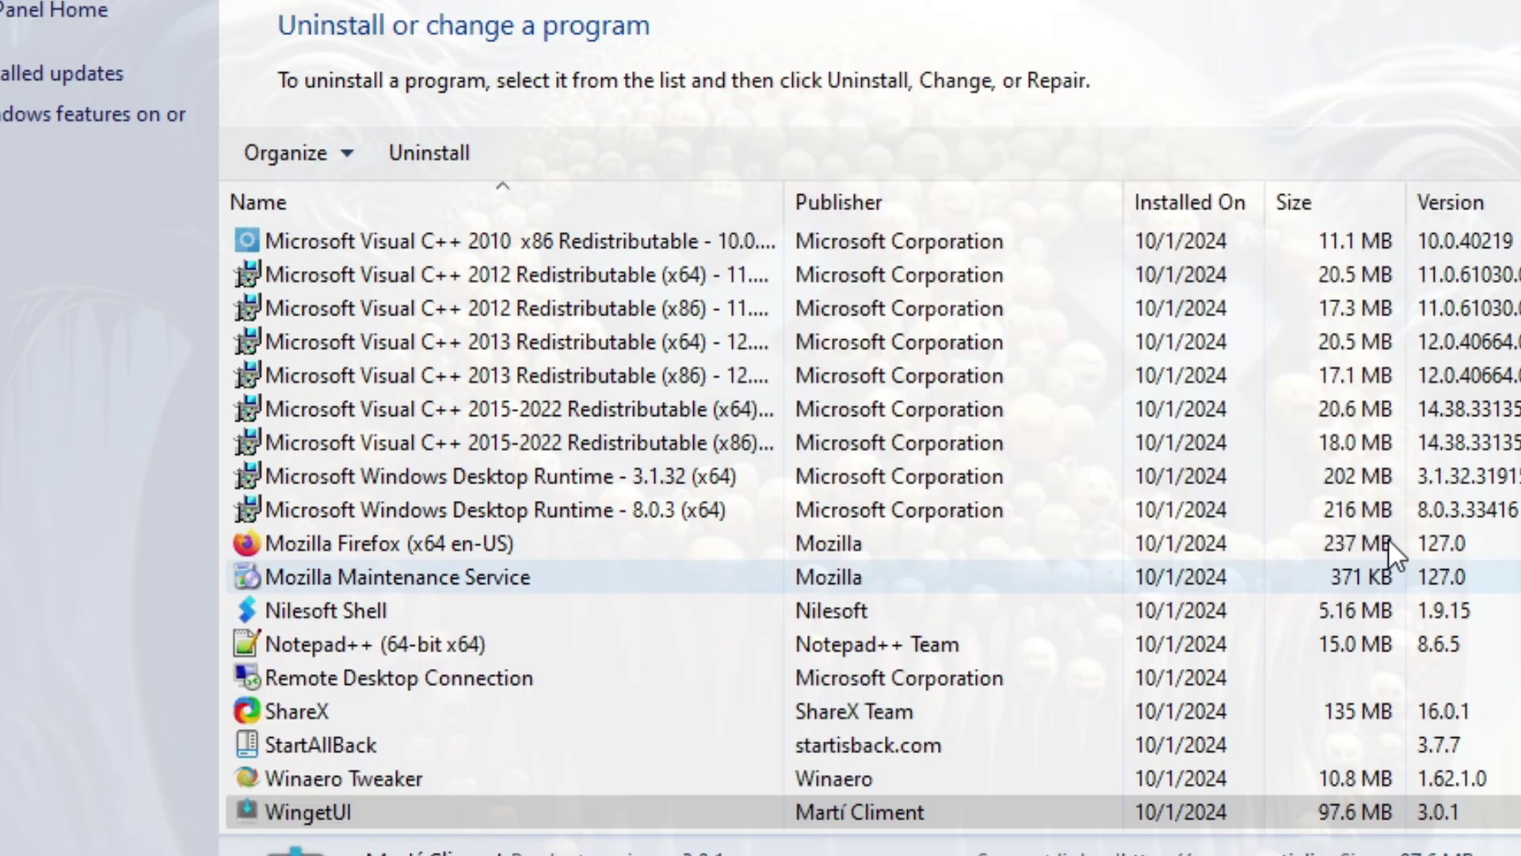
{"action": "key", "text": "alt+F4"}
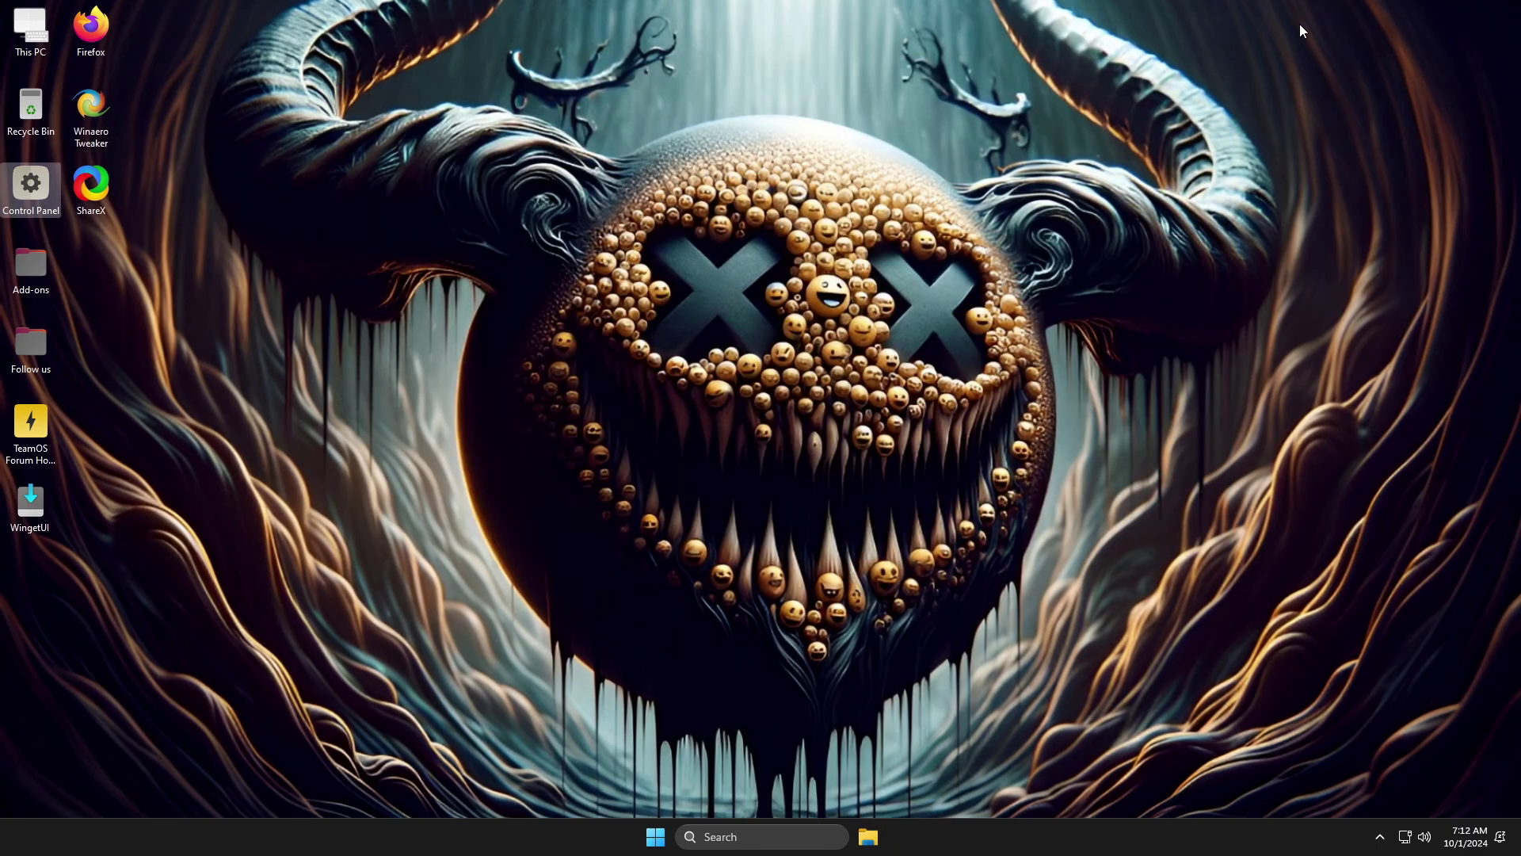
Examine the desktop's context options, including File Manage, Choose Light or Dark Mode, Compact OS, Personalize (classic) and SFC /SCANNOW.
{"action": "right_click", "coordinate": [1300, 24]}
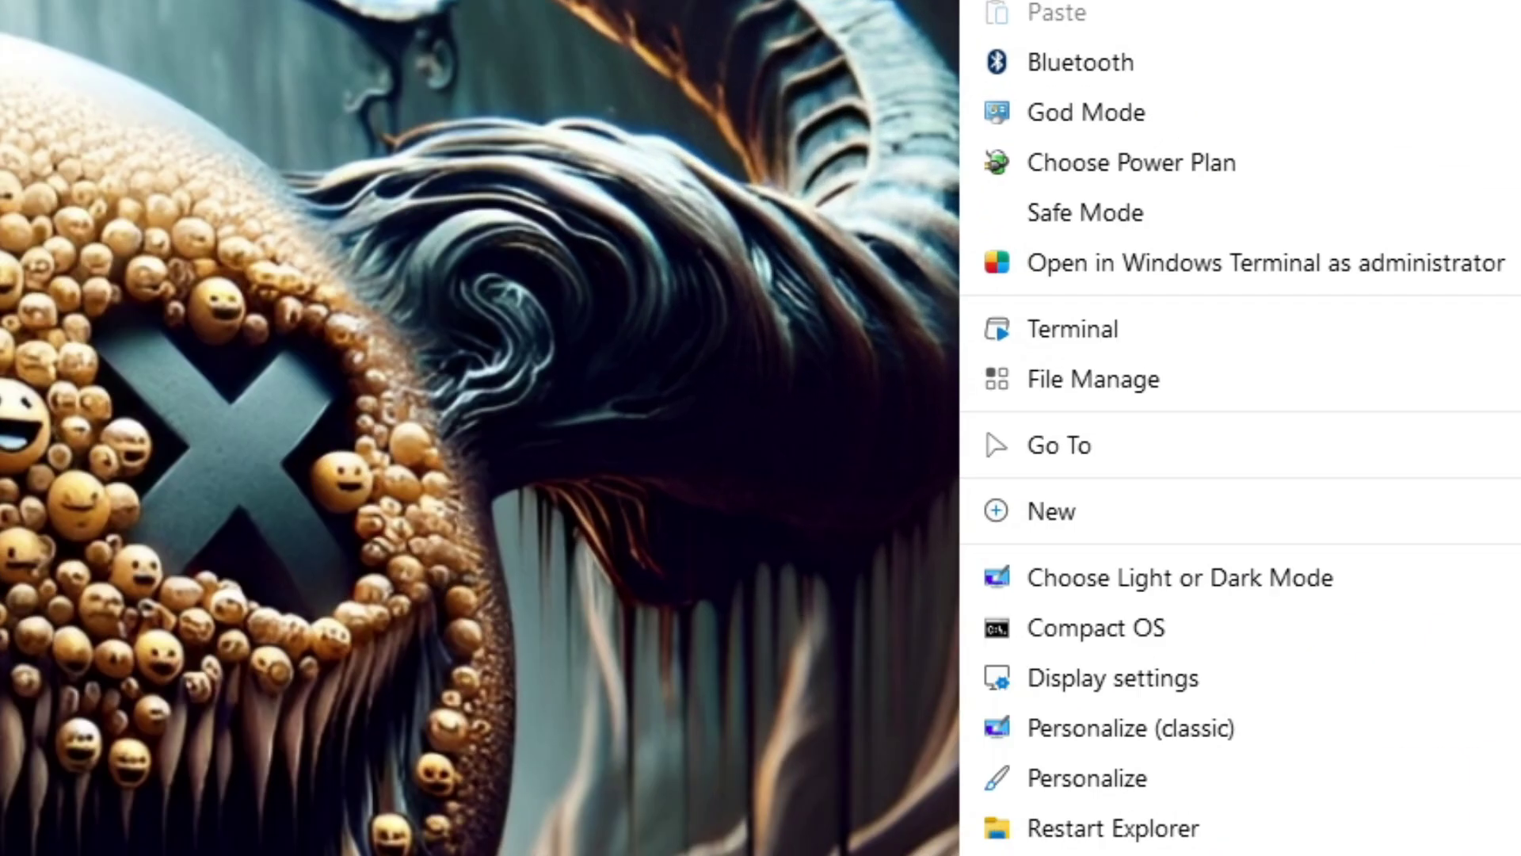
{"action": "mouse_move", "coordinate": [1082, 54]}
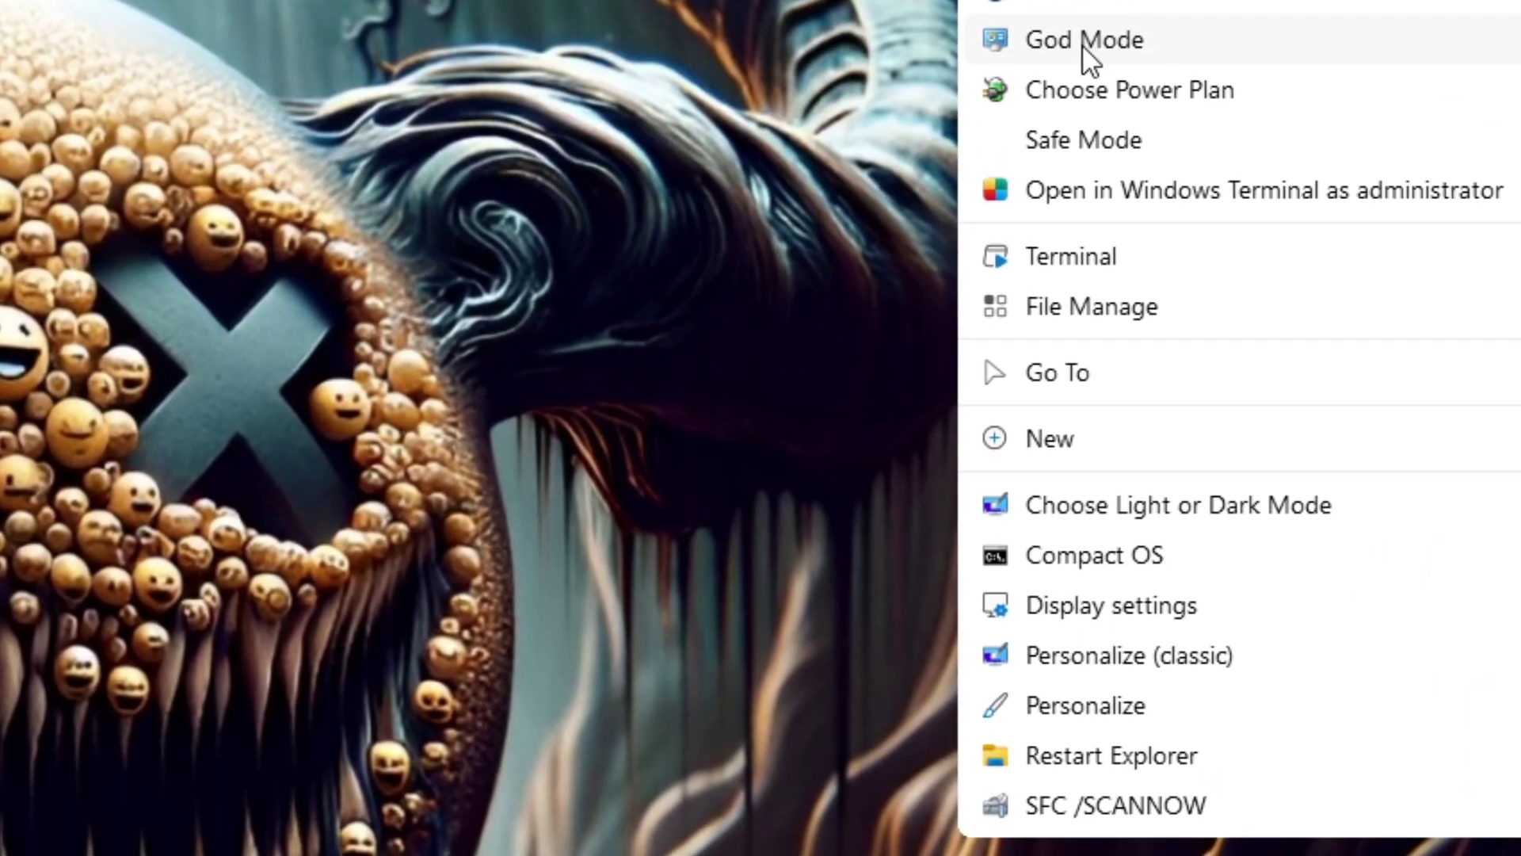
{"action": "mouse_move", "coordinate": [1087, 80]}
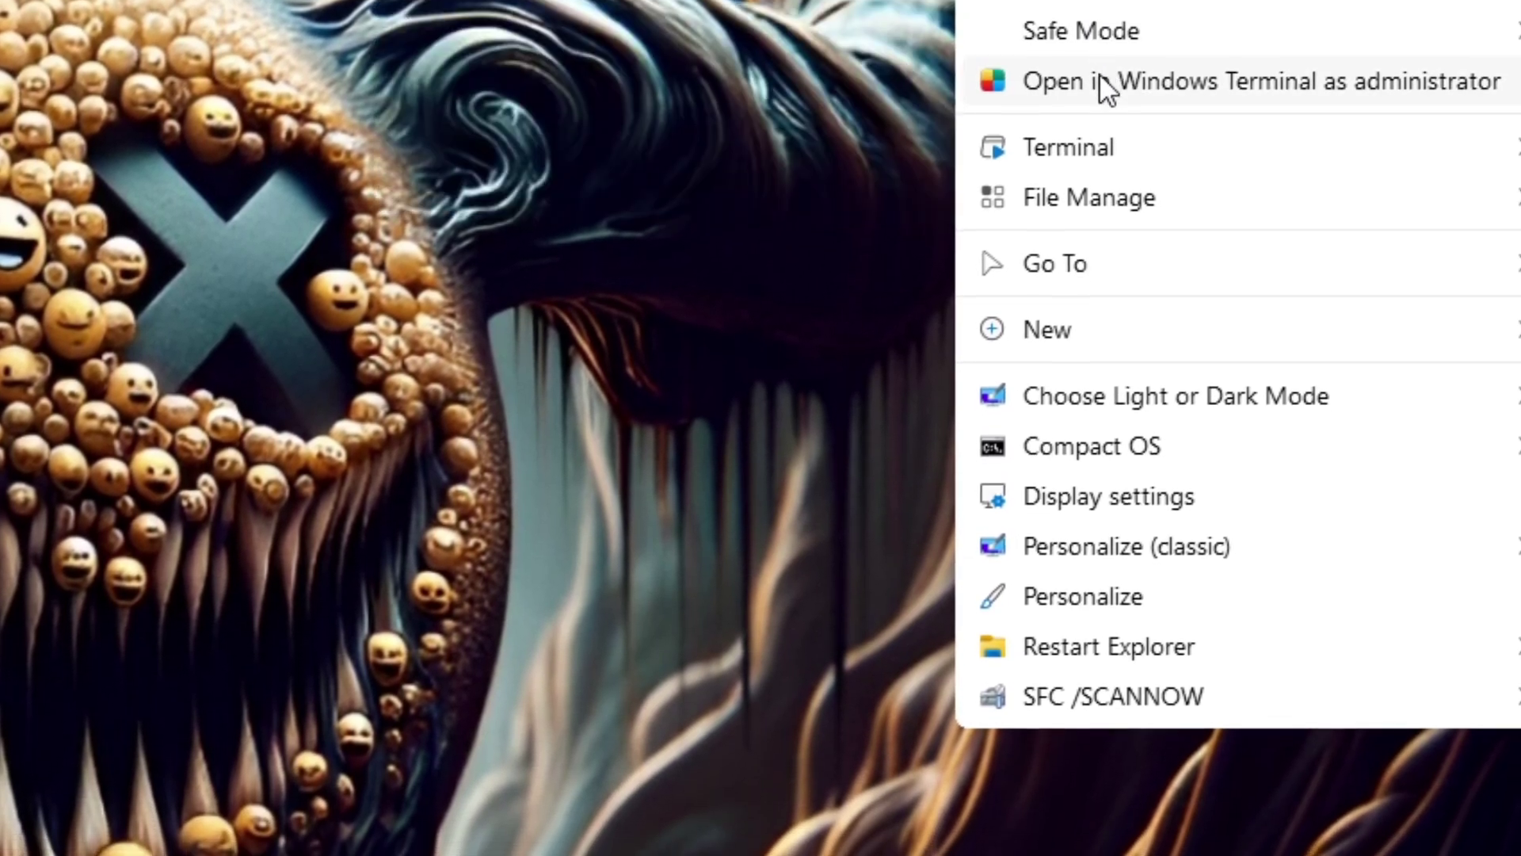
{"action": "mouse_move", "coordinate": [1098, 133]}
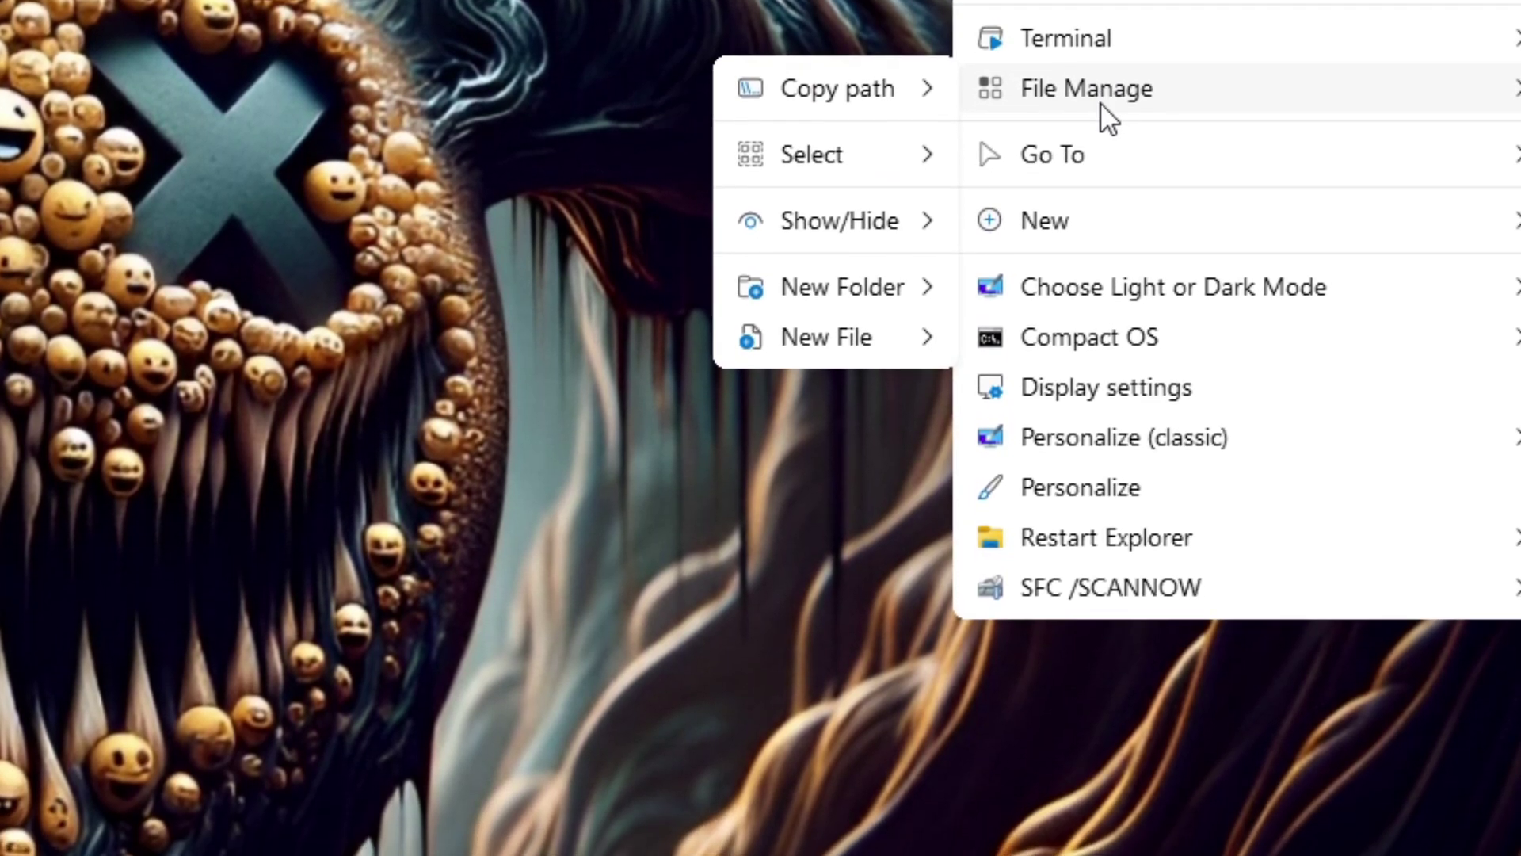
{"action": "mouse_move", "coordinate": [1095, 183]}
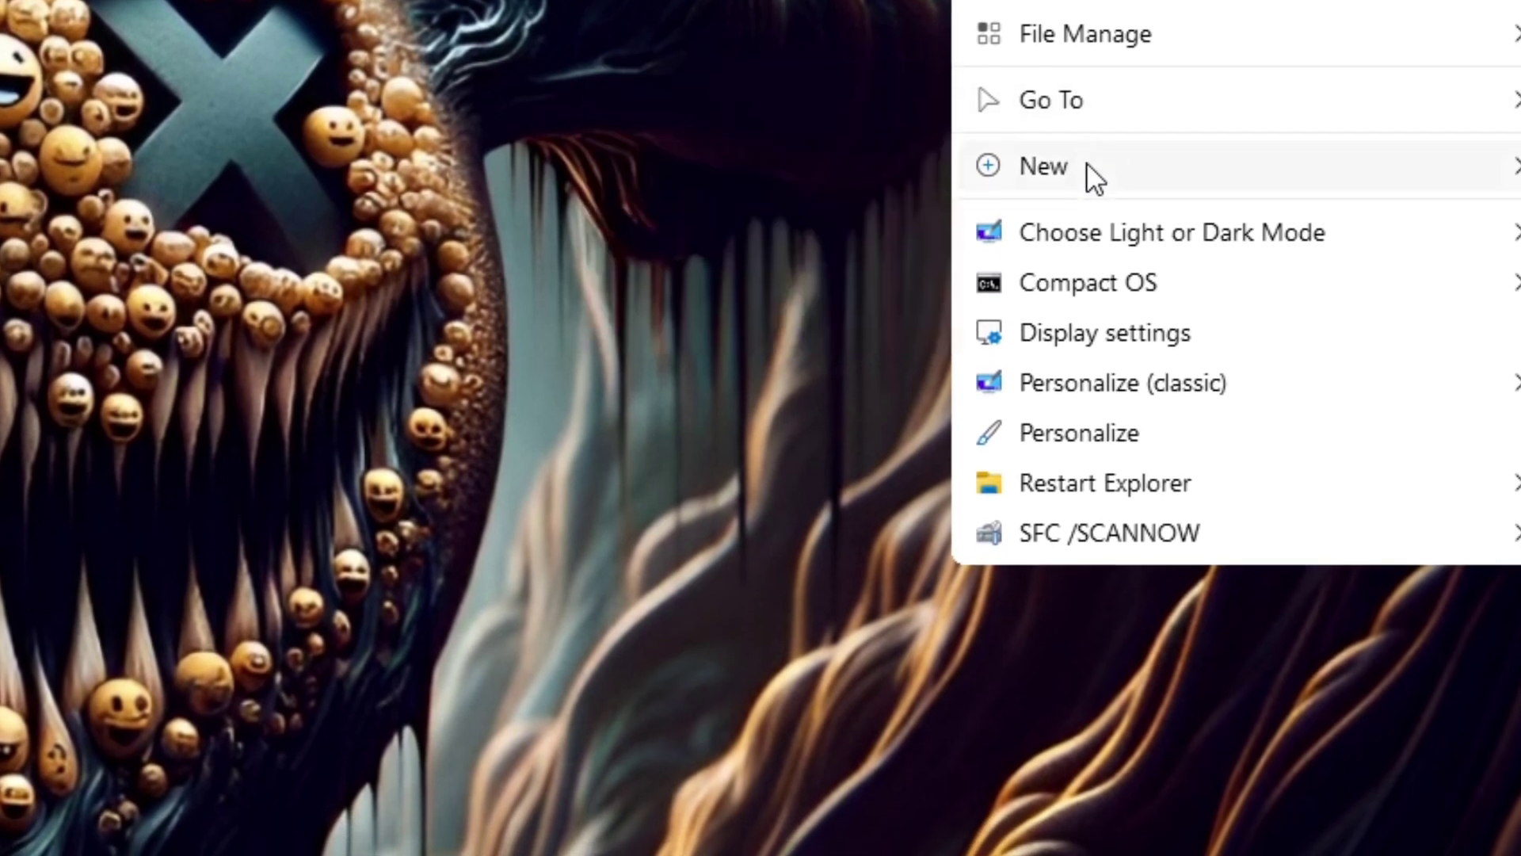
{"action": "mouse_move", "coordinate": [1085, 182]}
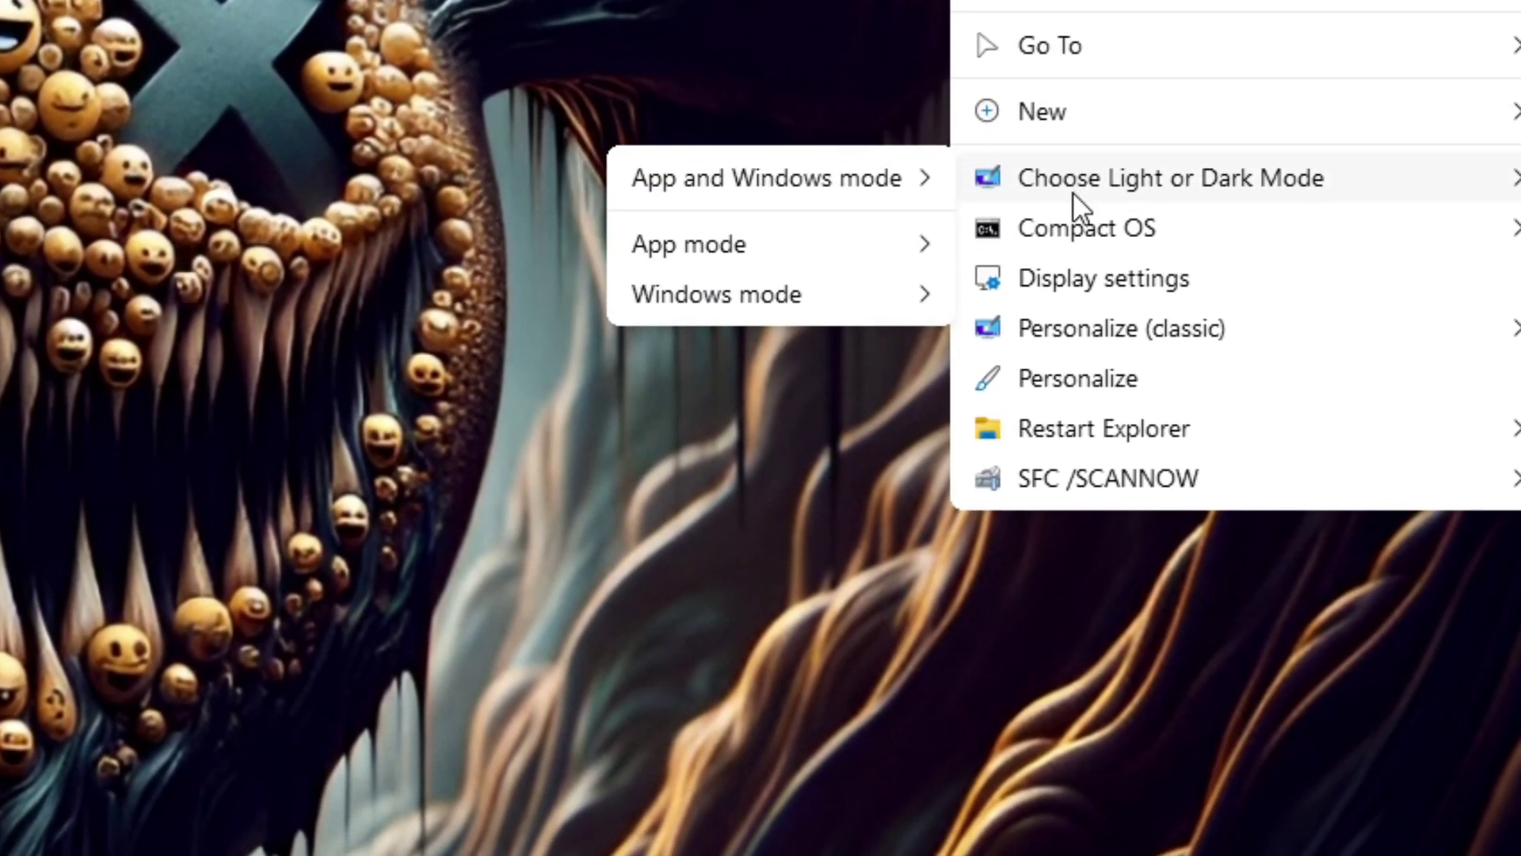
{"action": "mouse_move", "coordinate": [1076, 210]}
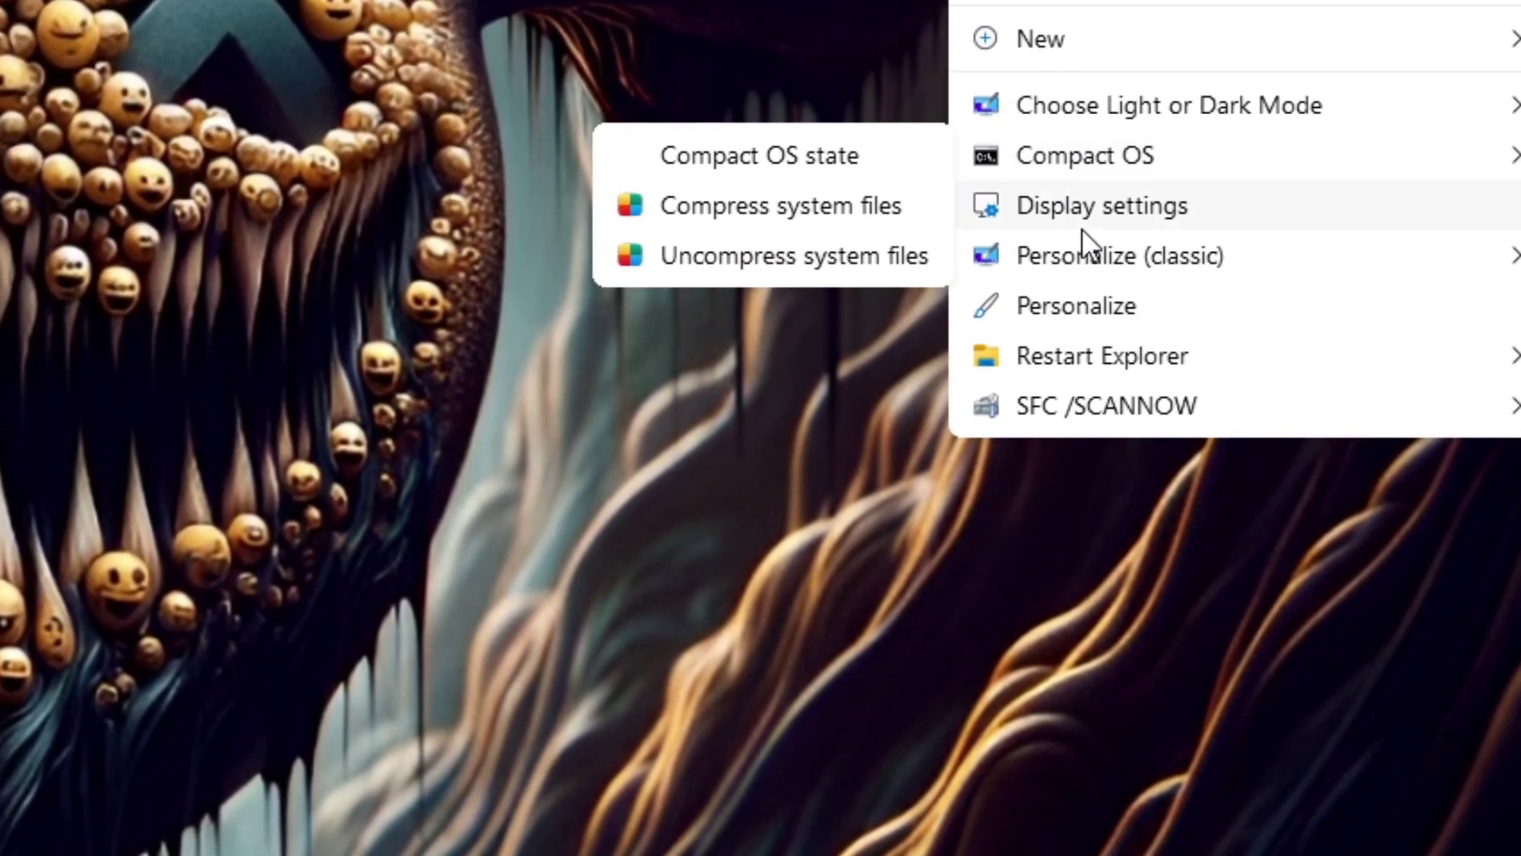
{"action": "mouse_move", "coordinate": [1082, 283]}
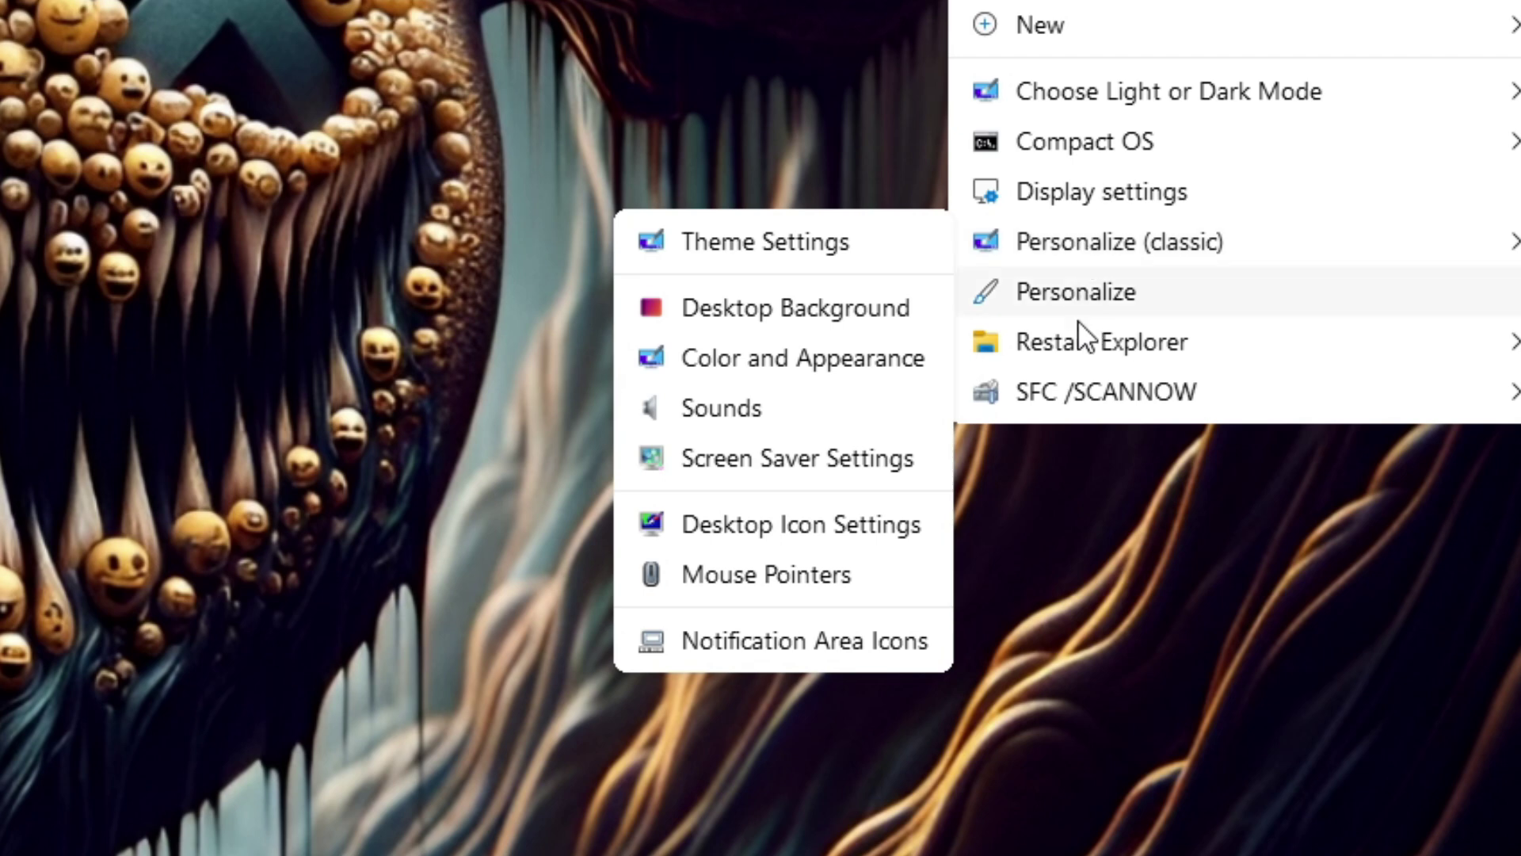
{"action": "mouse_move", "coordinate": [1069, 331]}
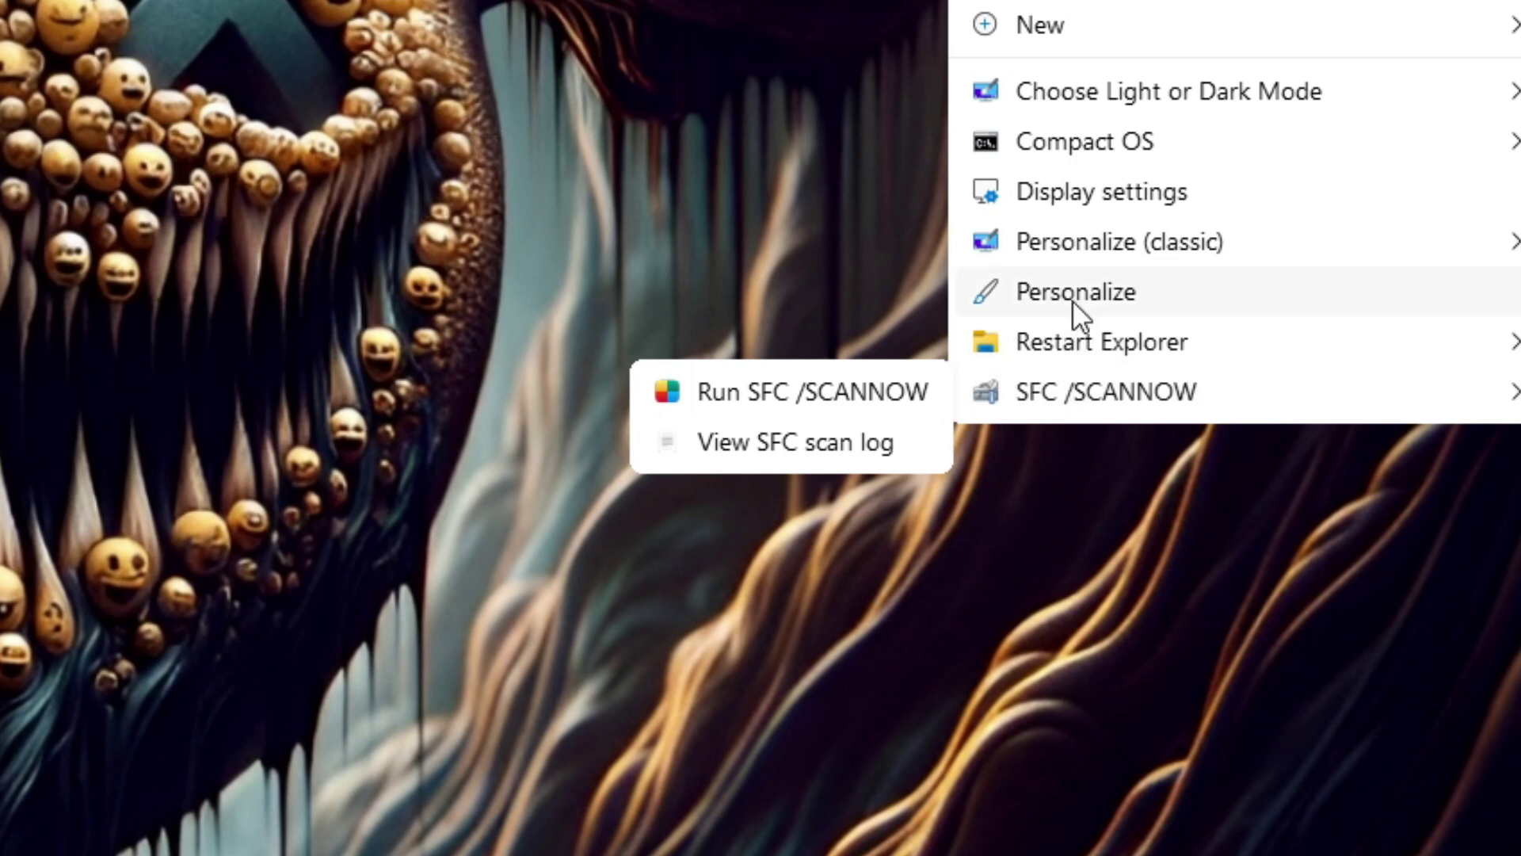
Open the classic Desktop Background settings, examine the included wallpapers and picture locations in a maximized window, and close it.
{"action": "mouse_move", "coordinate": [1092, 241]}
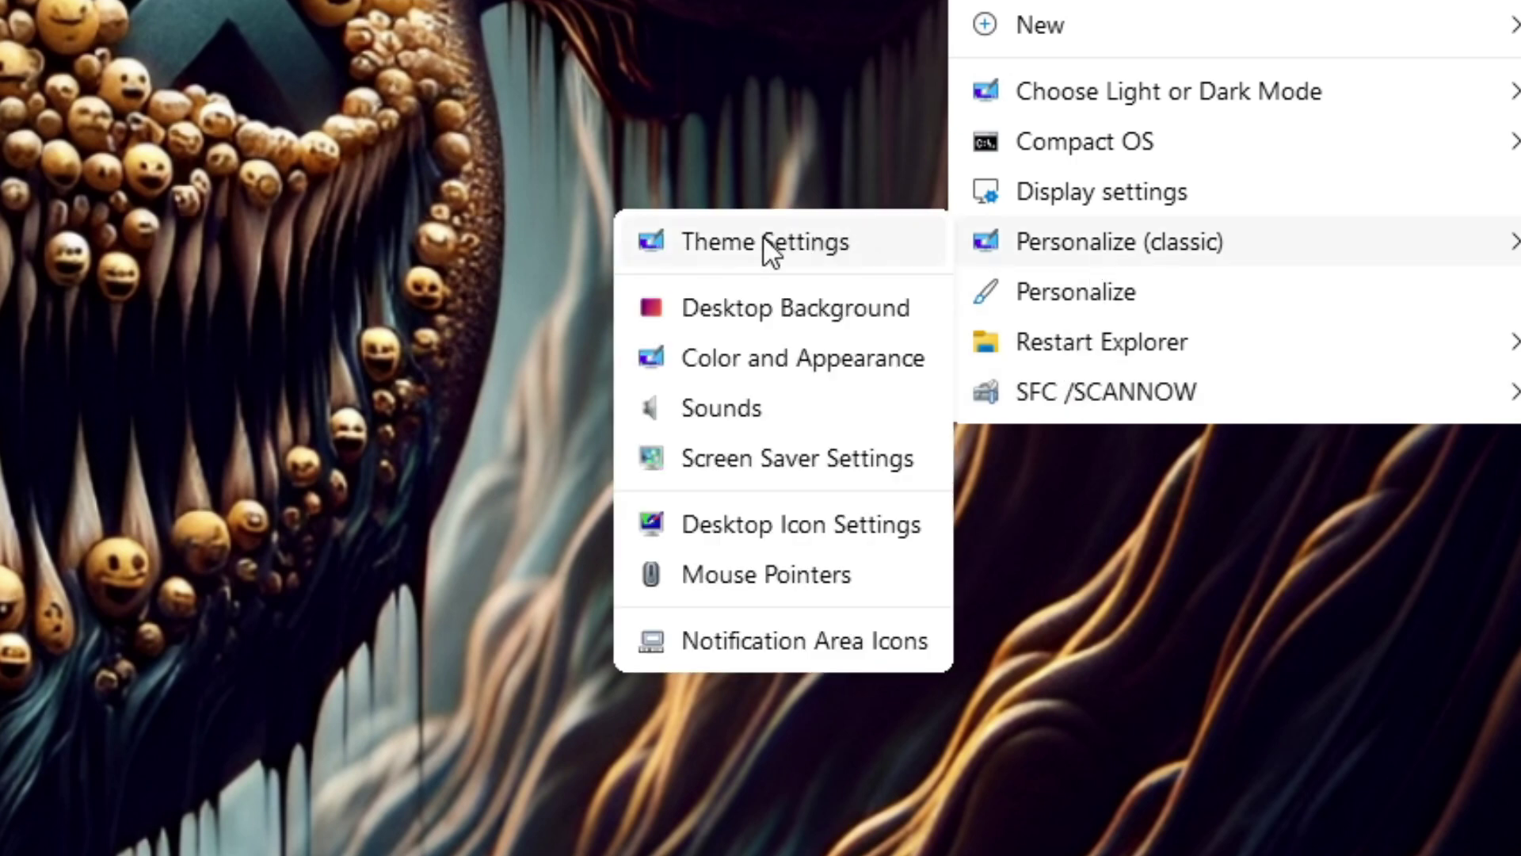
{"action": "left_click", "coordinate": [748, 327]}
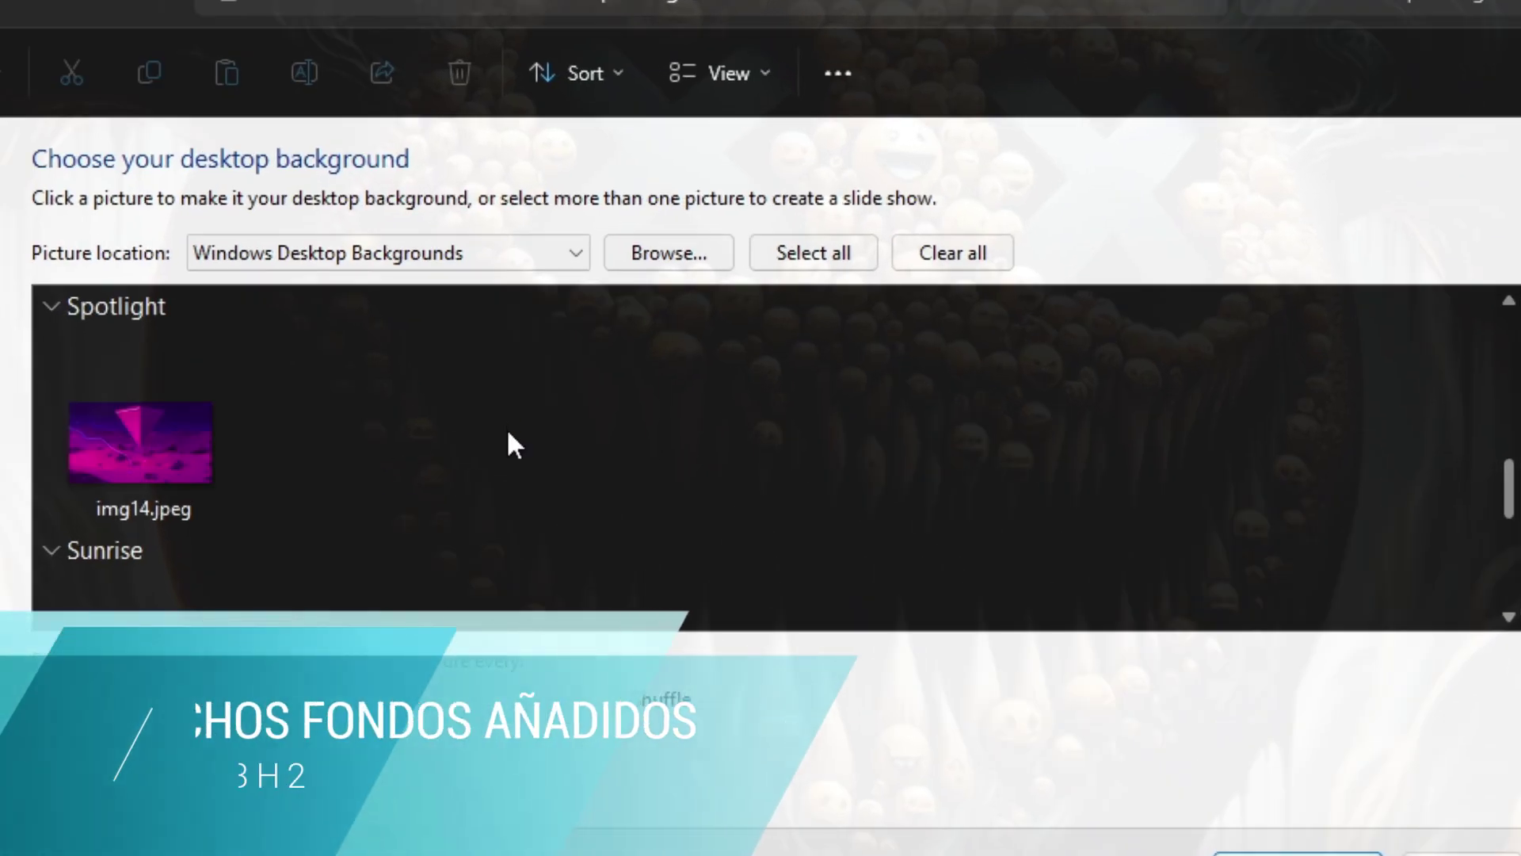
{"action": "scroll", "coordinate": [511, 444], "scroll_direction": "up", "scroll_amount": 5}
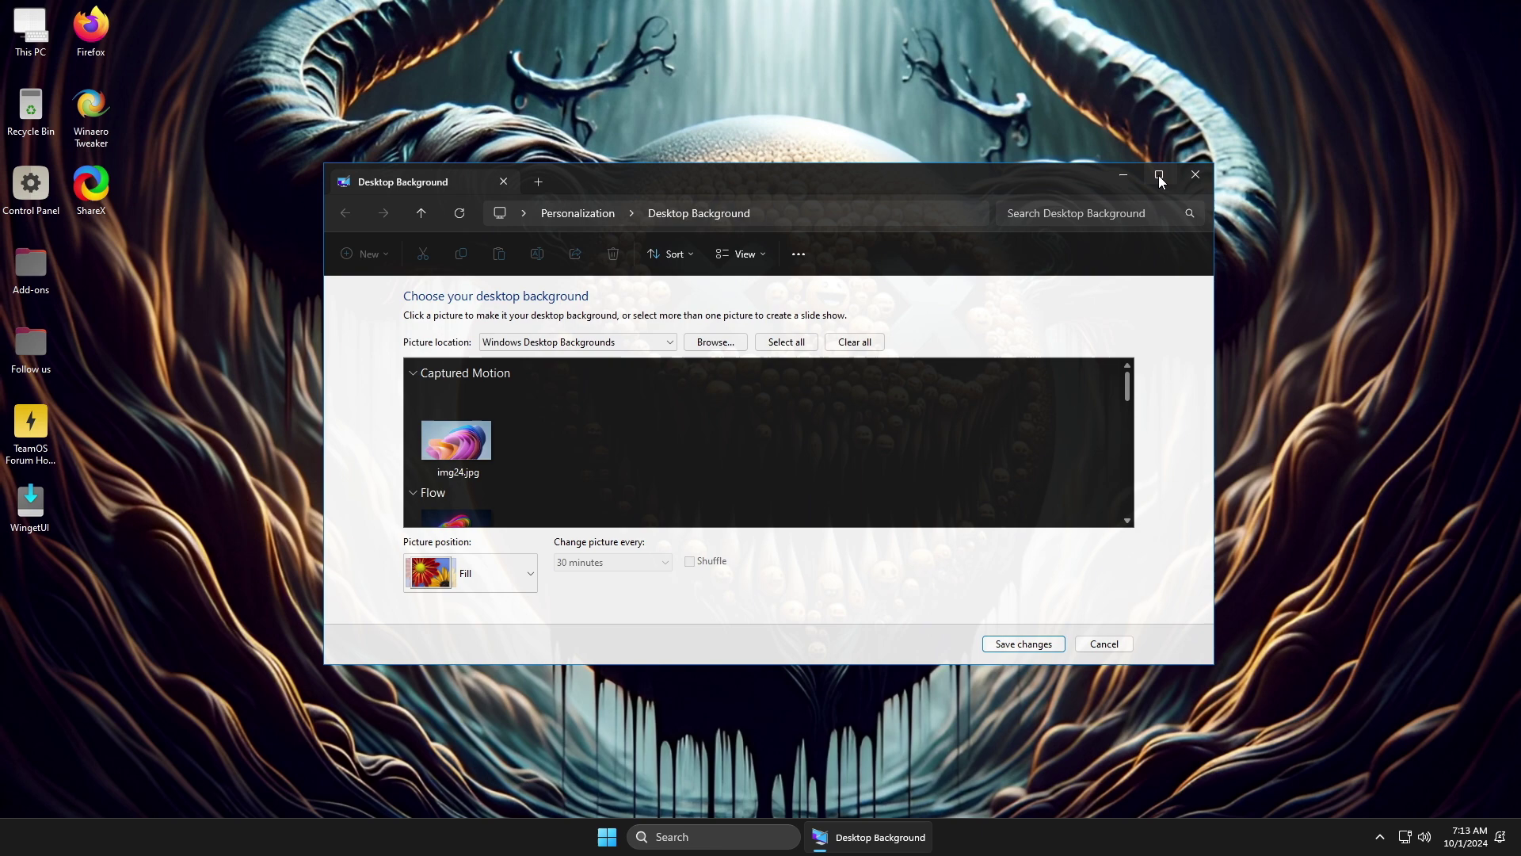
{"action": "double_click", "coordinate": [1059, 168]}
{"action": "scroll", "coordinate": [245, 458], "scroll_direction": "down", "scroll_amount": 2}
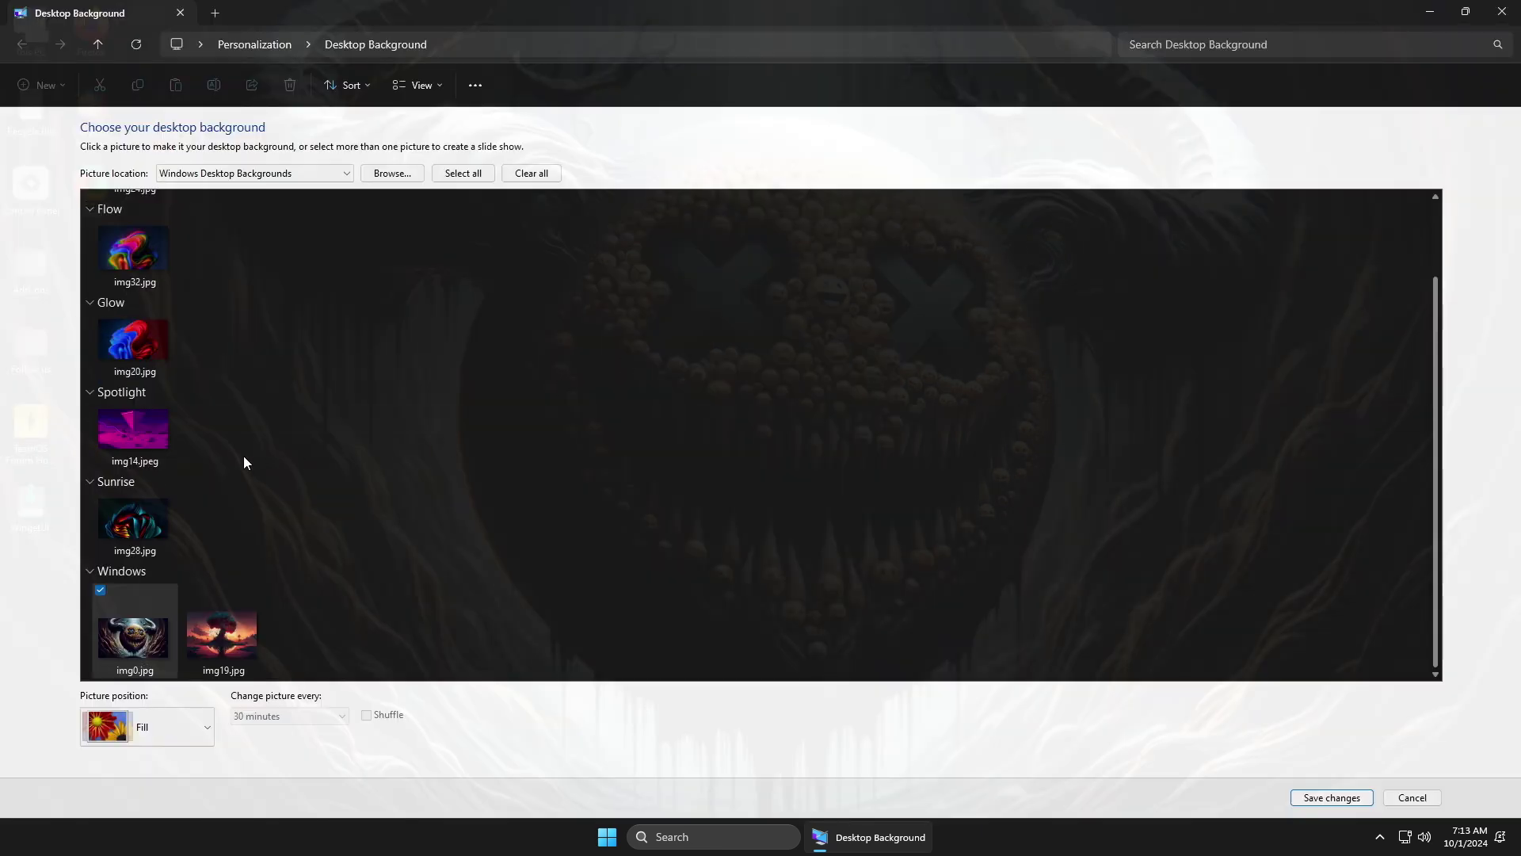
{"action": "scroll", "coordinate": [244, 459], "scroll_direction": "up", "scroll_amount": 2}
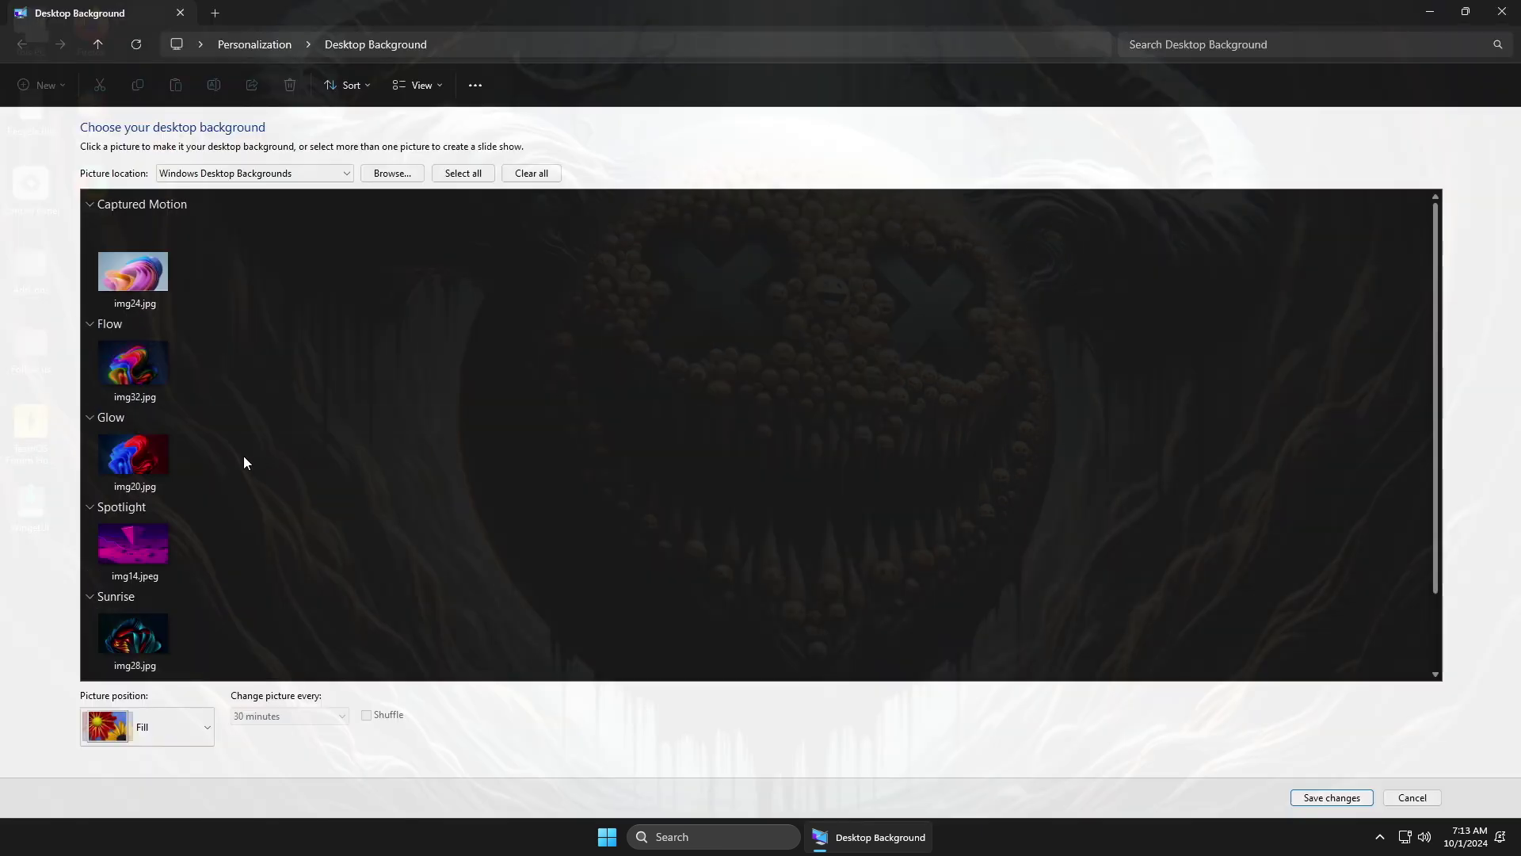
{"action": "left_click", "coordinate": [289, 172]}
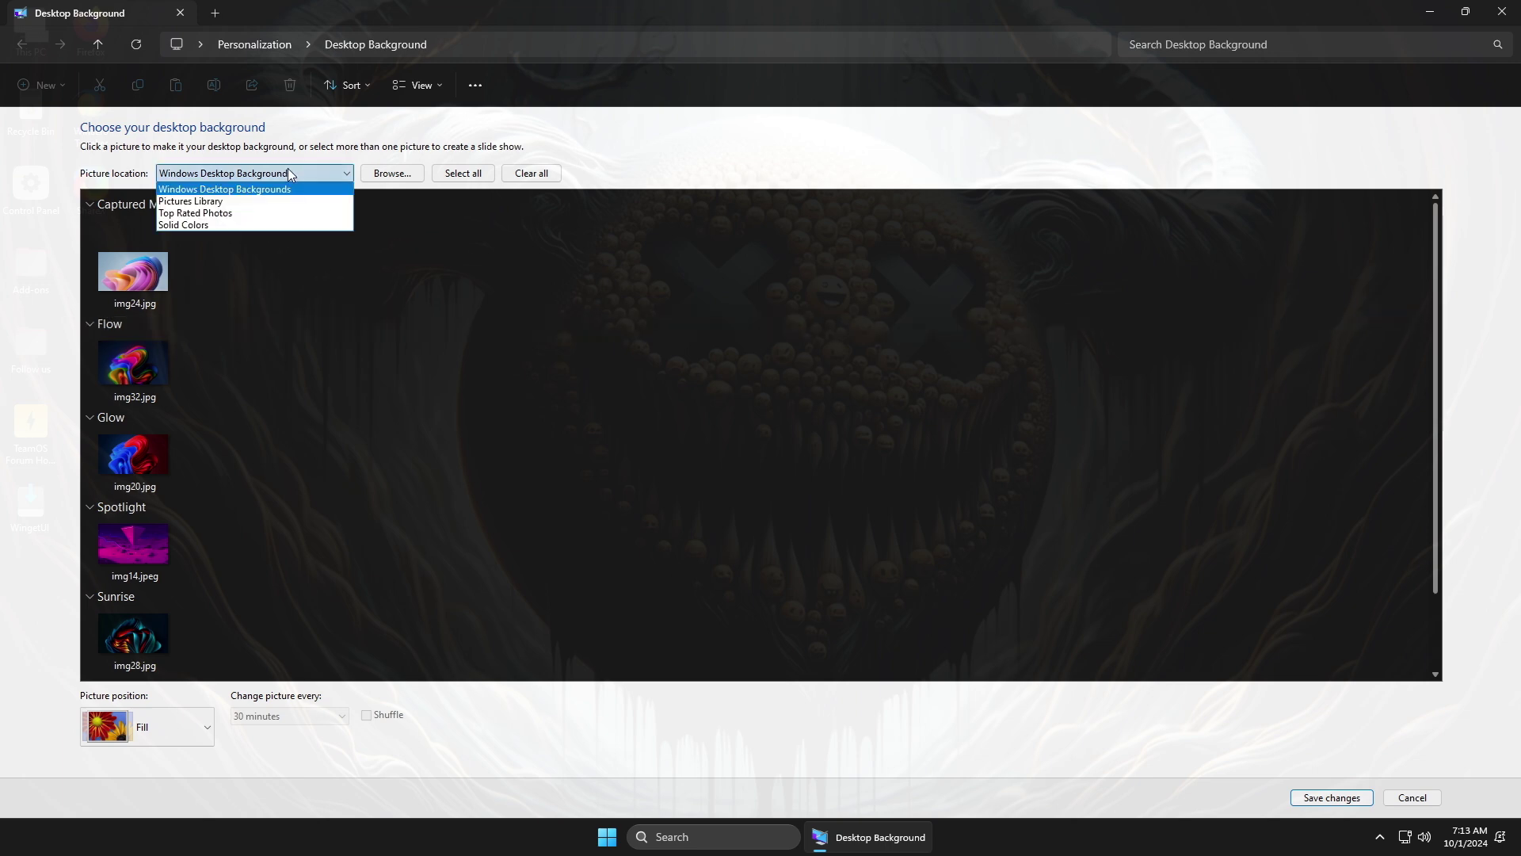
{"action": "left_click", "coordinate": [249, 297]}
{"action": "scroll", "coordinate": [478, 440], "scroll_direction": "down", "scroll_amount": 2}
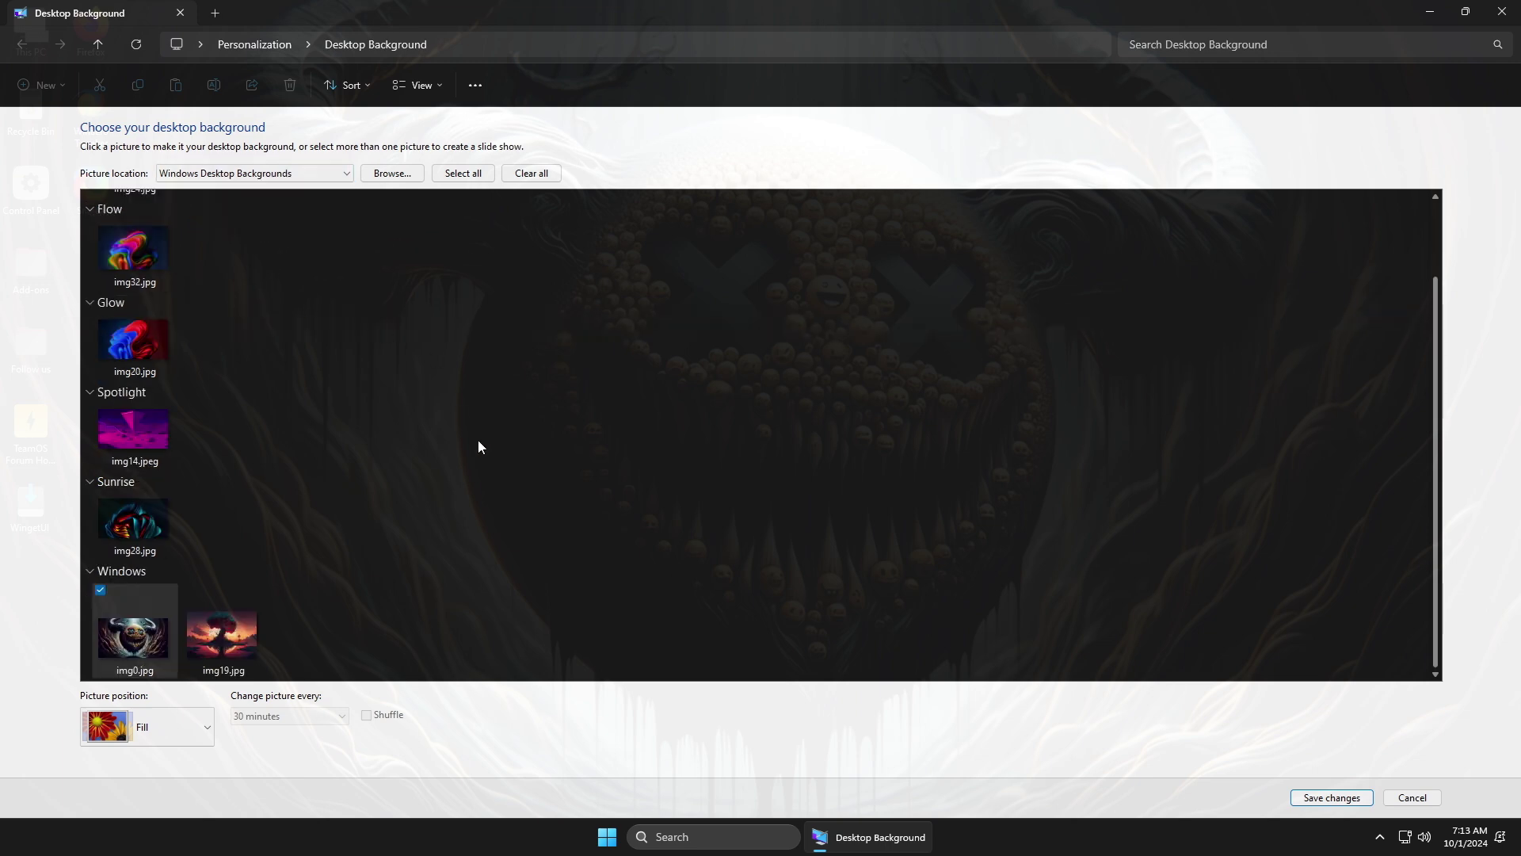
{"action": "left_click", "coordinate": [1506, 11]}
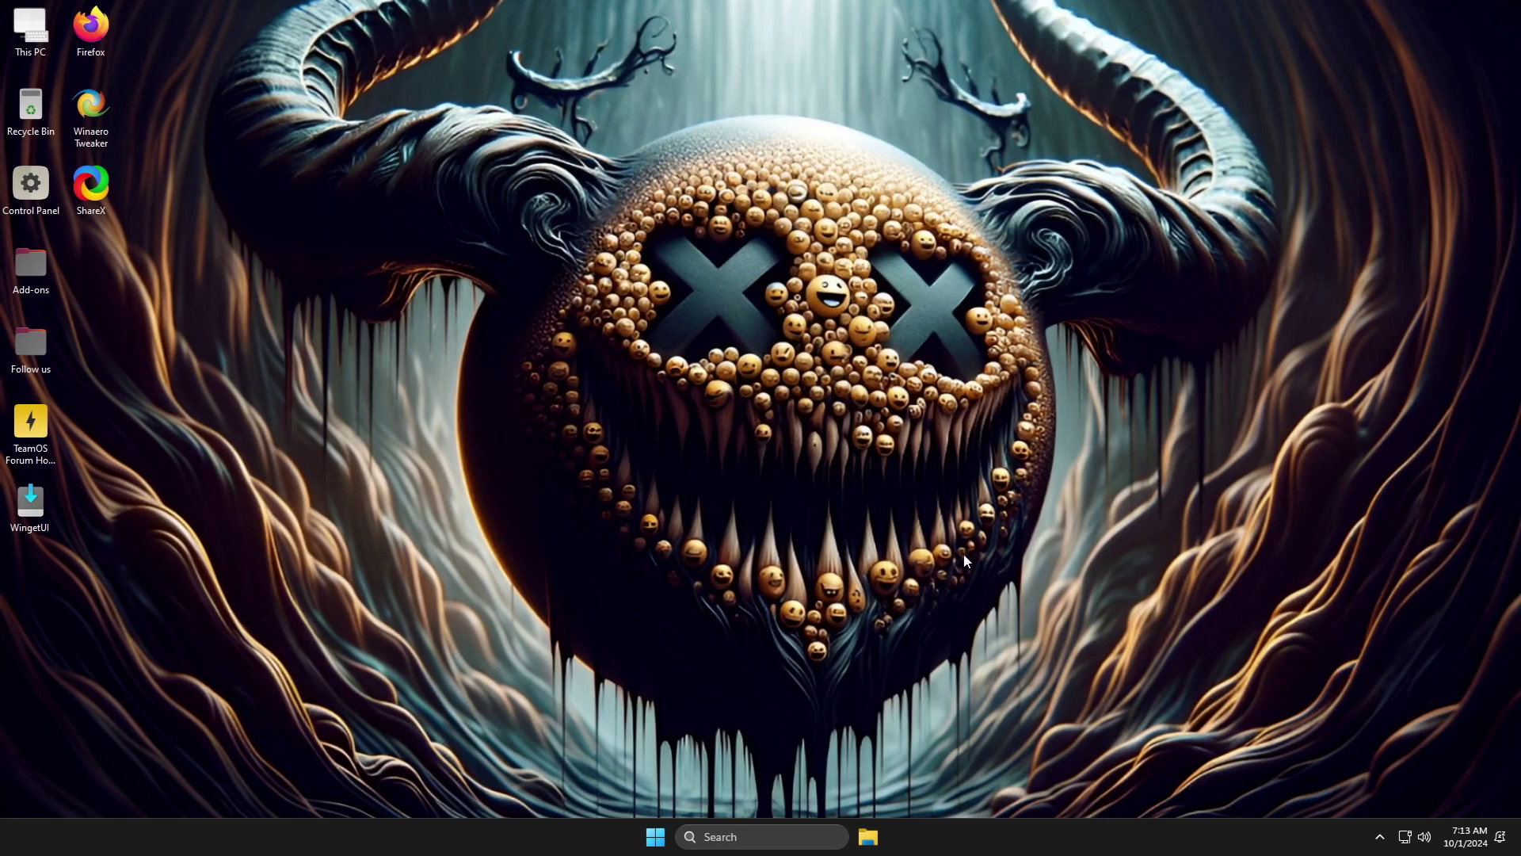
Open the Settings app maximized and view the available themes under Personalization.
{"action": "key", "text": "super"}
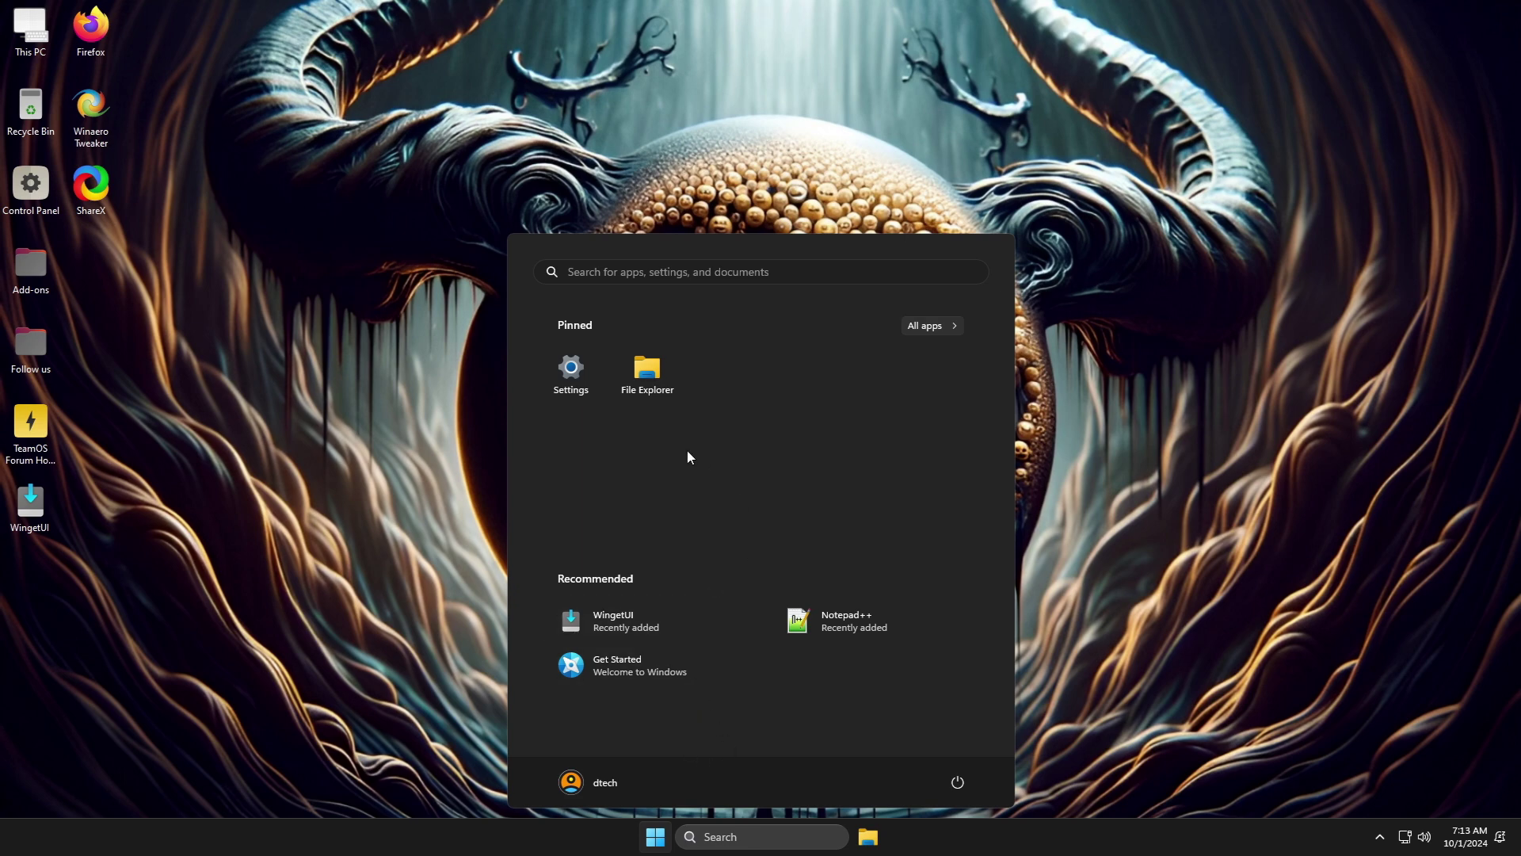
{"action": "left_click", "coordinate": [572, 374]}
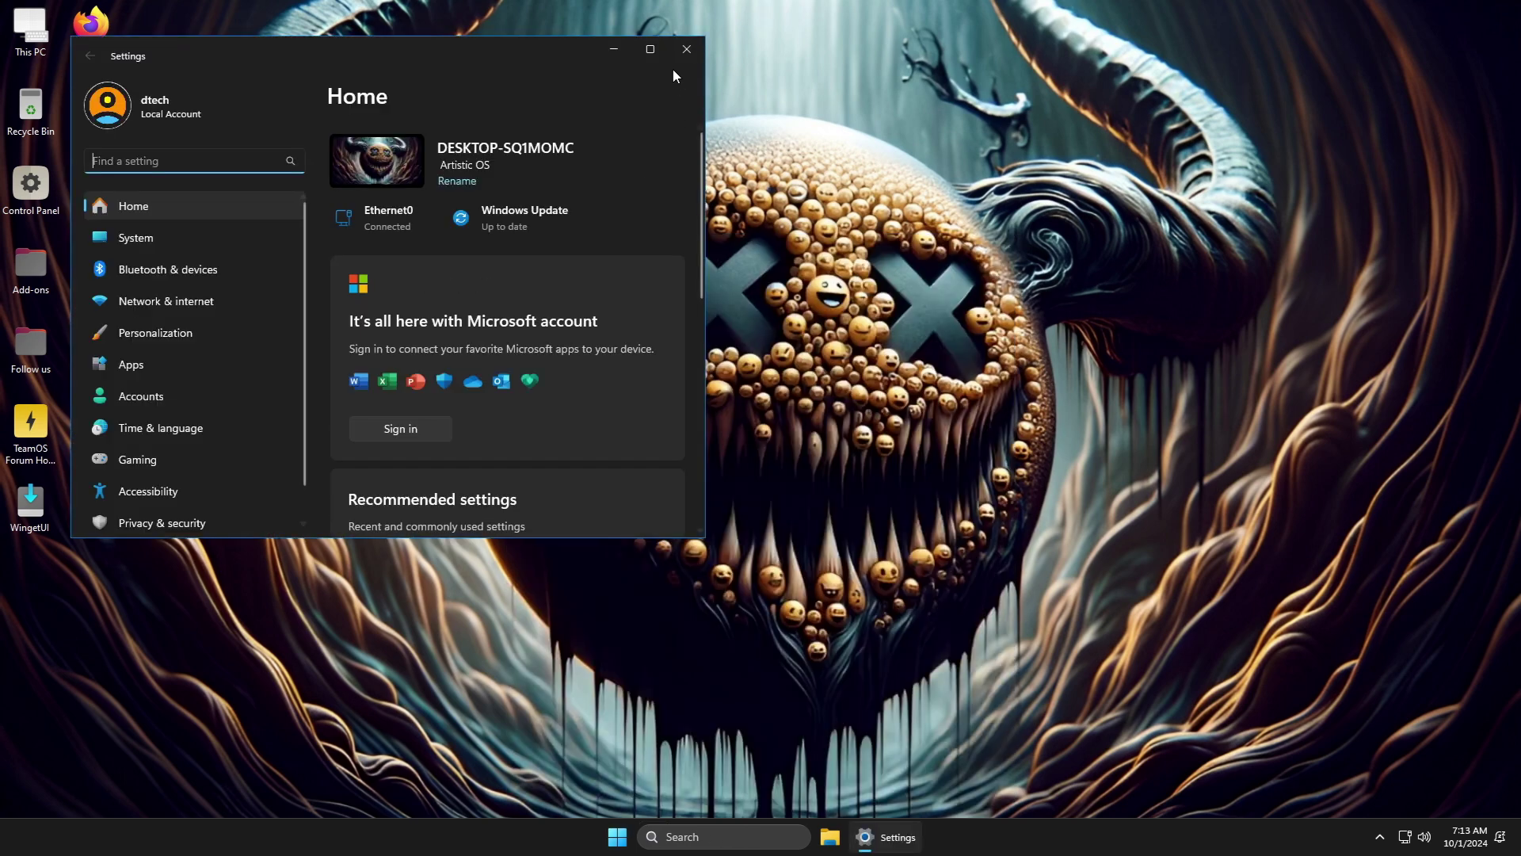
{"action": "left_click", "coordinate": [650, 51]}
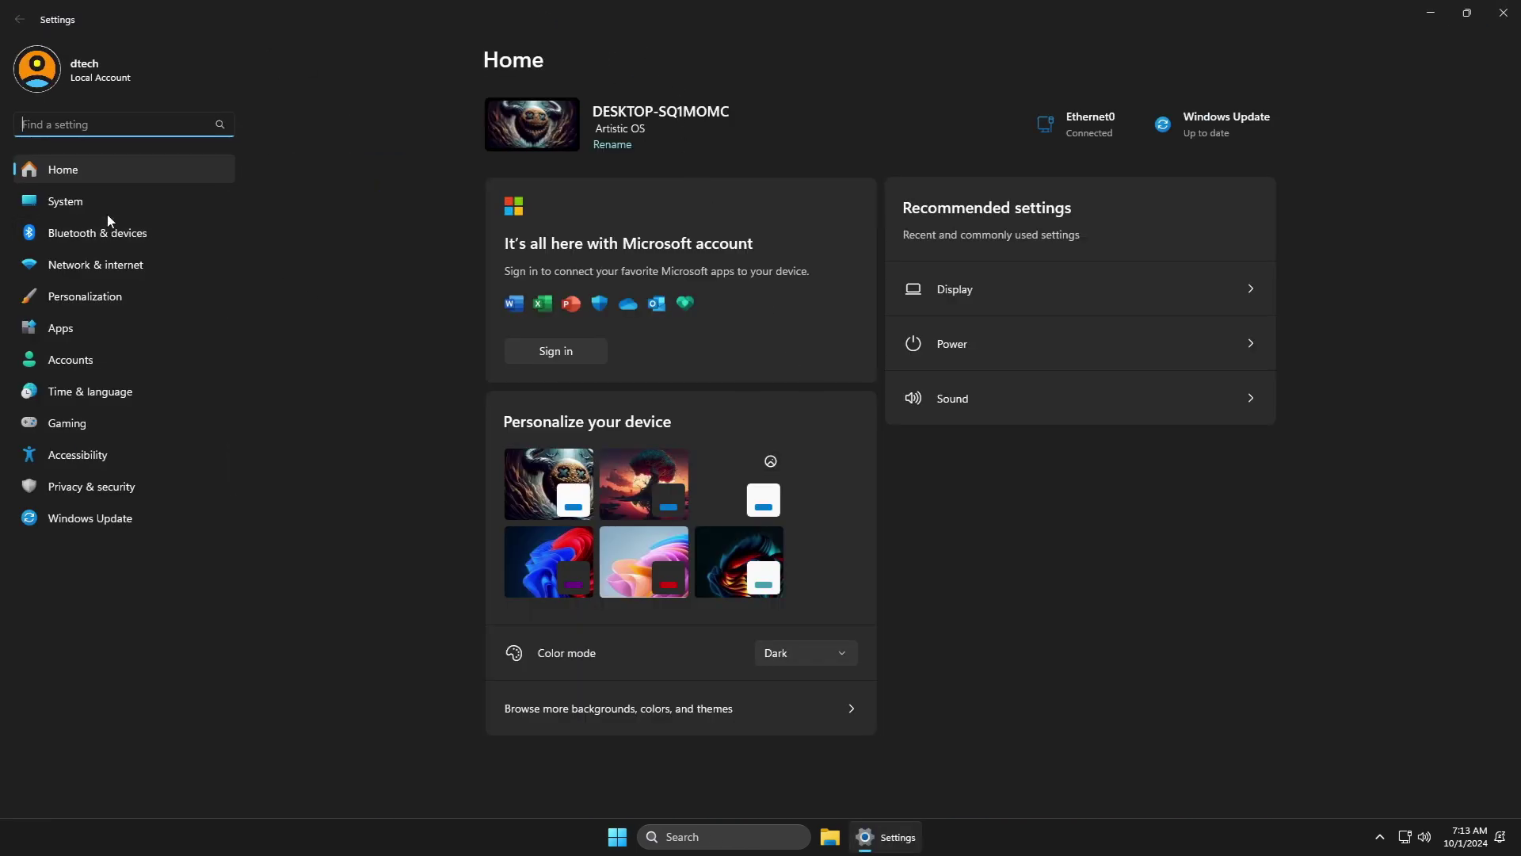
{"action": "left_click", "coordinate": [83, 299]}
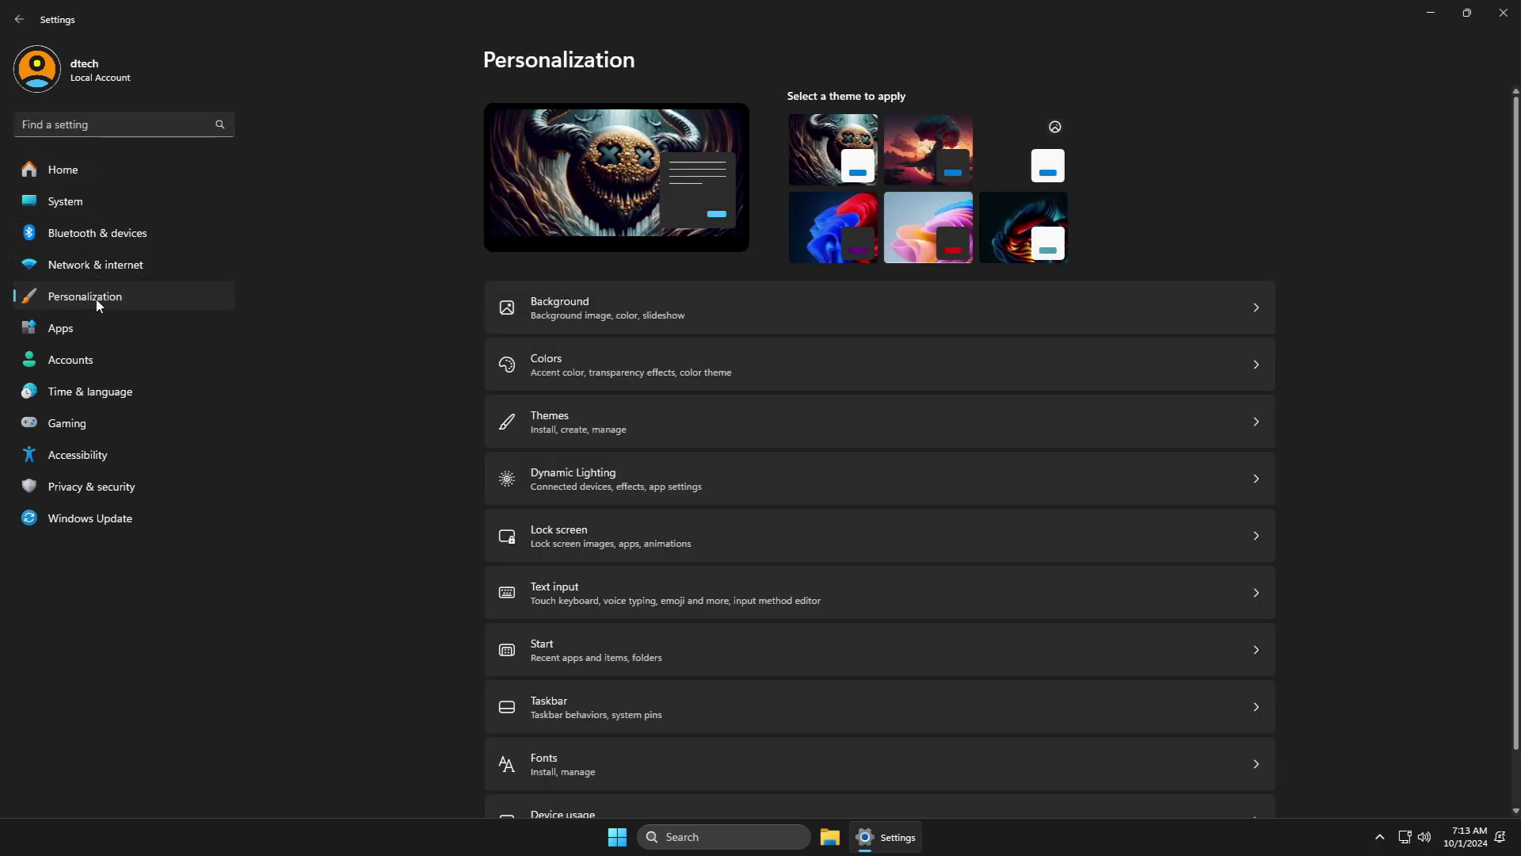
{"action": "left_click", "coordinate": [554, 421]}
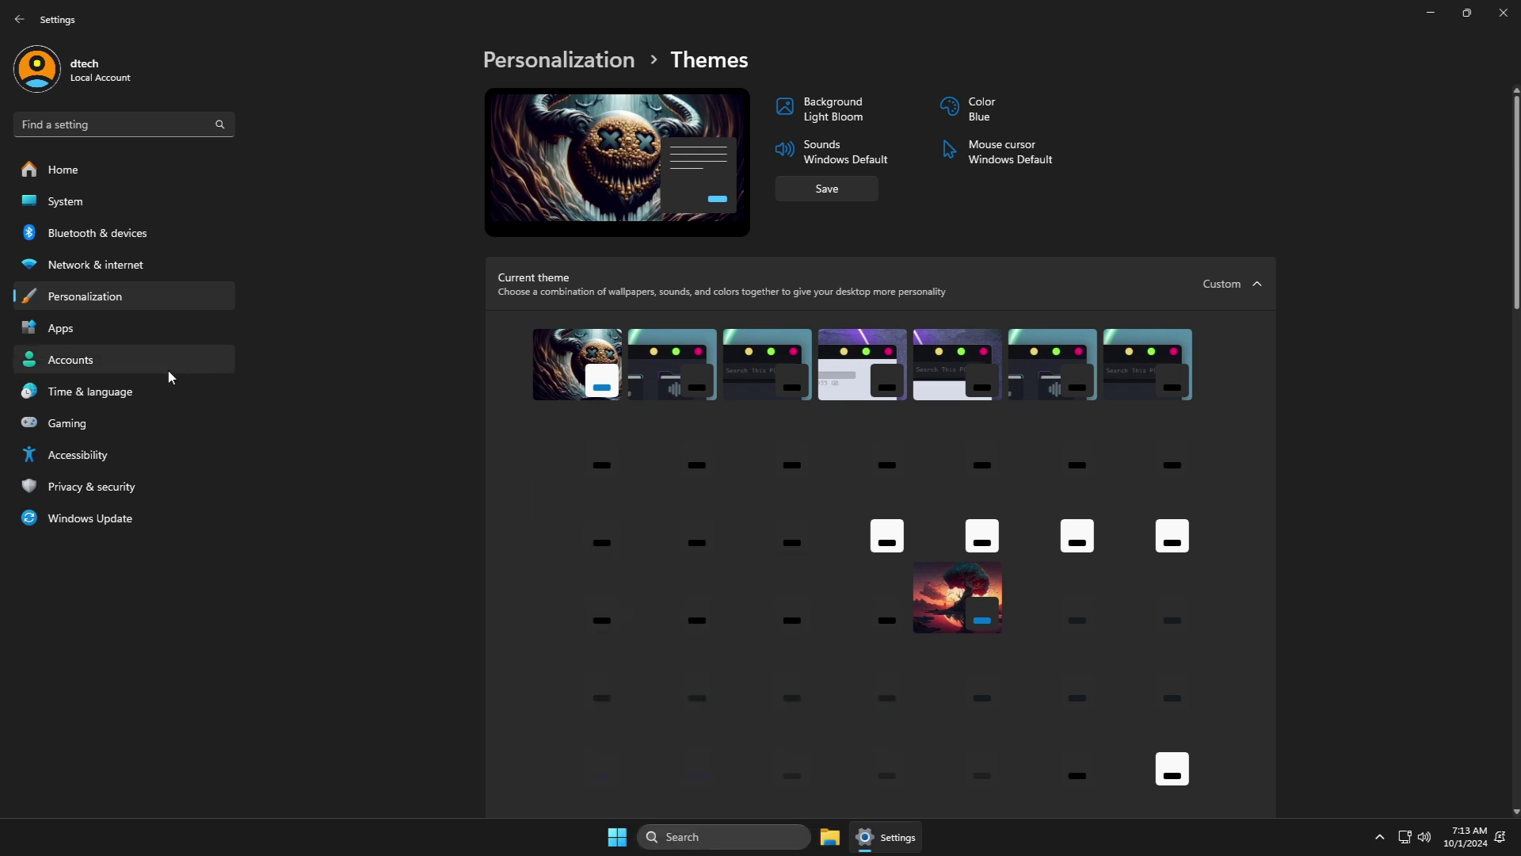
View the Gaming settings page and examine the full list of installed apps in Settings.
{"action": "left_click", "coordinate": [62, 426]}
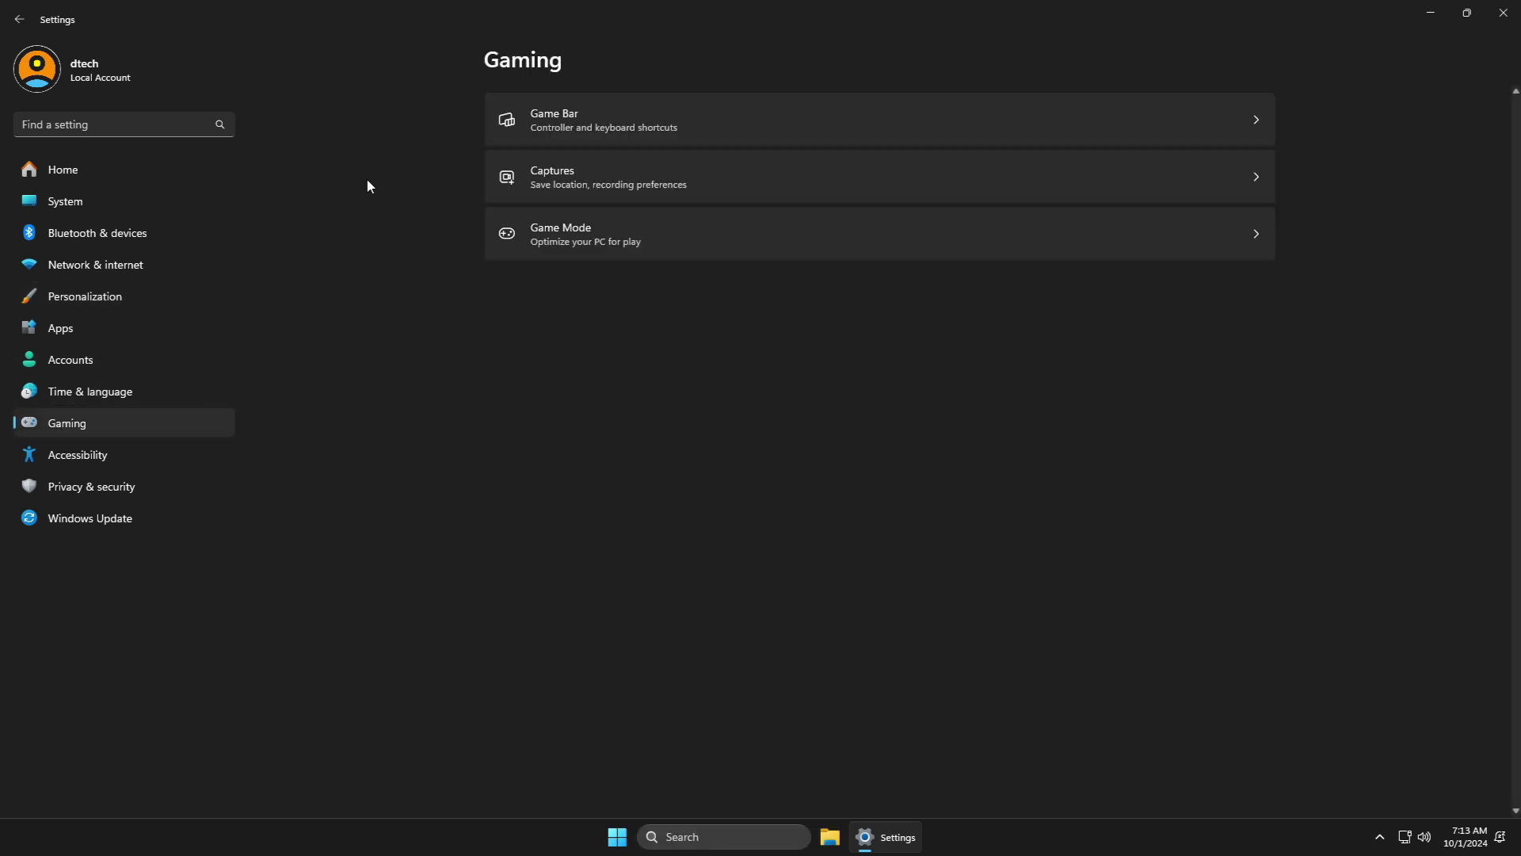
{"action": "left_click", "coordinate": [79, 327]}
{"action": "left_click", "coordinate": [628, 127]}
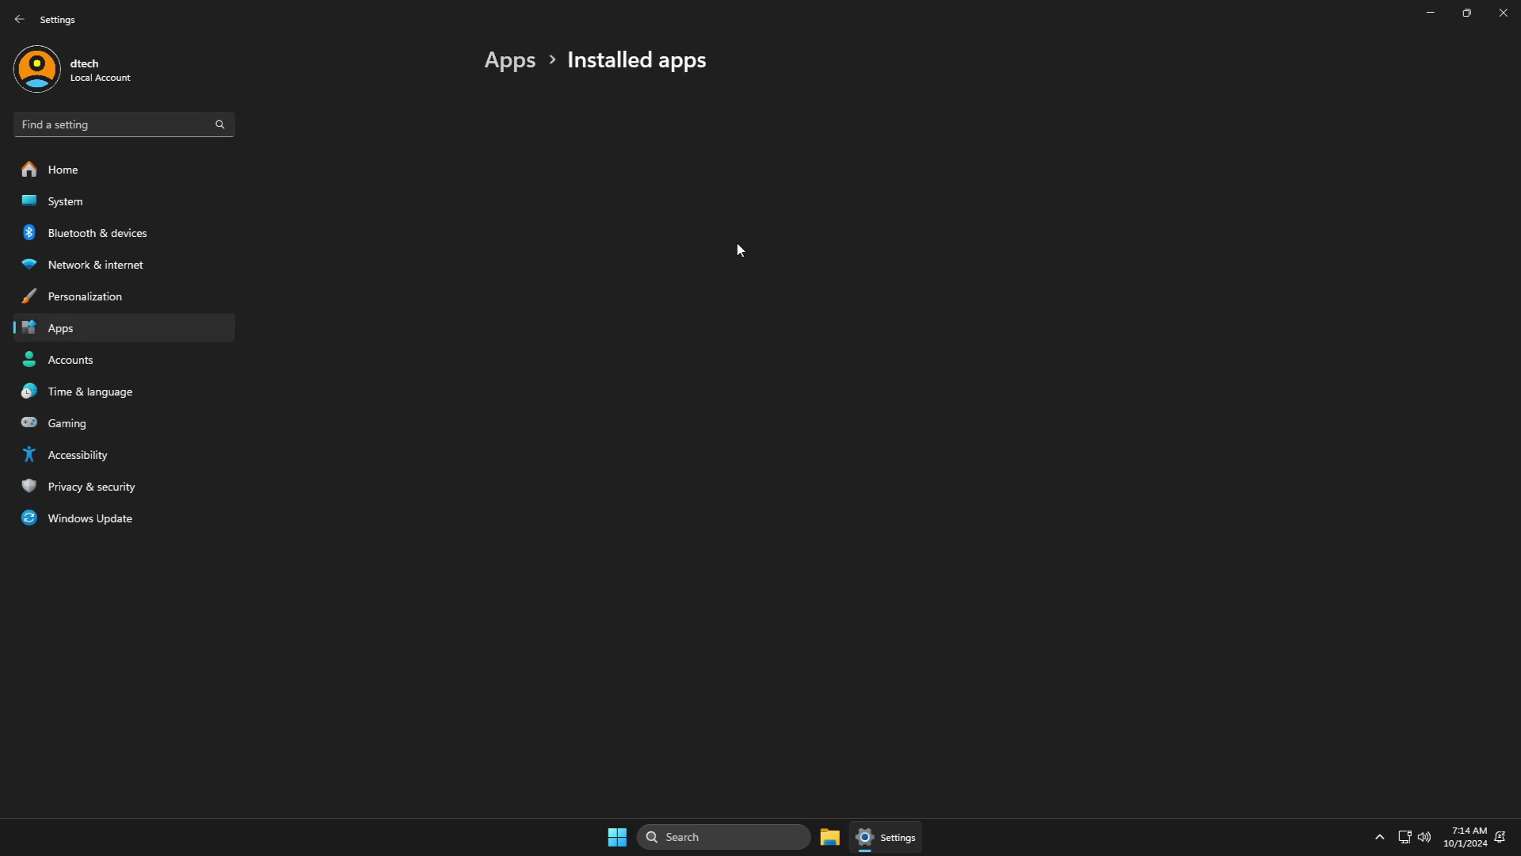
{"action": "scroll", "coordinate": [758, 386], "scroll_direction": "down", "scroll_amount": 20}
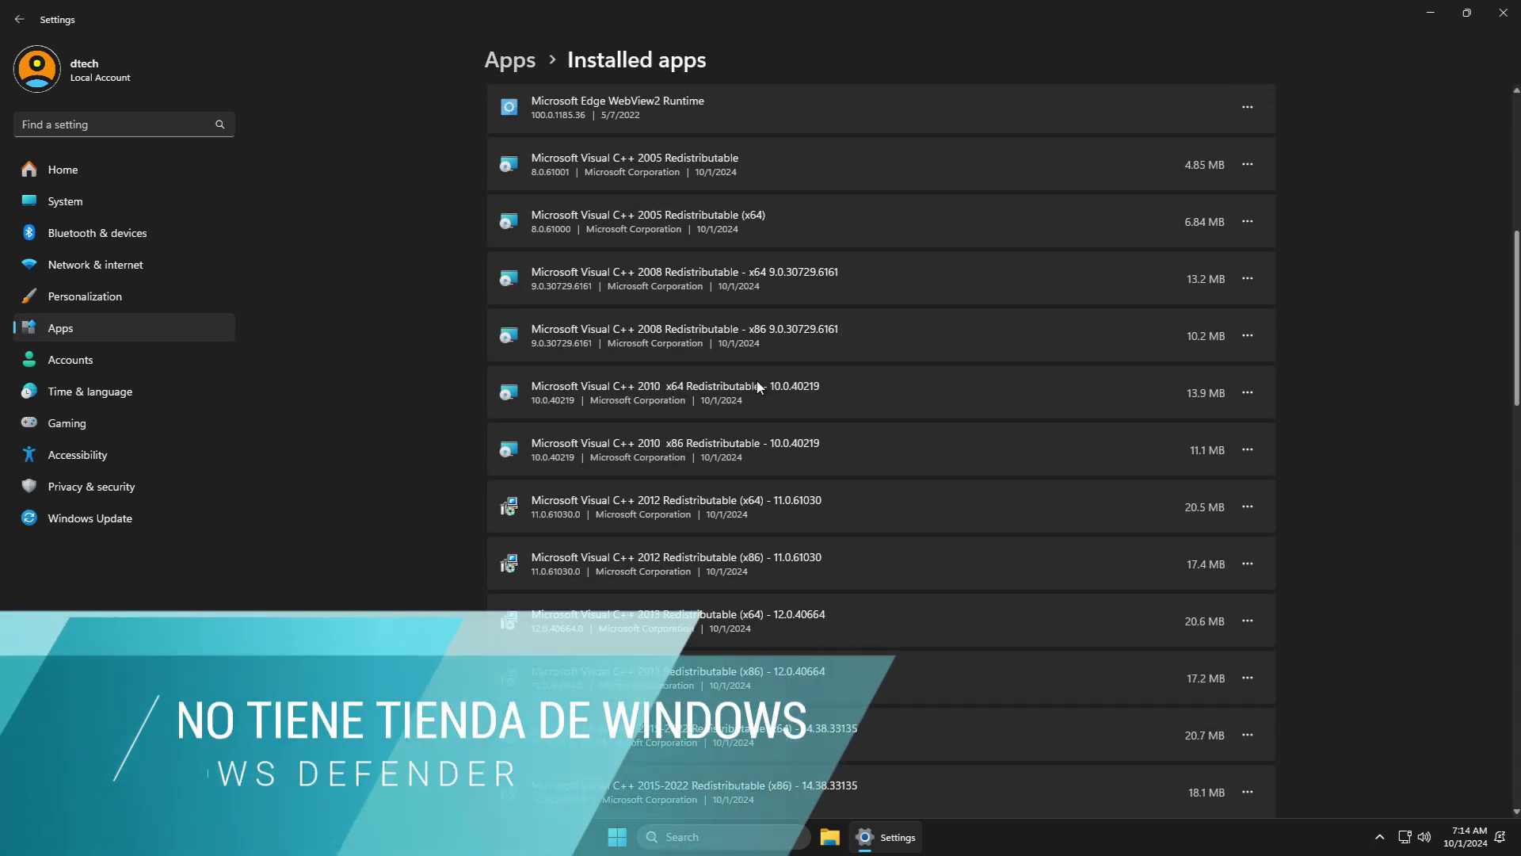
{"action": "scroll", "coordinate": [758, 387], "scroll_direction": "down", "scroll_amount": 2}
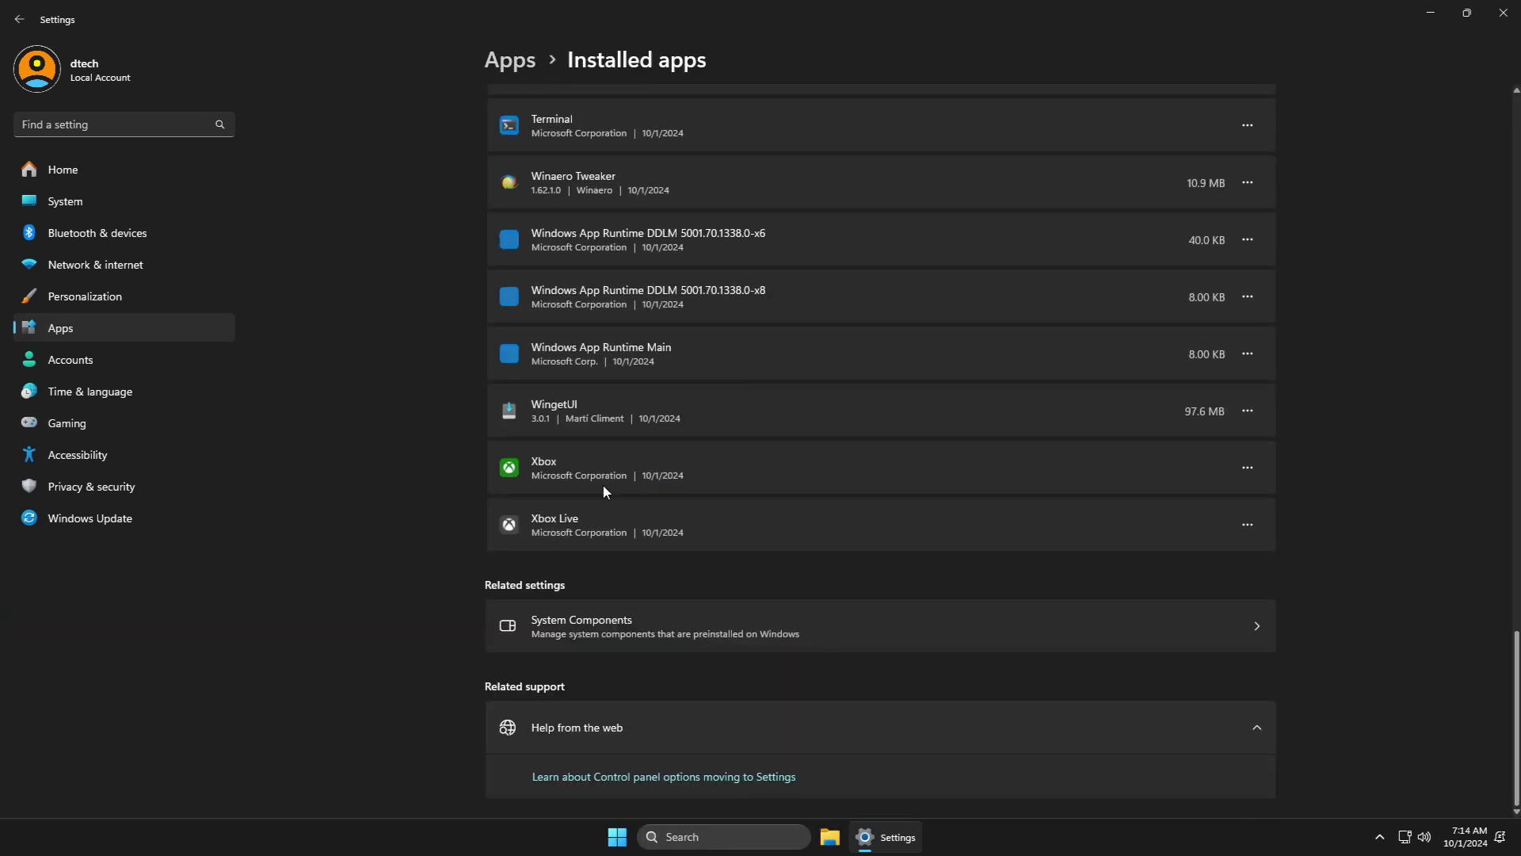
{"action": "scroll", "coordinate": [622, 493], "scroll_direction": "up", "scroll_amount": 4}
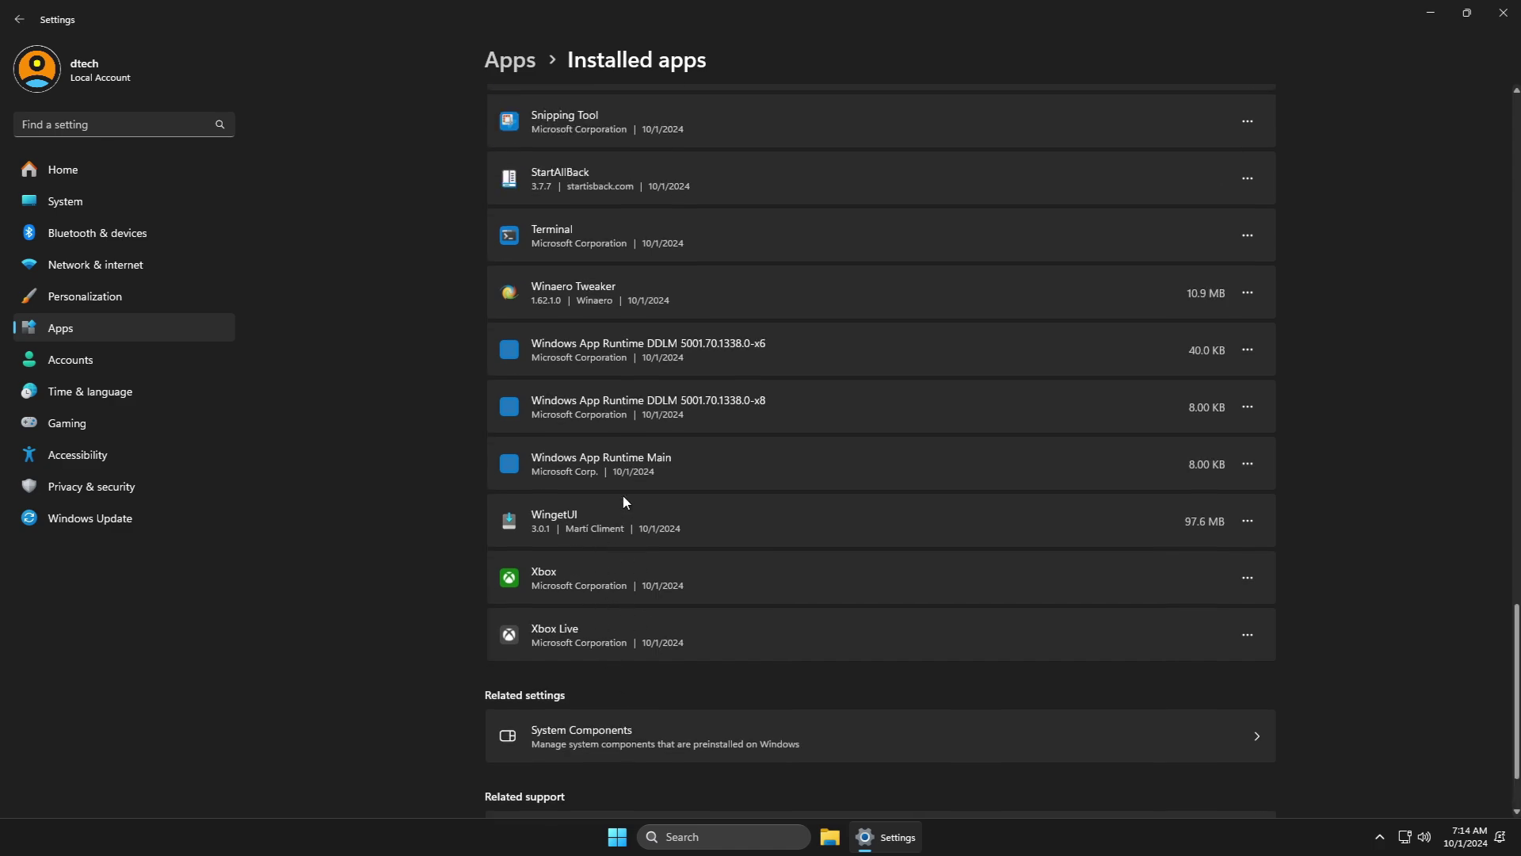
{"action": "scroll", "coordinate": [624, 499], "scroll_direction": "up", "scroll_amount": 8}
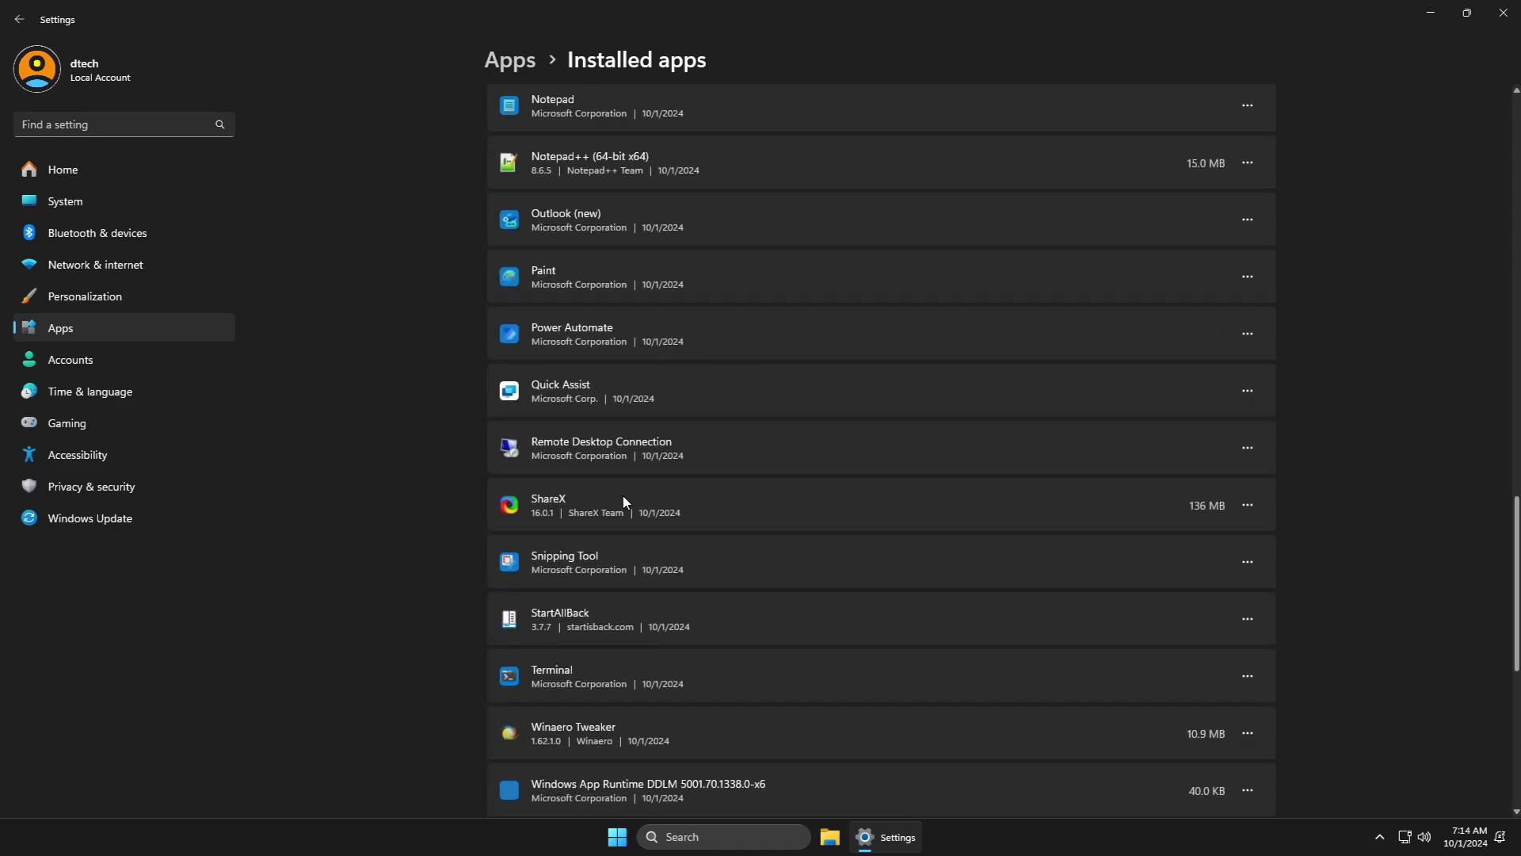
{"action": "scroll", "coordinate": [623, 496], "scroll_direction": "up", "scroll_amount": 10}
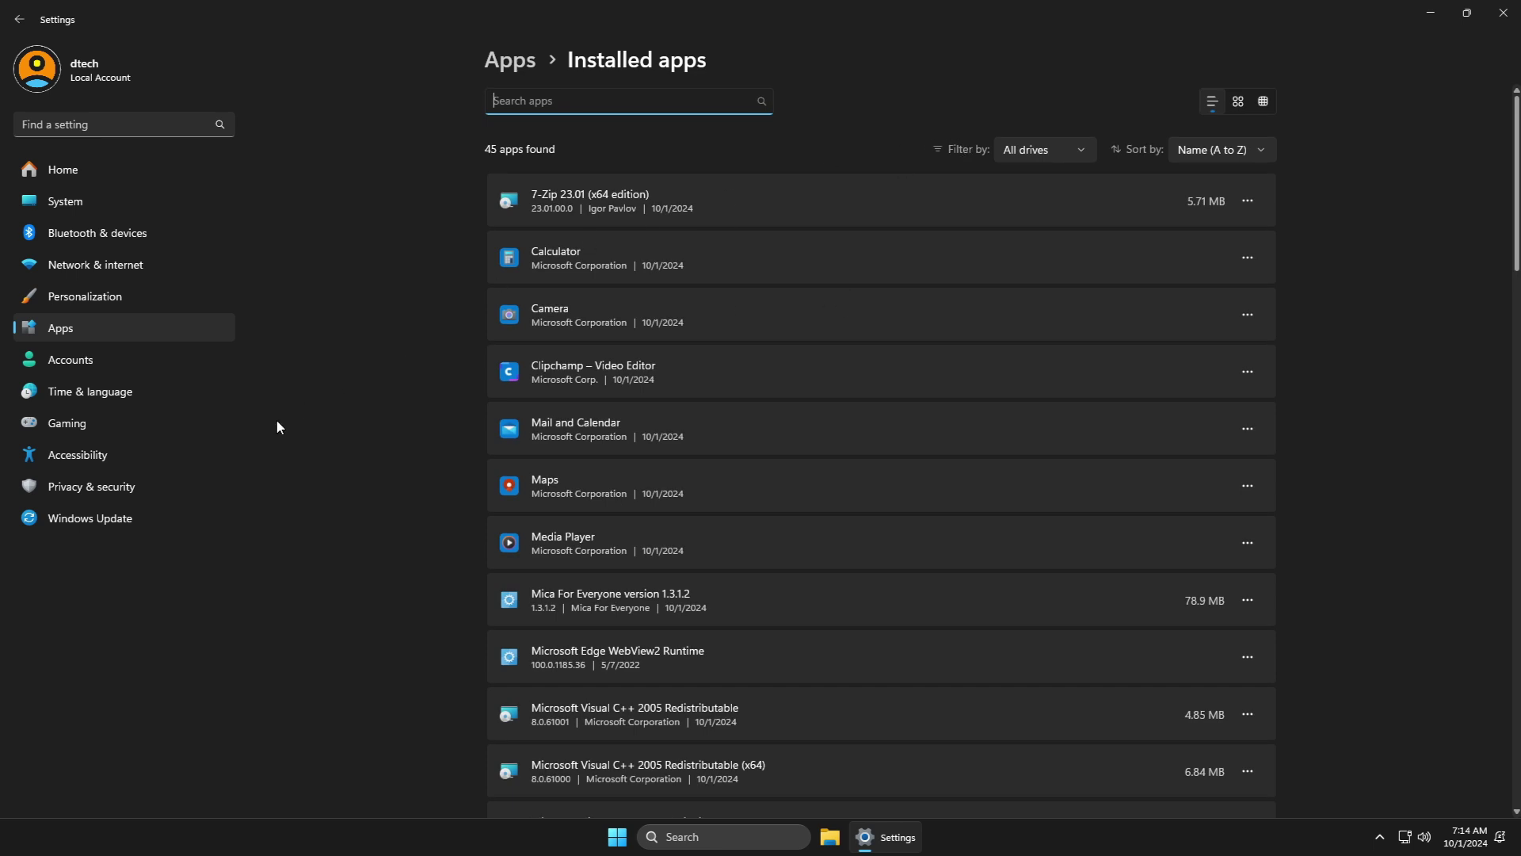
View the hidden system tray icons and check for updates on the Windows Update page.
{"action": "left_click", "coordinate": [1380, 833]}
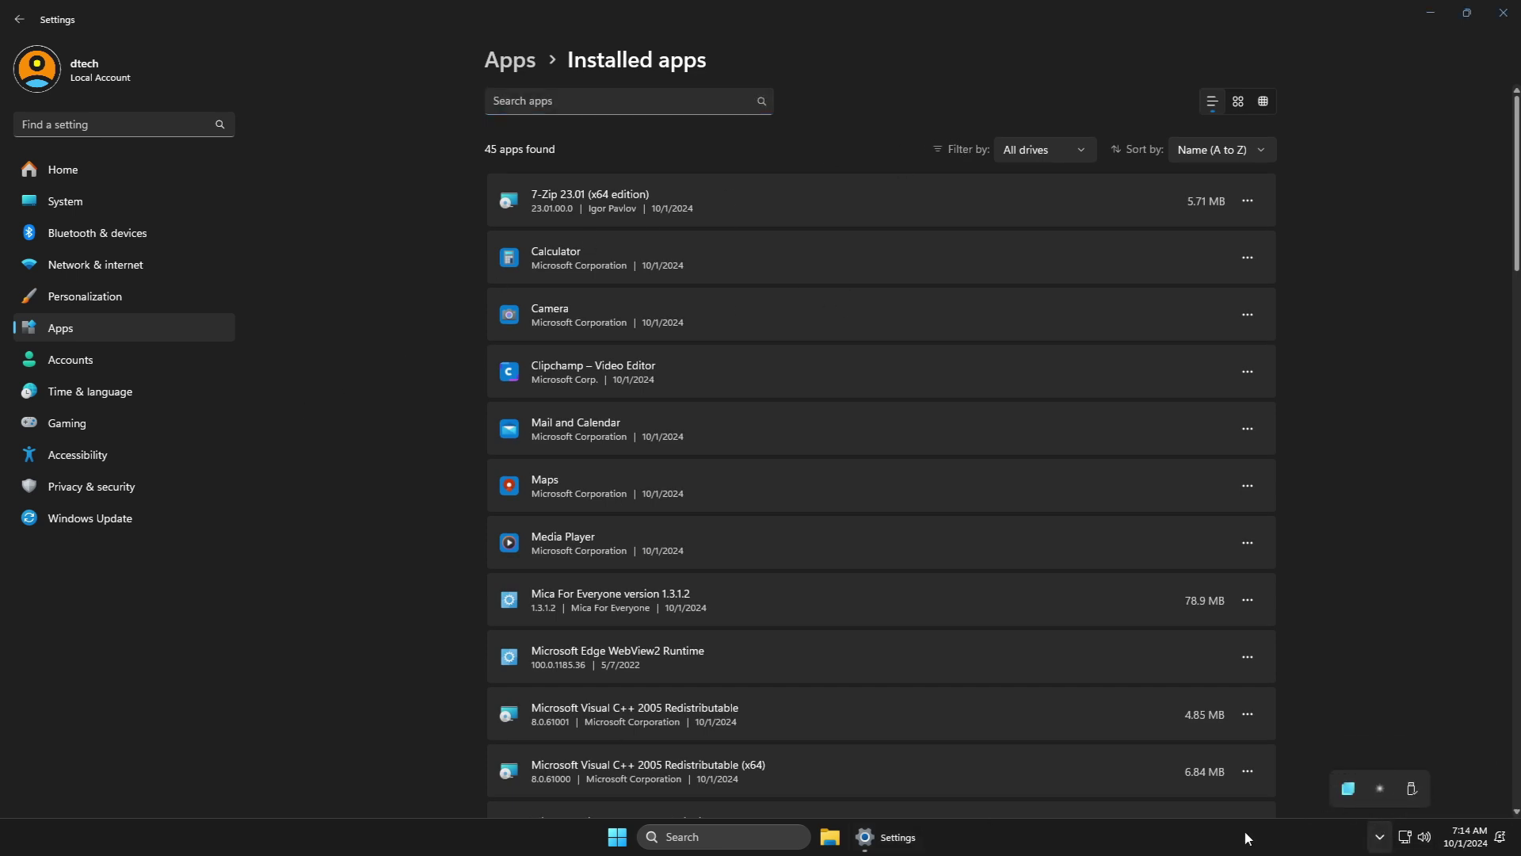
{"action": "left_click", "coordinate": [1158, 829]}
{"action": "left_click", "coordinate": [125, 519]}
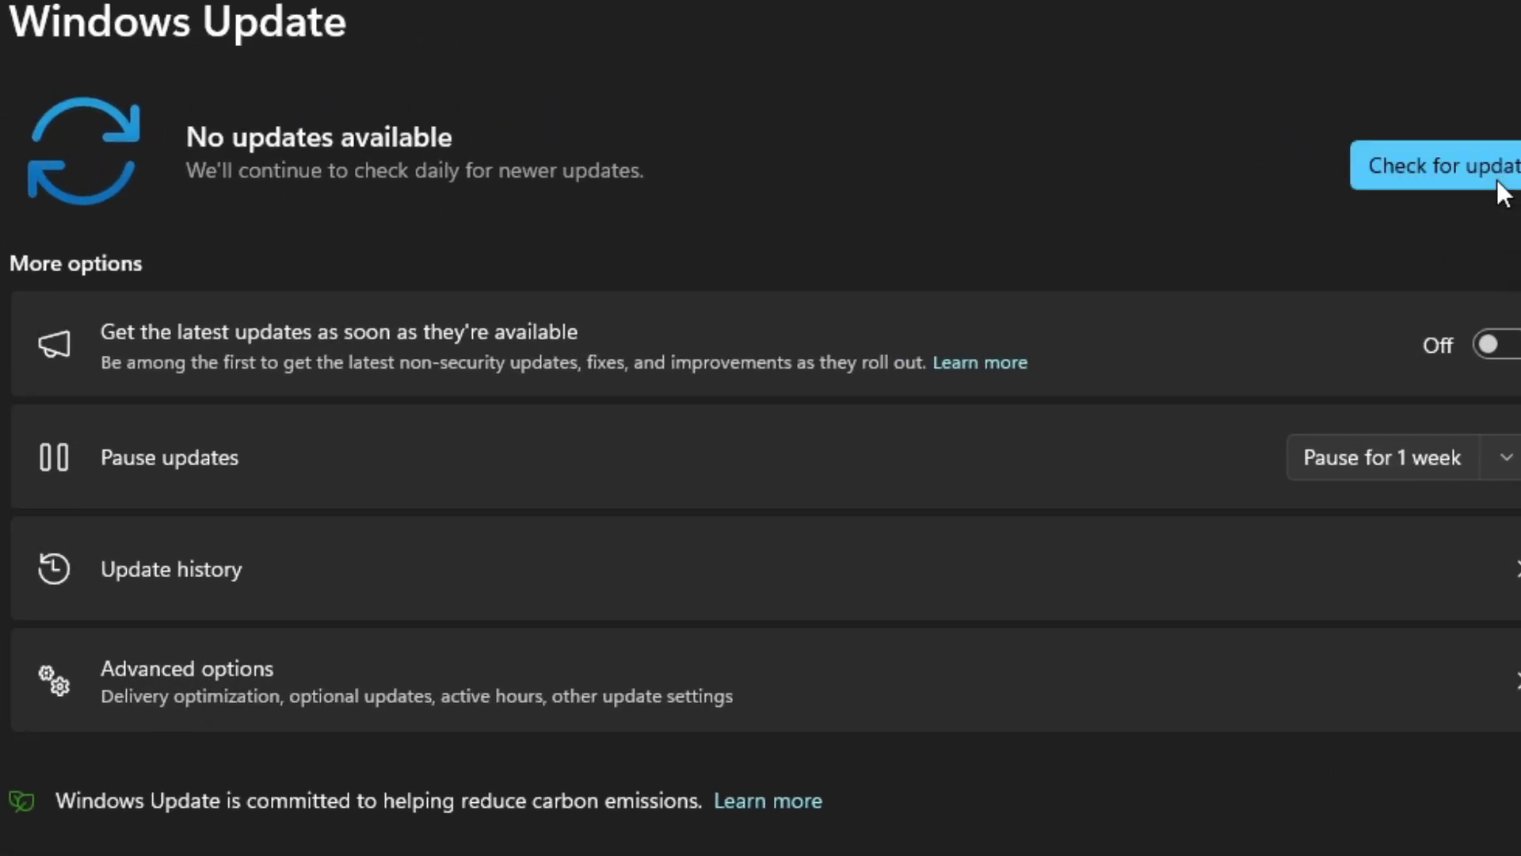
{"action": "left_click", "coordinate": [1496, 179]}
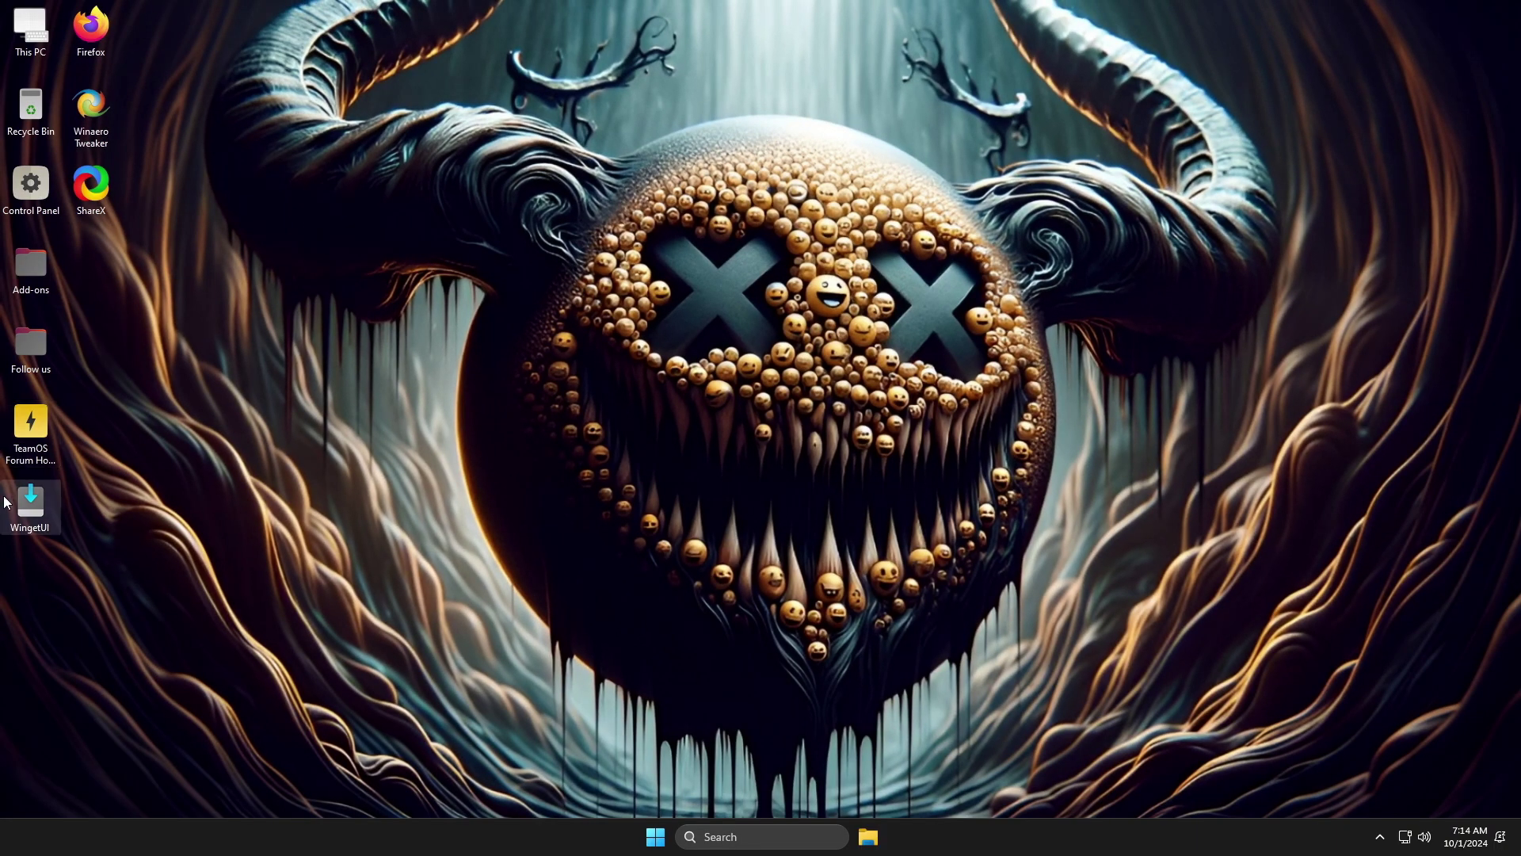
Launch WingetUI, acknowledge its UnigetUI renaming notice, and examine the Discover Packages filters and search modes before closing it.
{"action": "double_click", "coordinate": [22, 512]}
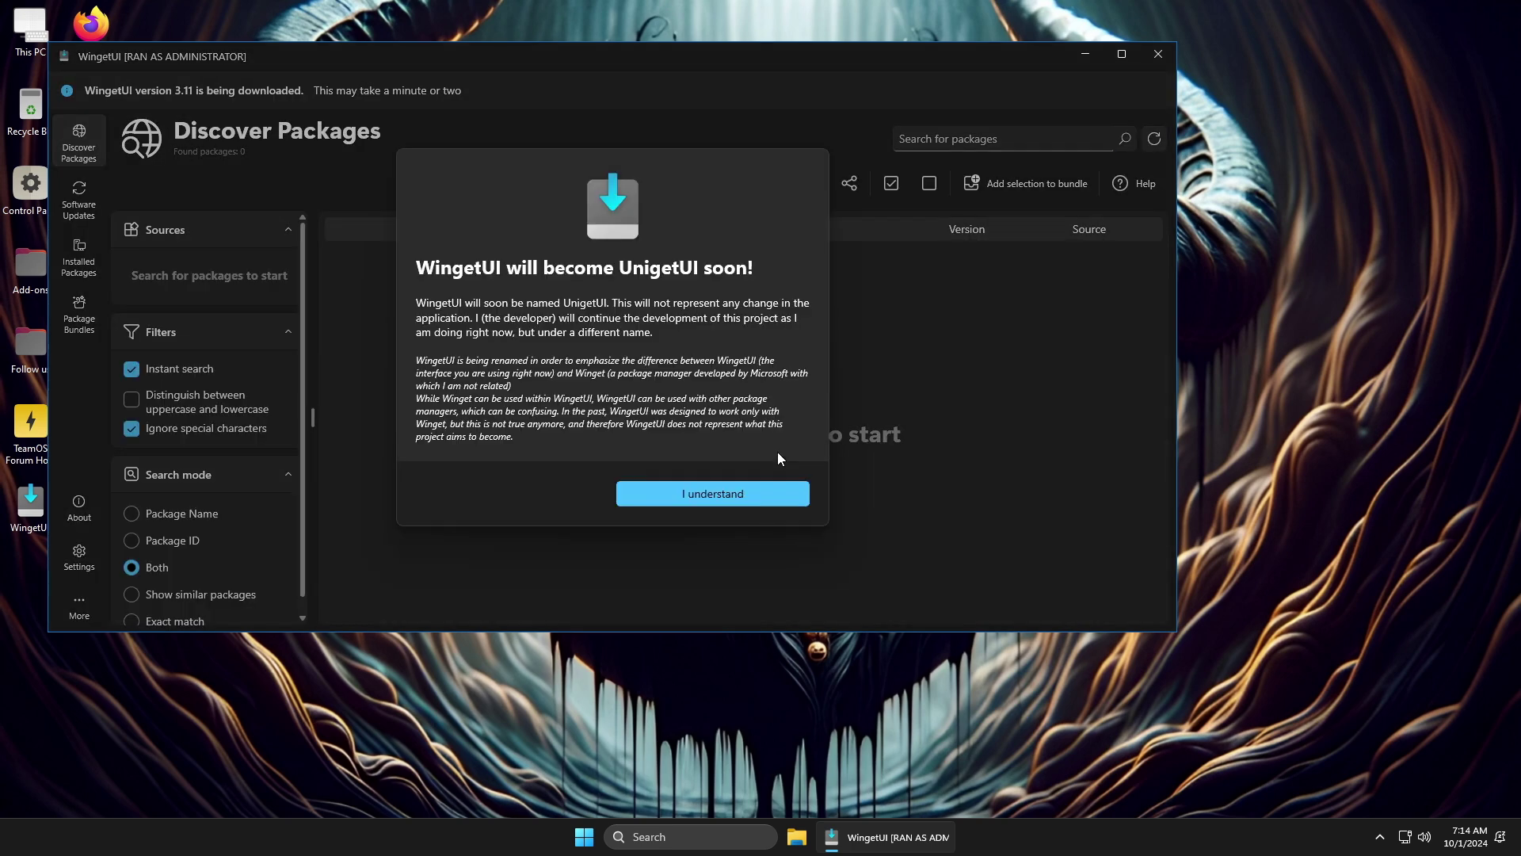
{"action": "left_click", "coordinate": [720, 501]}
{"action": "left_click", "coordinate": [733, 409]}
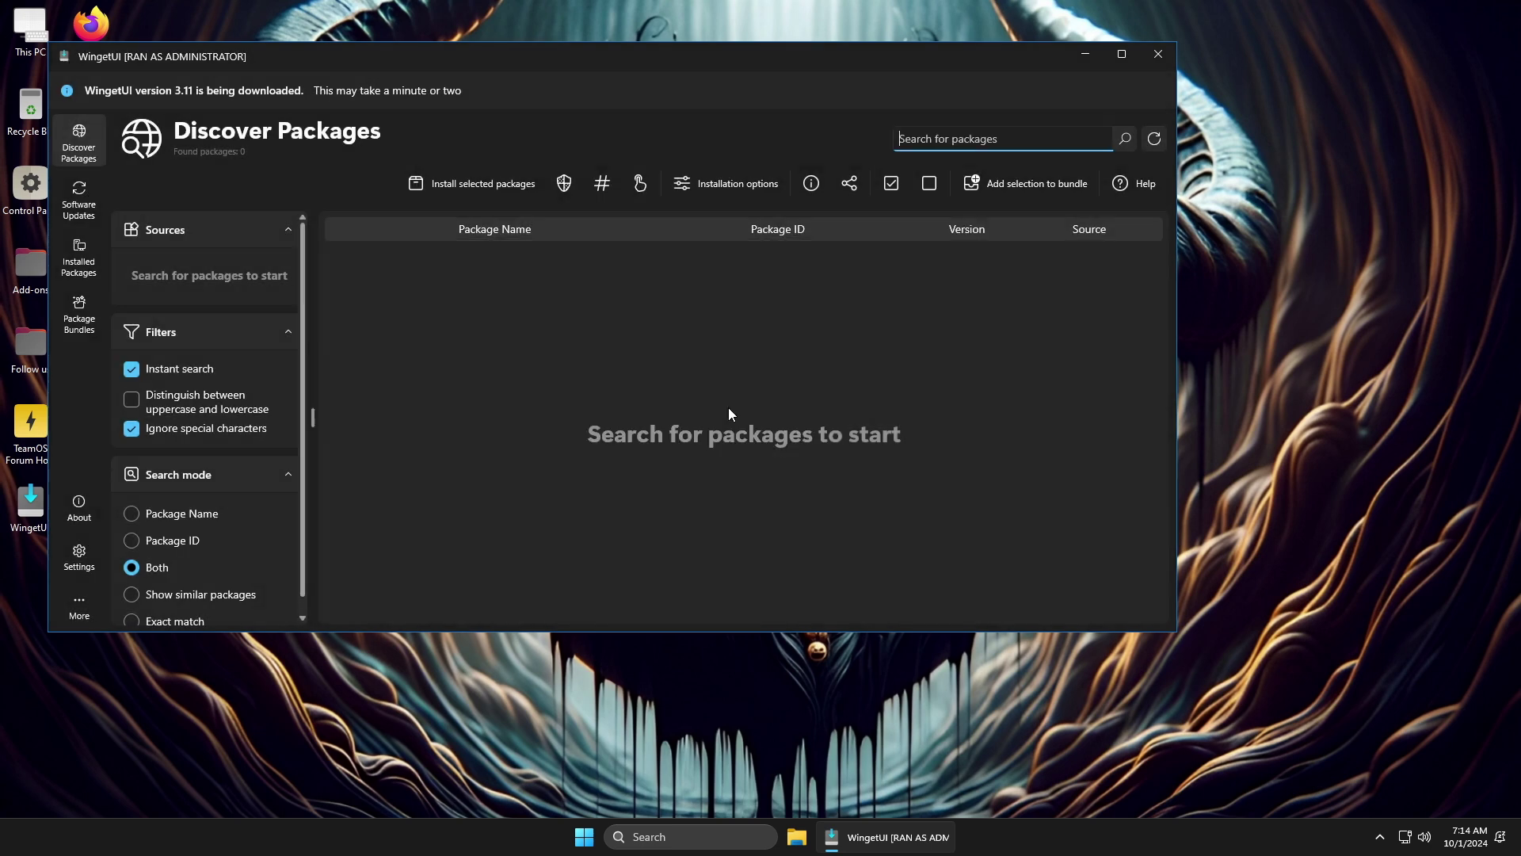
{"action": "scroll", "coordinate": [255, 474], "scroll_direction": "down", "scroll_amount": 1}
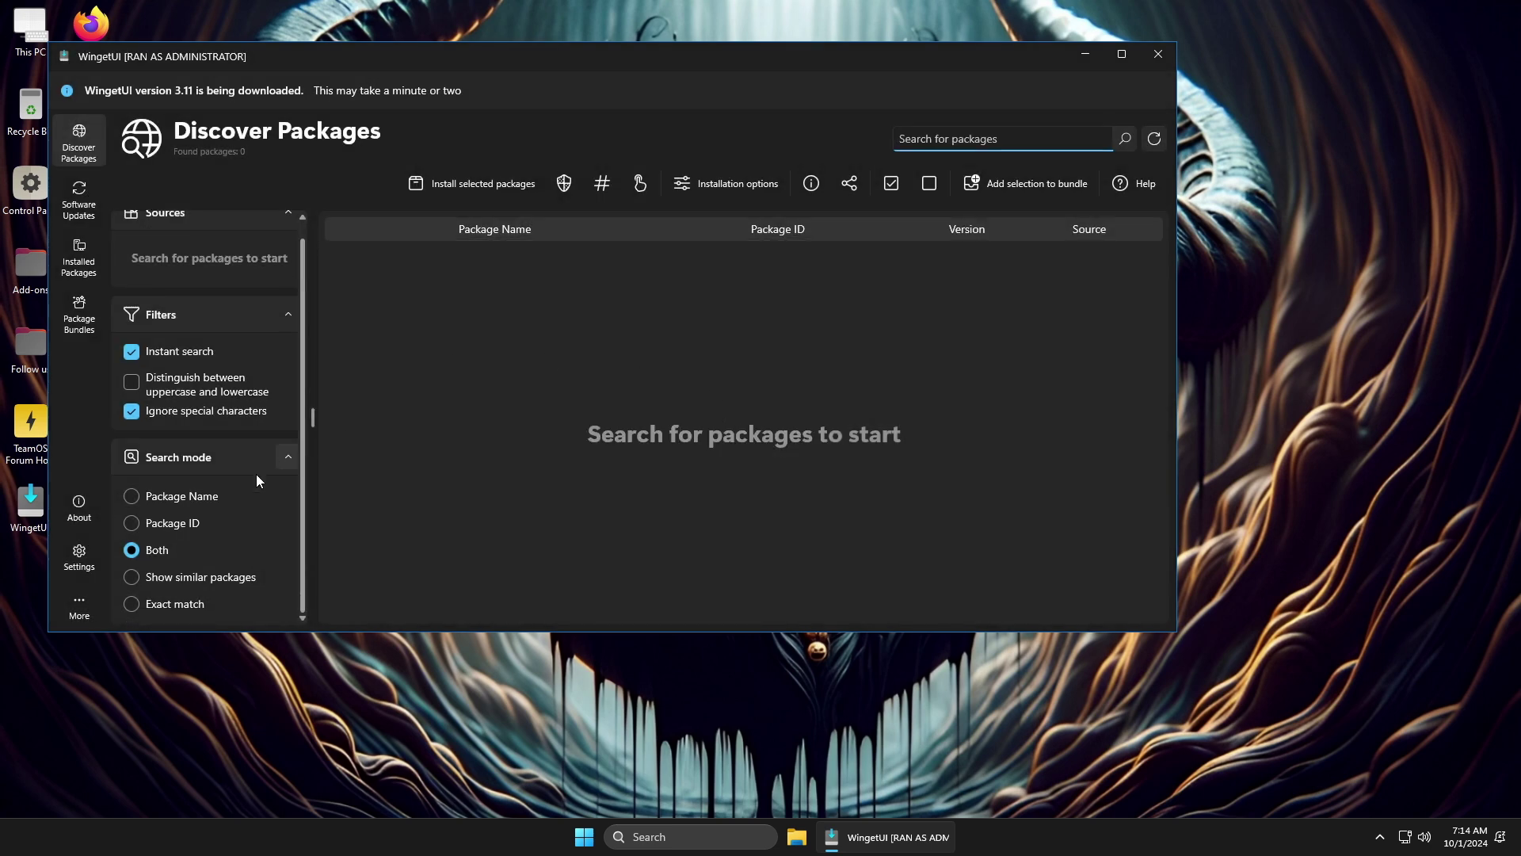
{"action": "scroll", "coordinate": [259, 237], "scroll_direction": "up", "scroll_amount": 1}
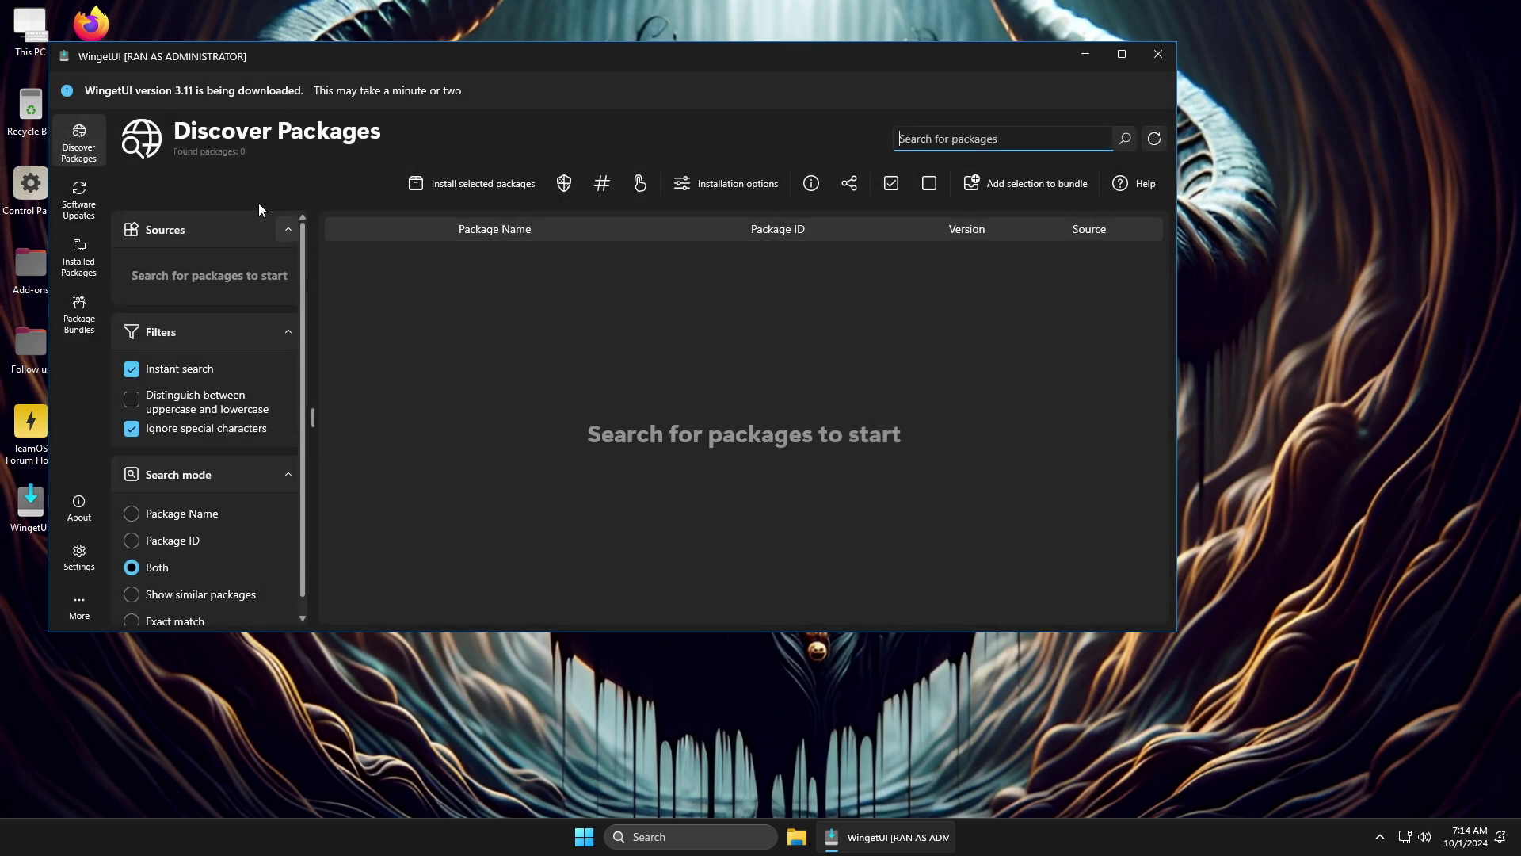
{"action": "left_click", "coordinate": [1159, 53]}
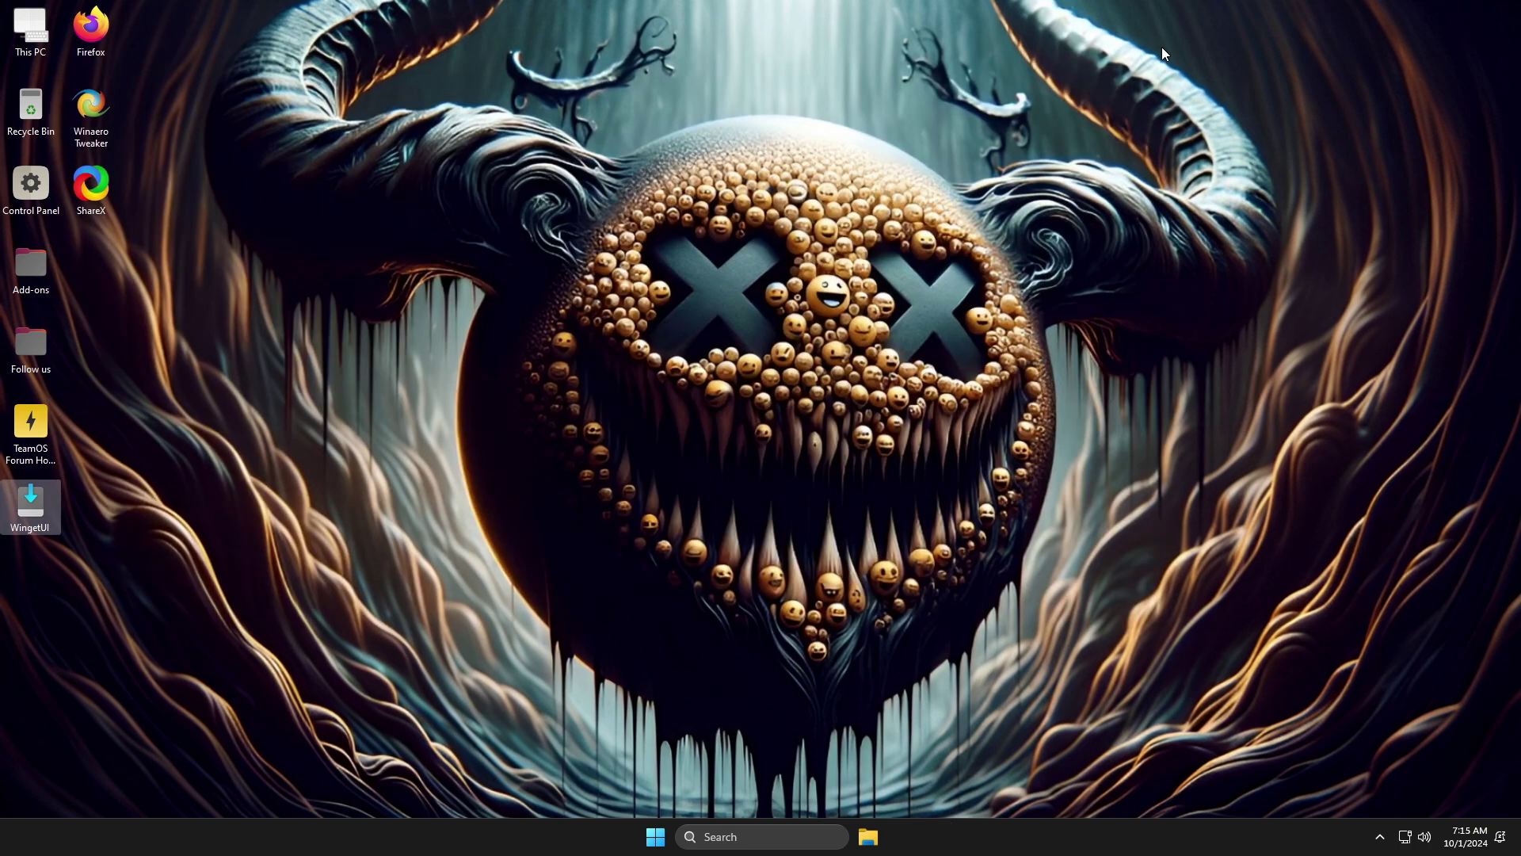
Examine the contents of the desktop's Add-ons folder and close it.
{"action": "double_click", "coordinate": [30, 269]}
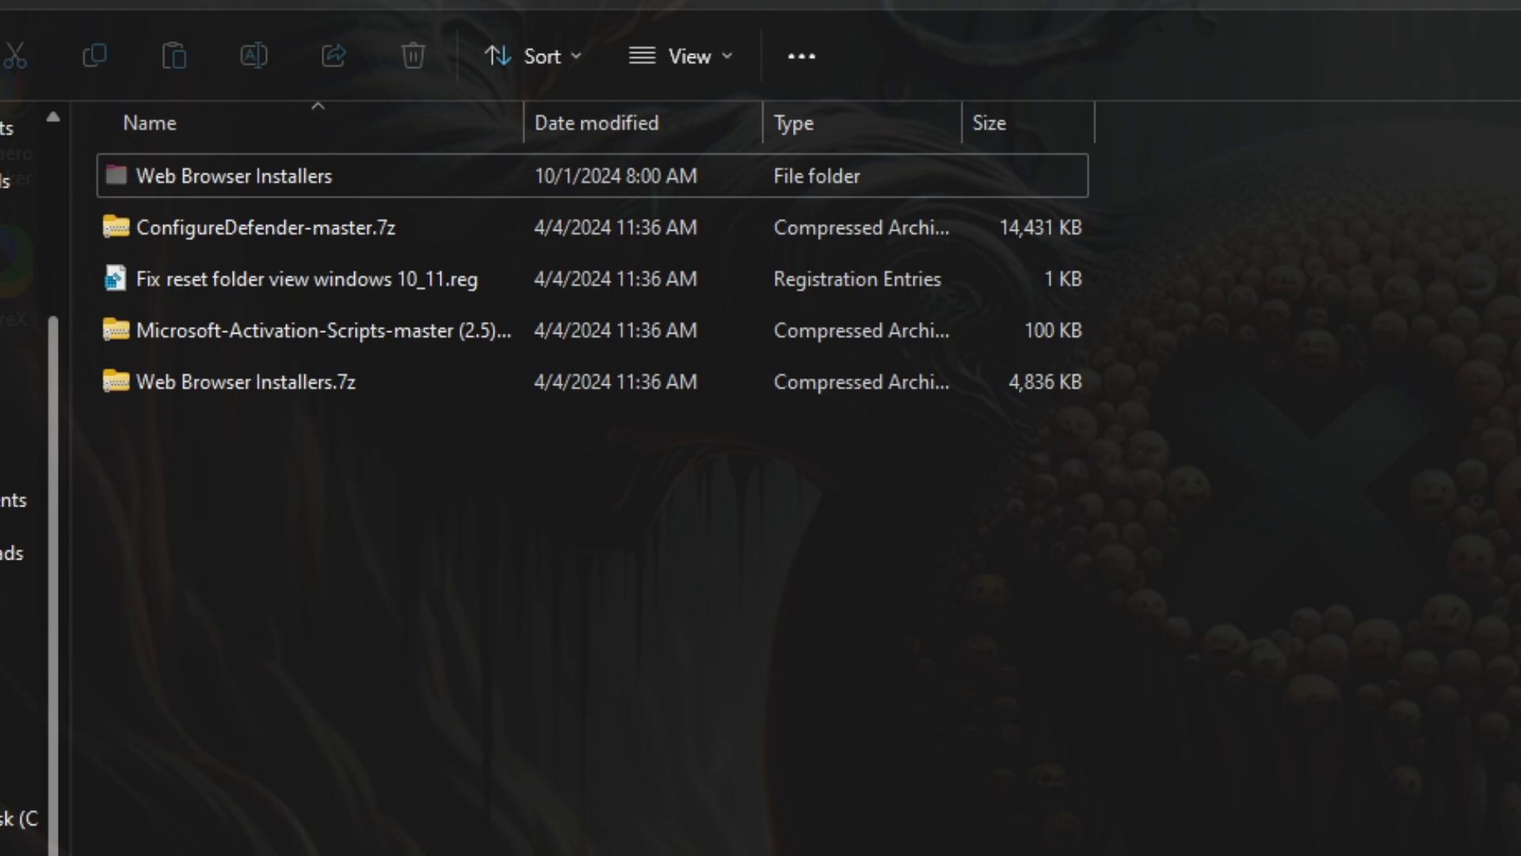
{"action": "left_click", "coordinate": [1475, 16]}
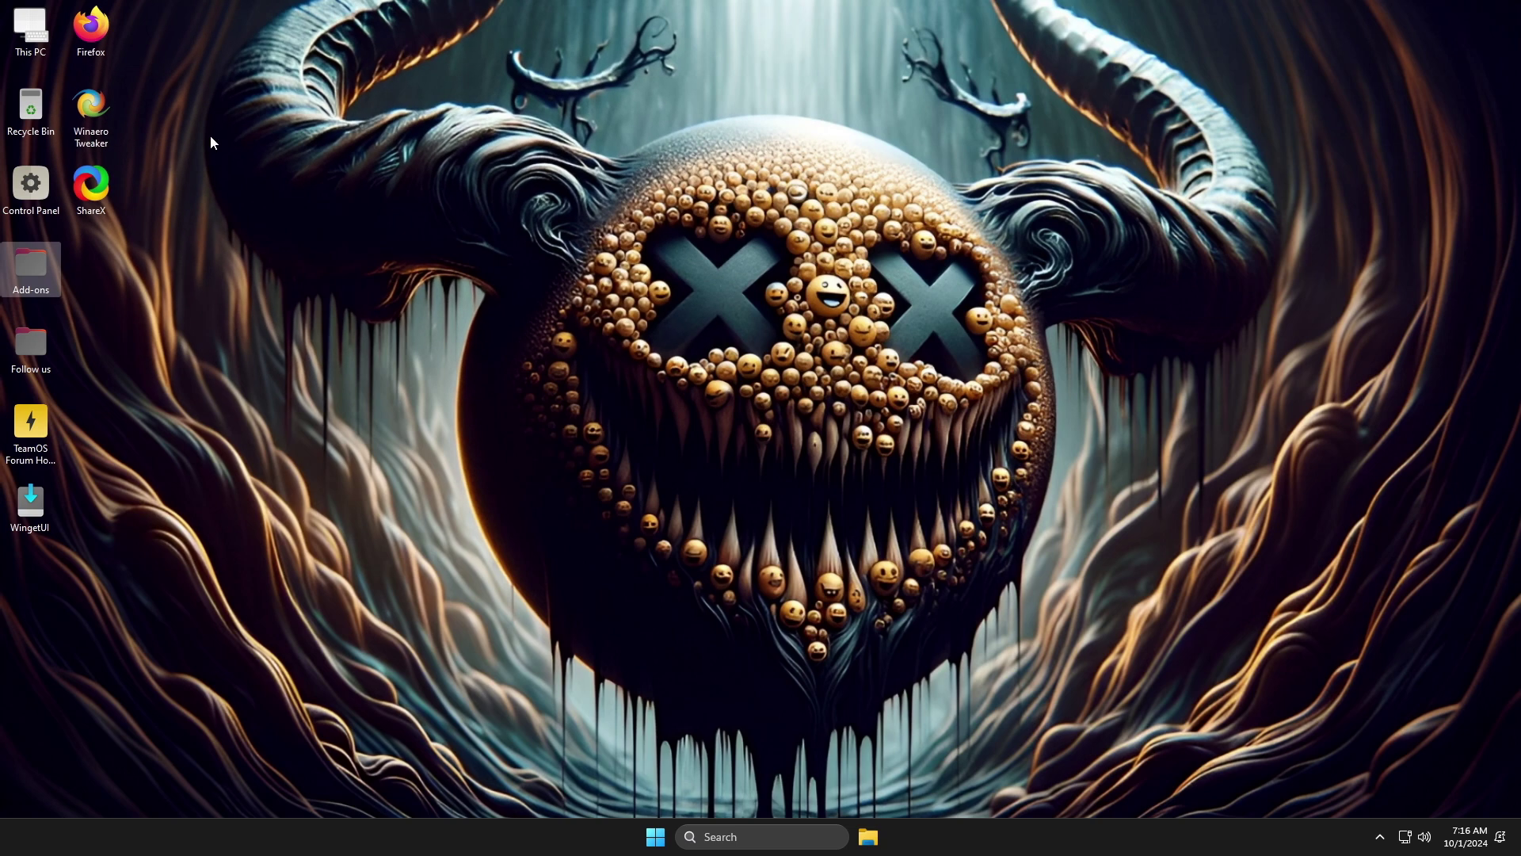
Launch Firefox, load YouTube from the new tab's shortcuts, and close the Firefox update tab.
{"action": "double_click", "coordinate": [103, 34]}
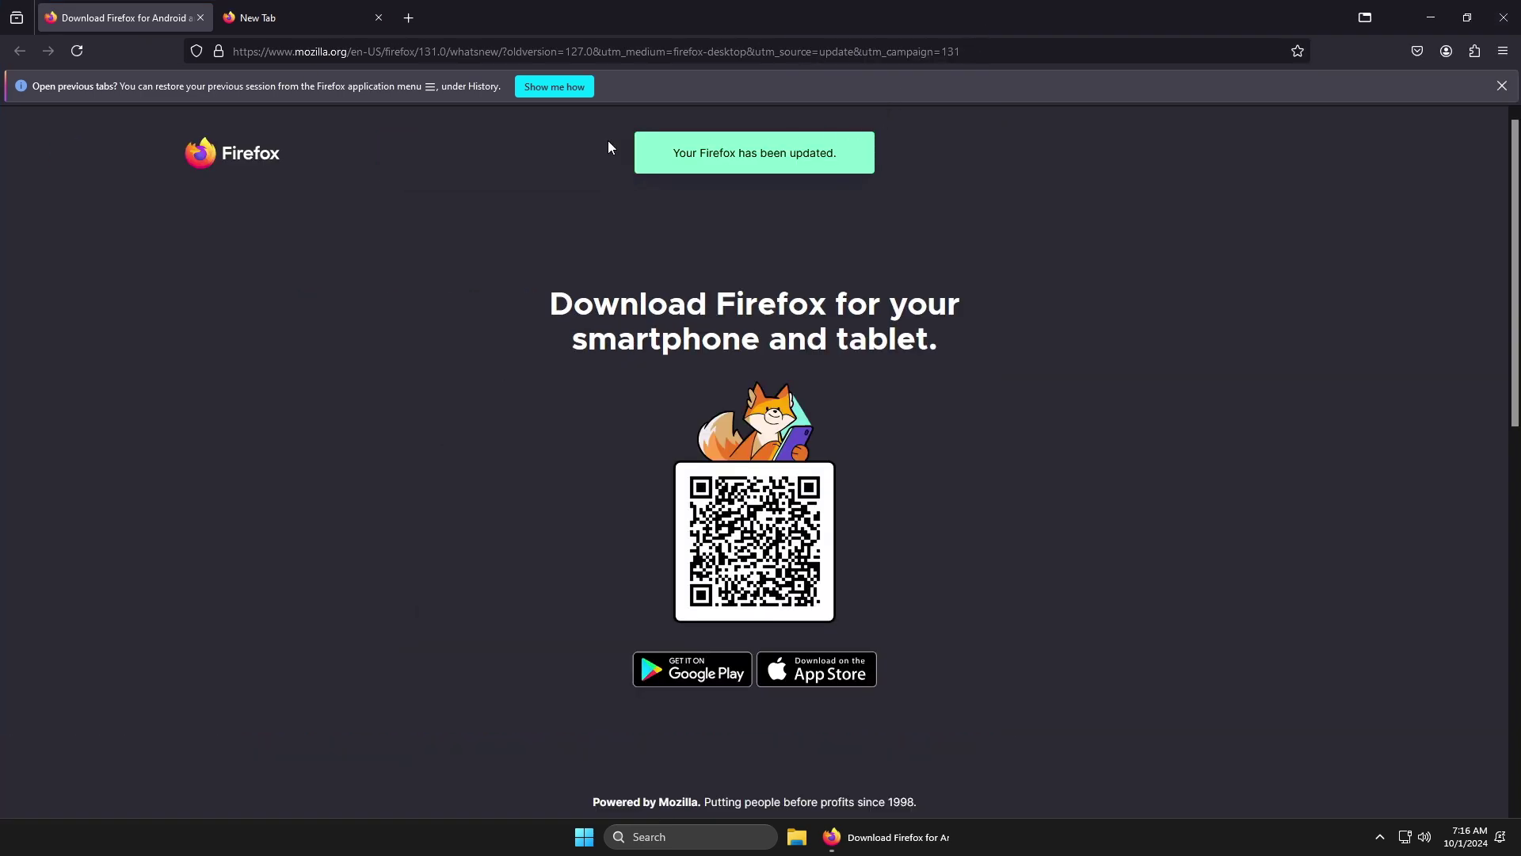
{"action": "left_click", "coordinate": [326, 24]}
{"action": "left_click", "coordinate": [617, 555]}
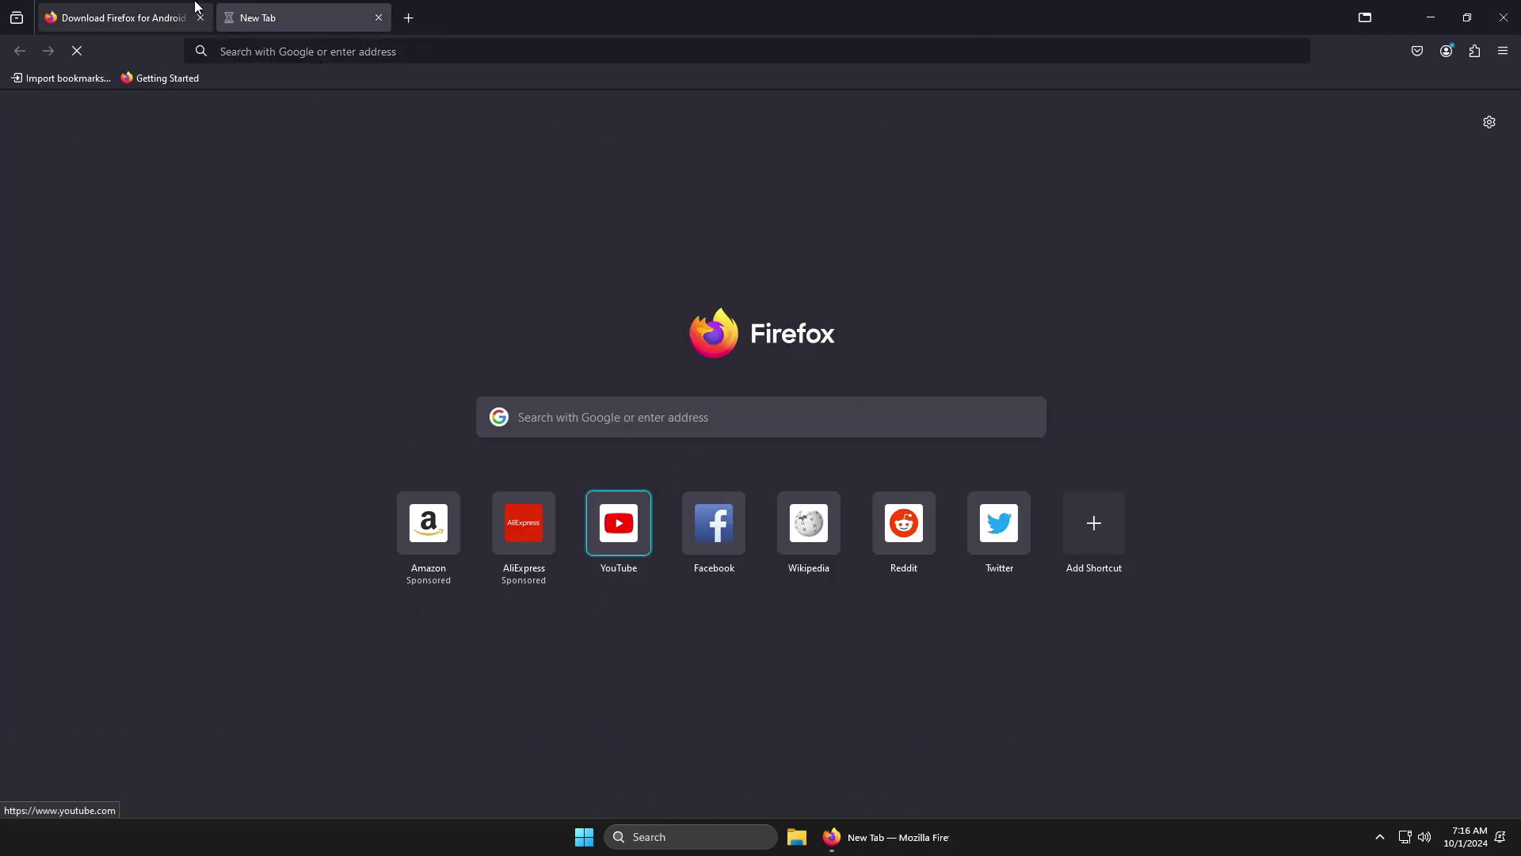
{"action": "left_click", "coordinate": [201, 17]}
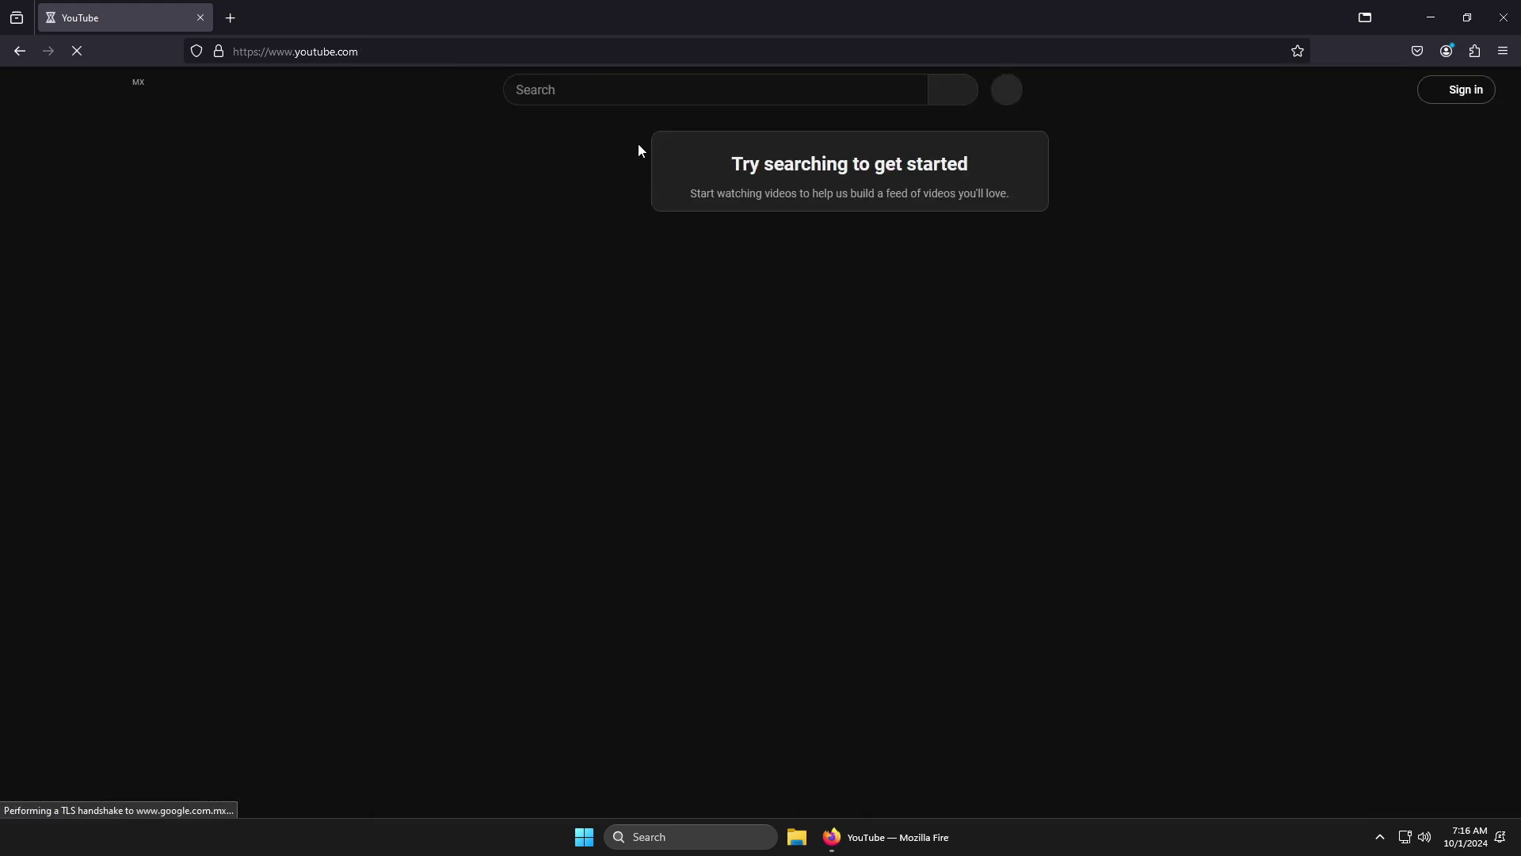
Search YouTube for "dtech usb english" and look through the D-TECH USB | SYSTEMS channel's home page.
{"action": "left_click", "coordinate": [557, 95]}
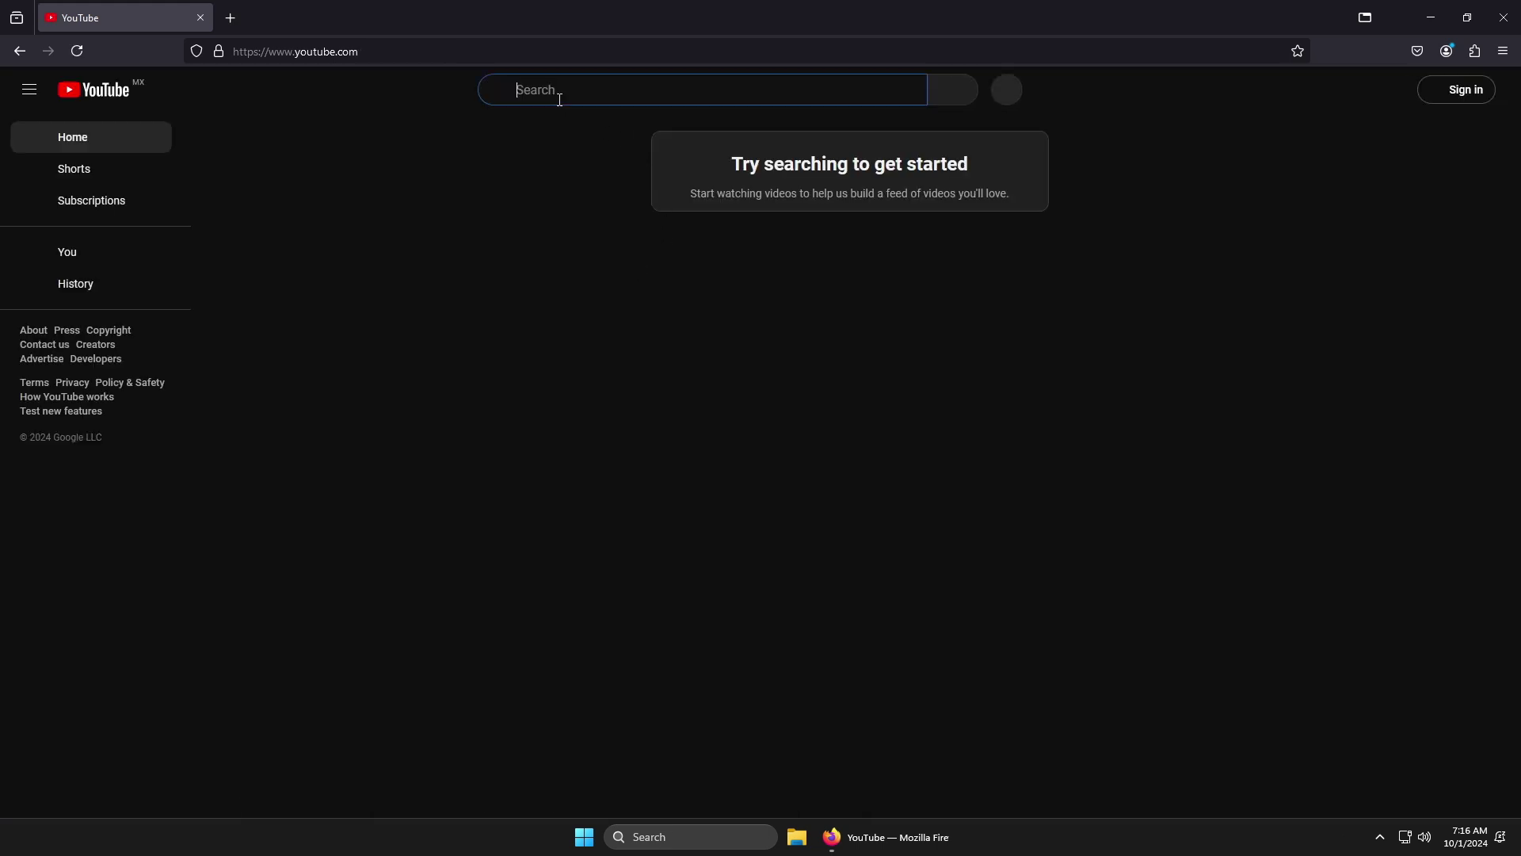
{"action": "type", "text": "dtech usb english"}
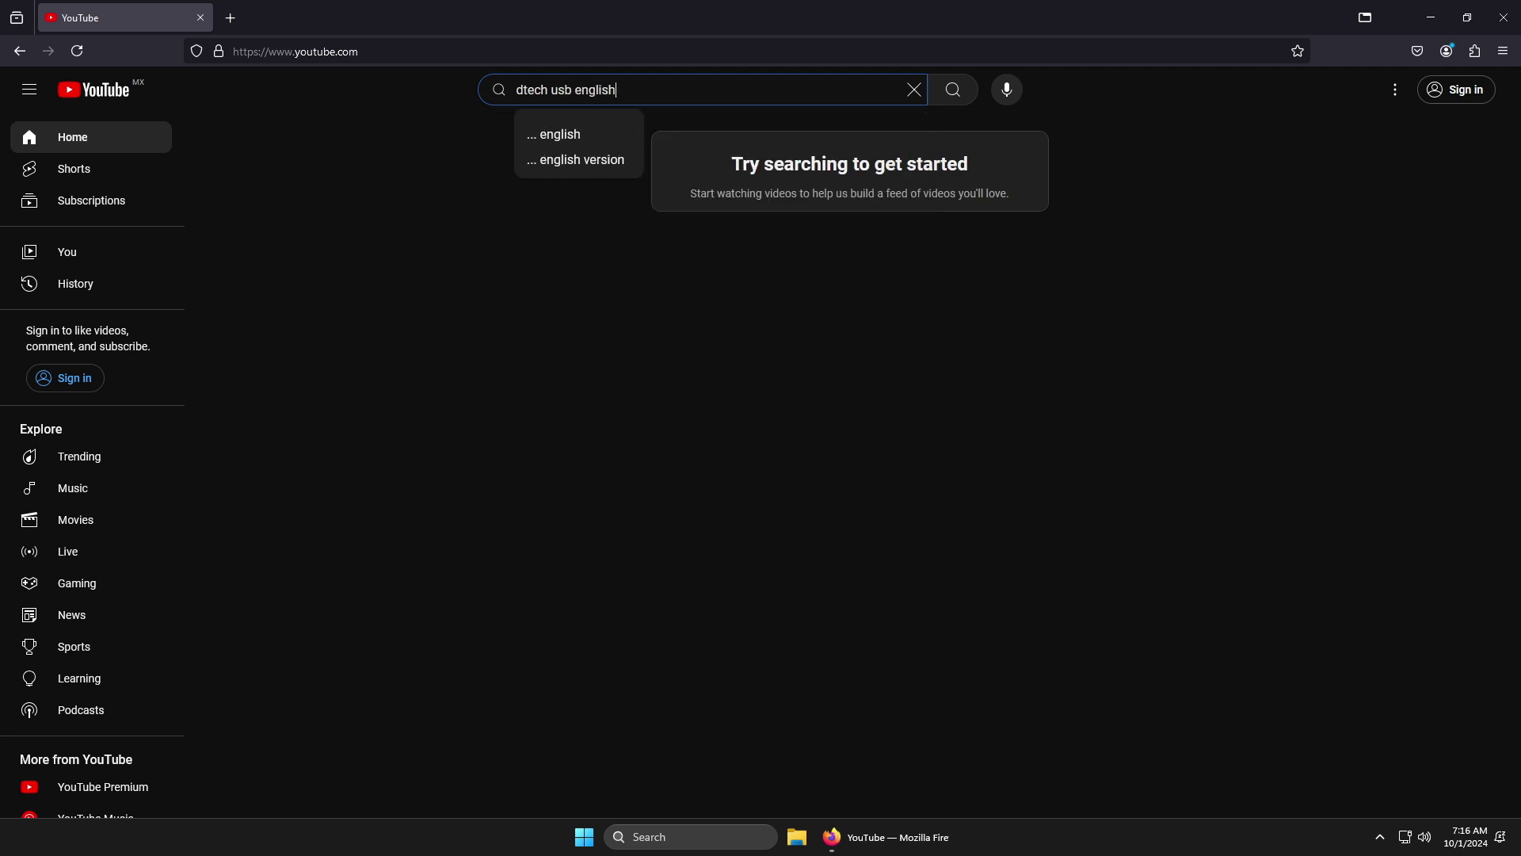
{"action": "key", "text": "Return"}
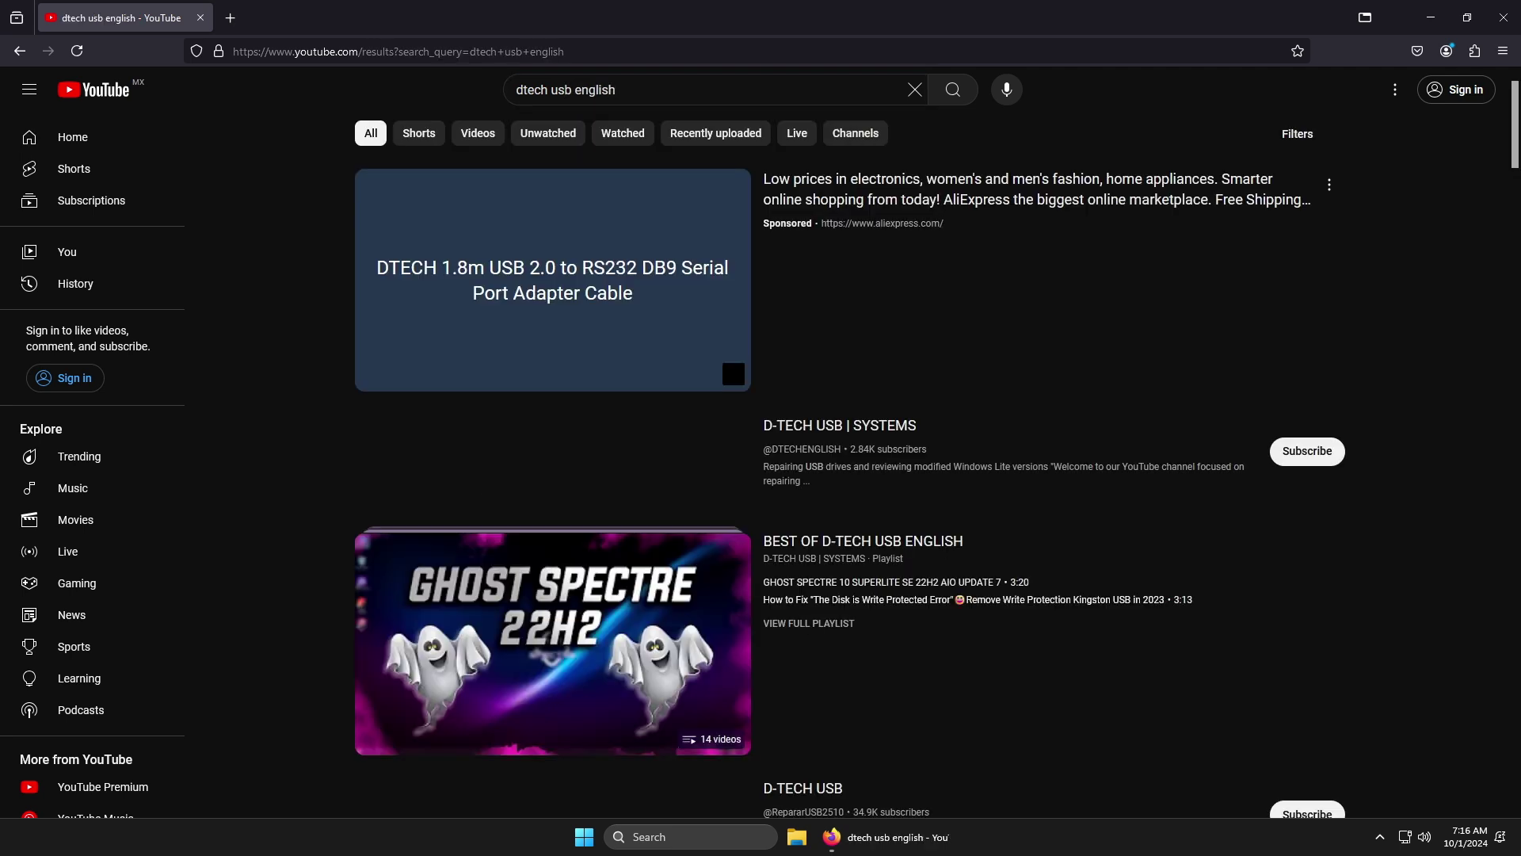
{"action": "left_click", "coordinate": [850, 430]}
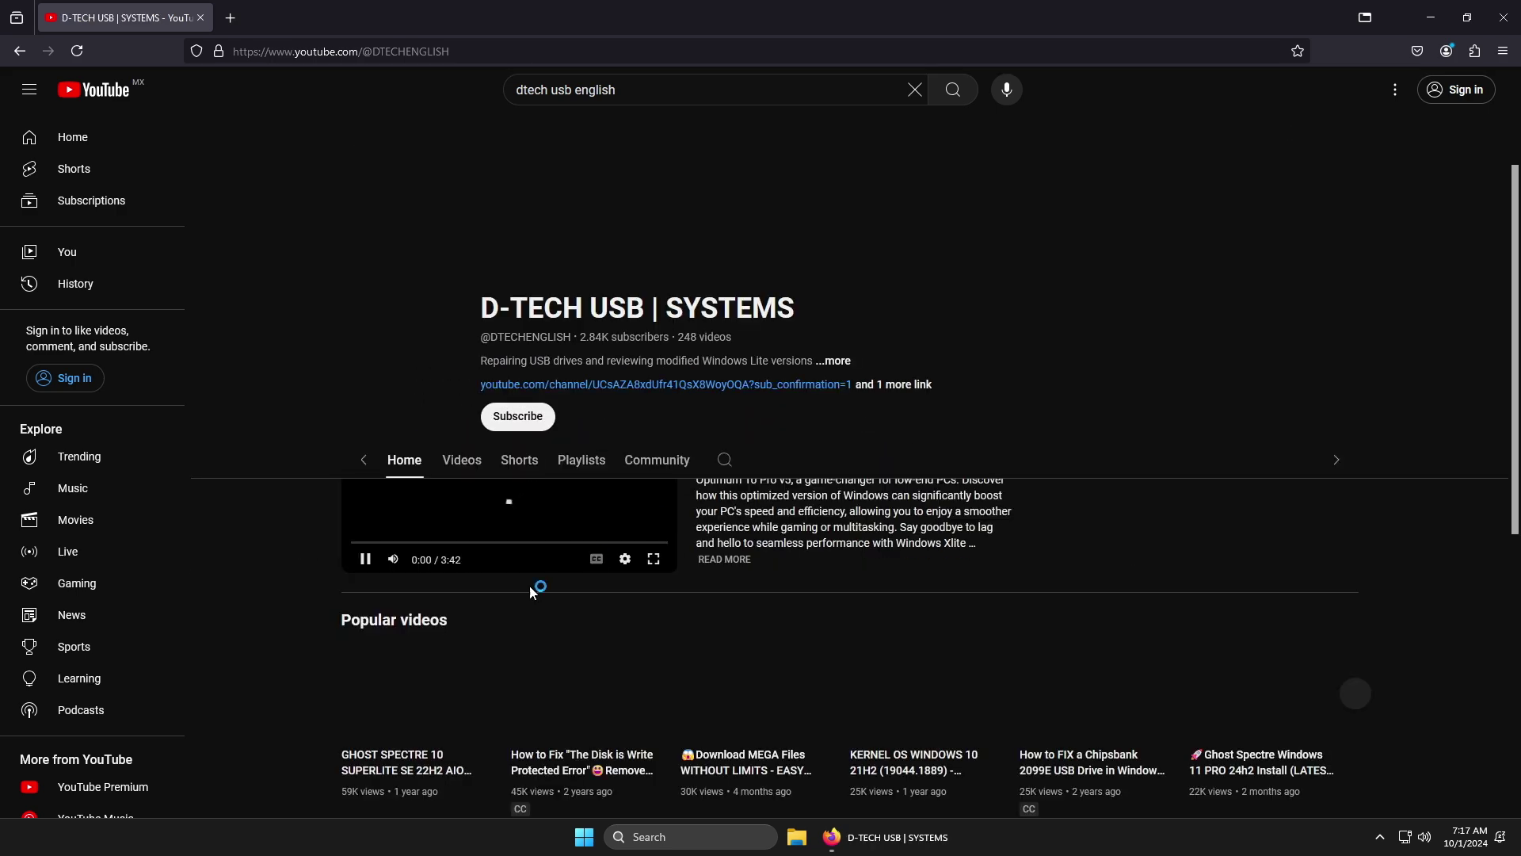
{"action": "scroll", "coordinate": [444, 570], "scroll_direction": "down", "scroll_amount": 3}
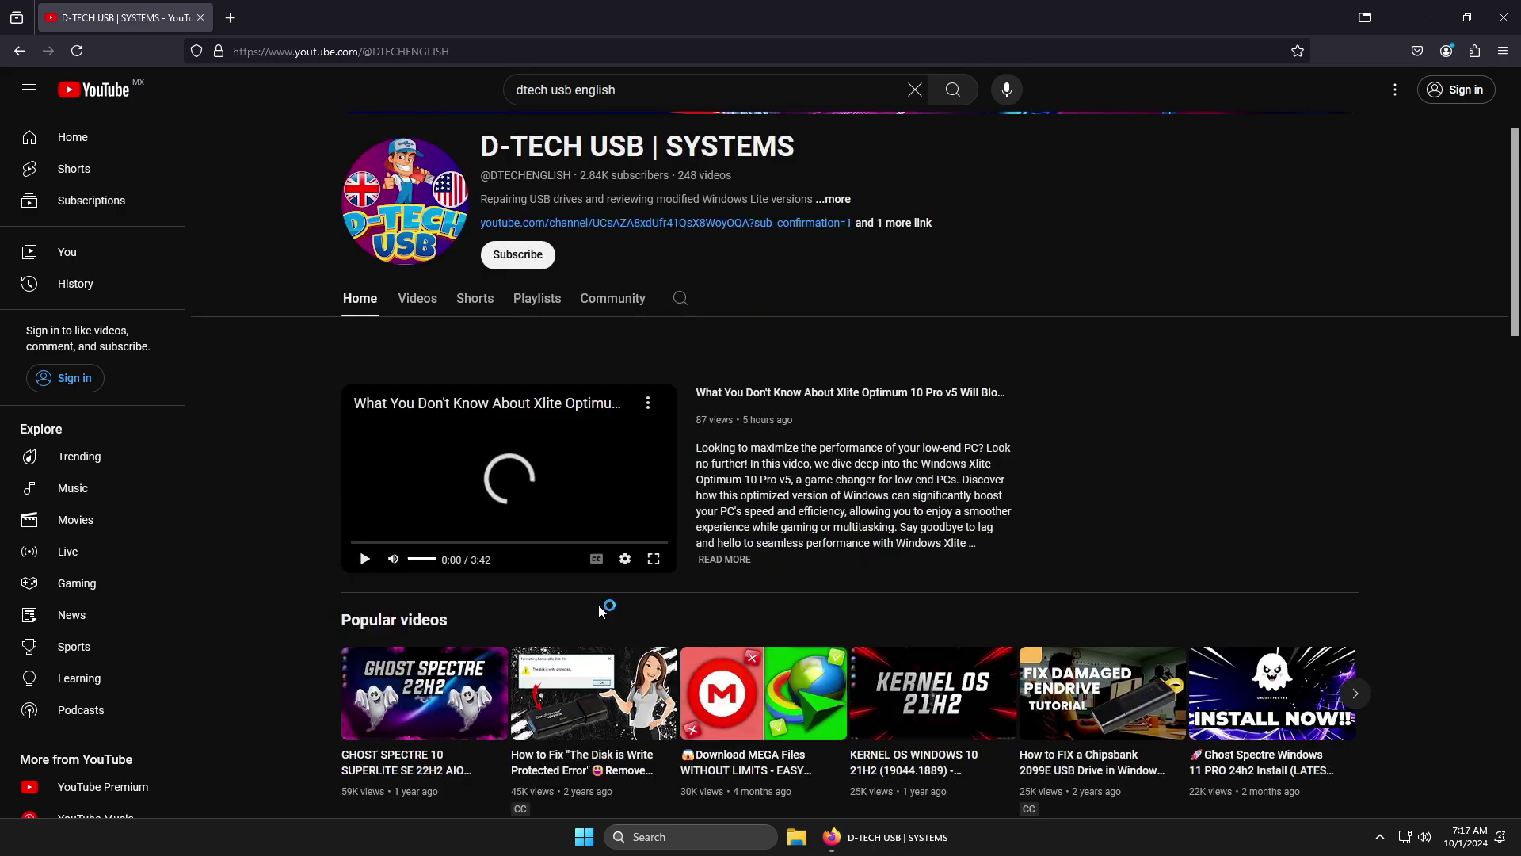
{"action": "scroll", "coordinate": [786, 617], "scroll_direction": "down", "scroll_amount": 10}
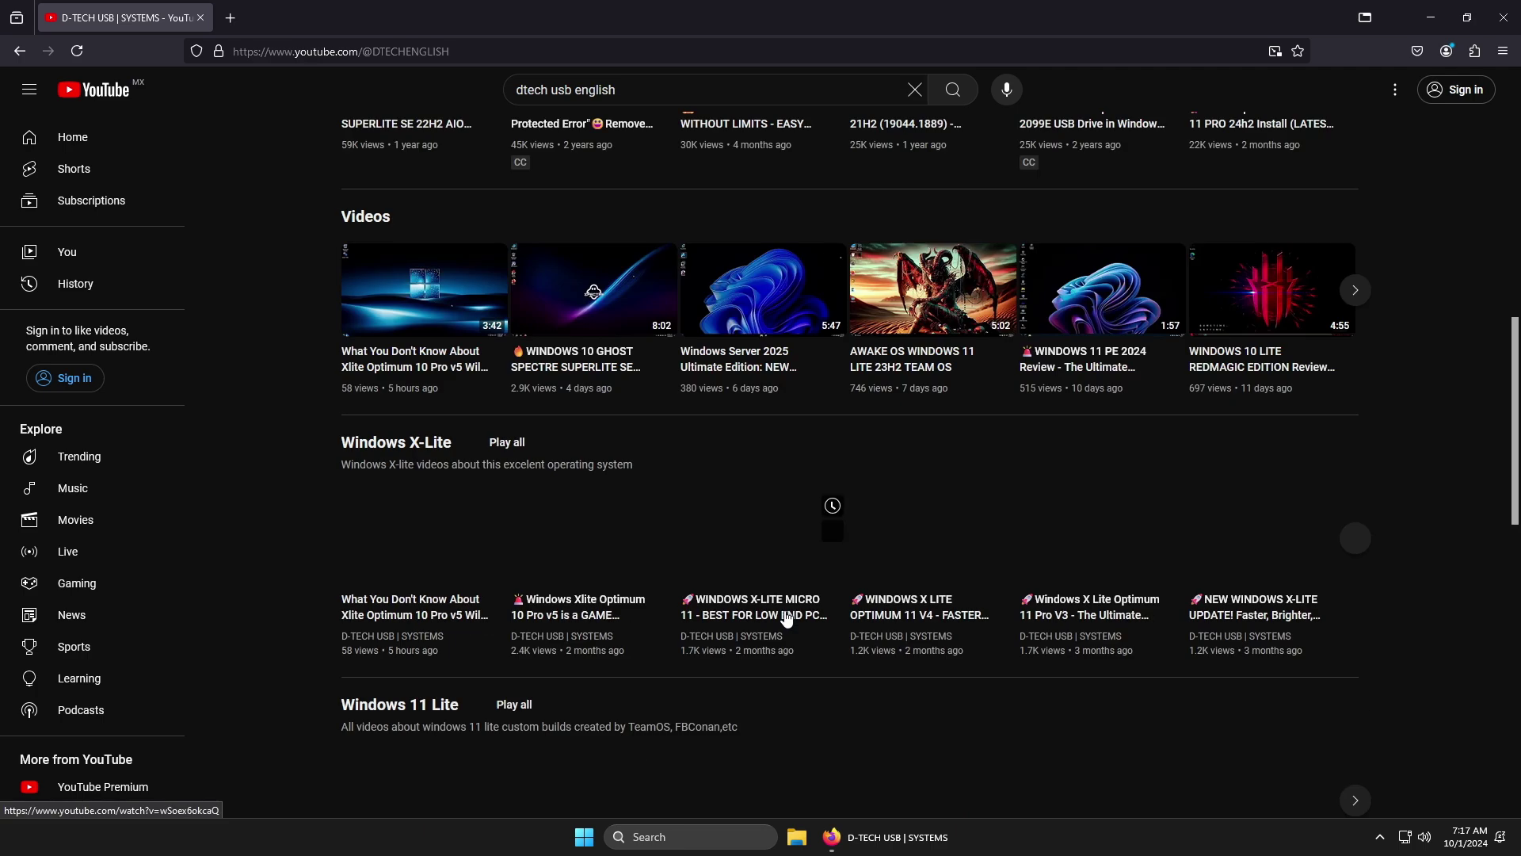
{"action": "scroll", "coordinate": [787, 620], "scroll_direction": "up", "scroll_amount": 5}
{"action": "scroll", "coordinate": [786, 618], "scroll_direction": "up", "scroll_amount": 6}
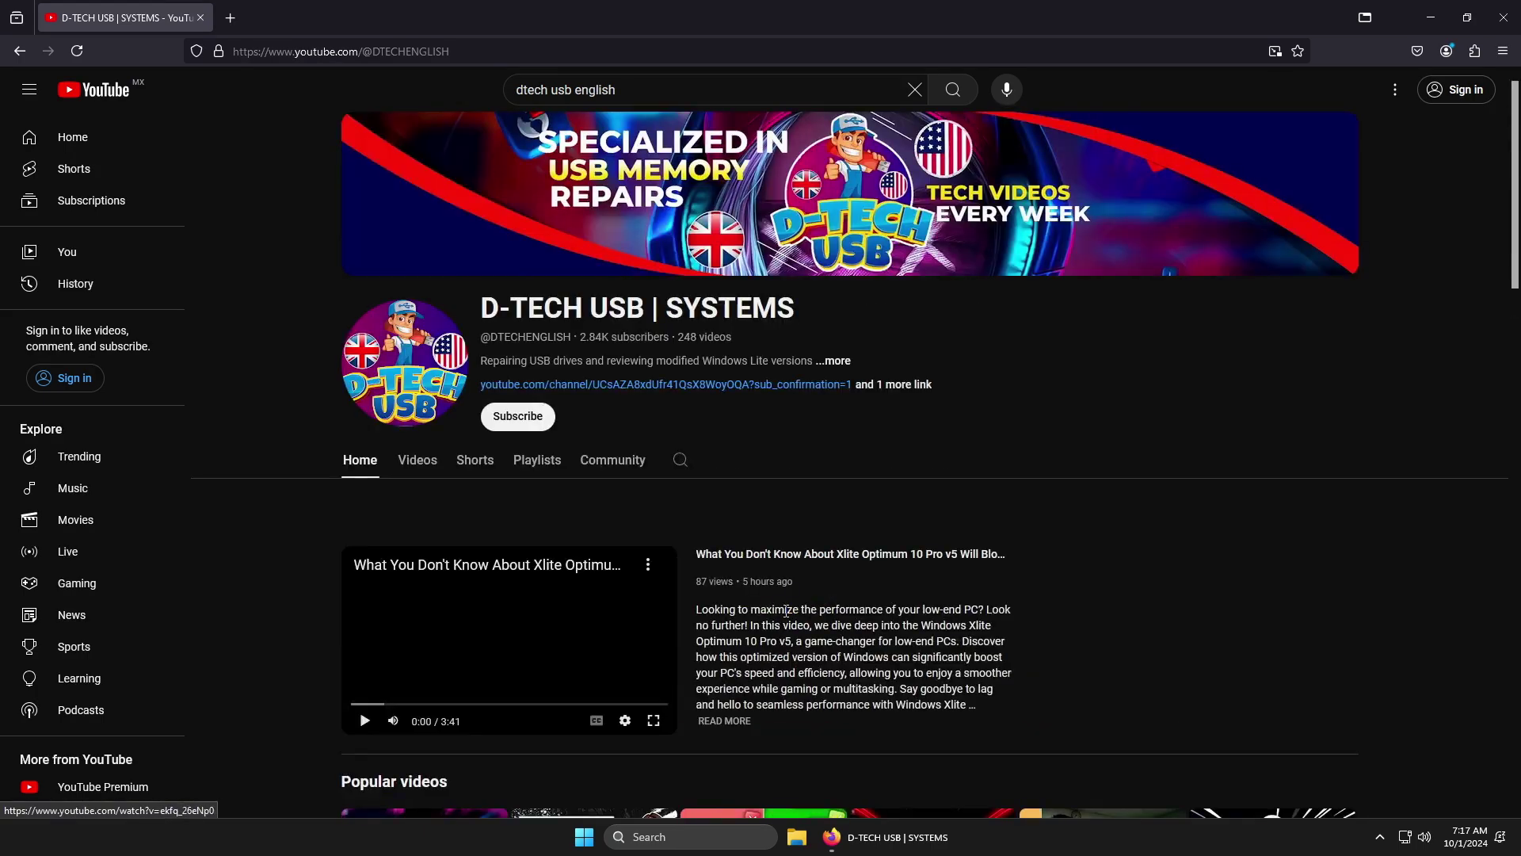
Search Google for "pexels" in a new tab and open the Pexels stock photo site.
{"action": "left_click", "coordinate": [232, 17]}
{"action": "type", "text": "pexe"}
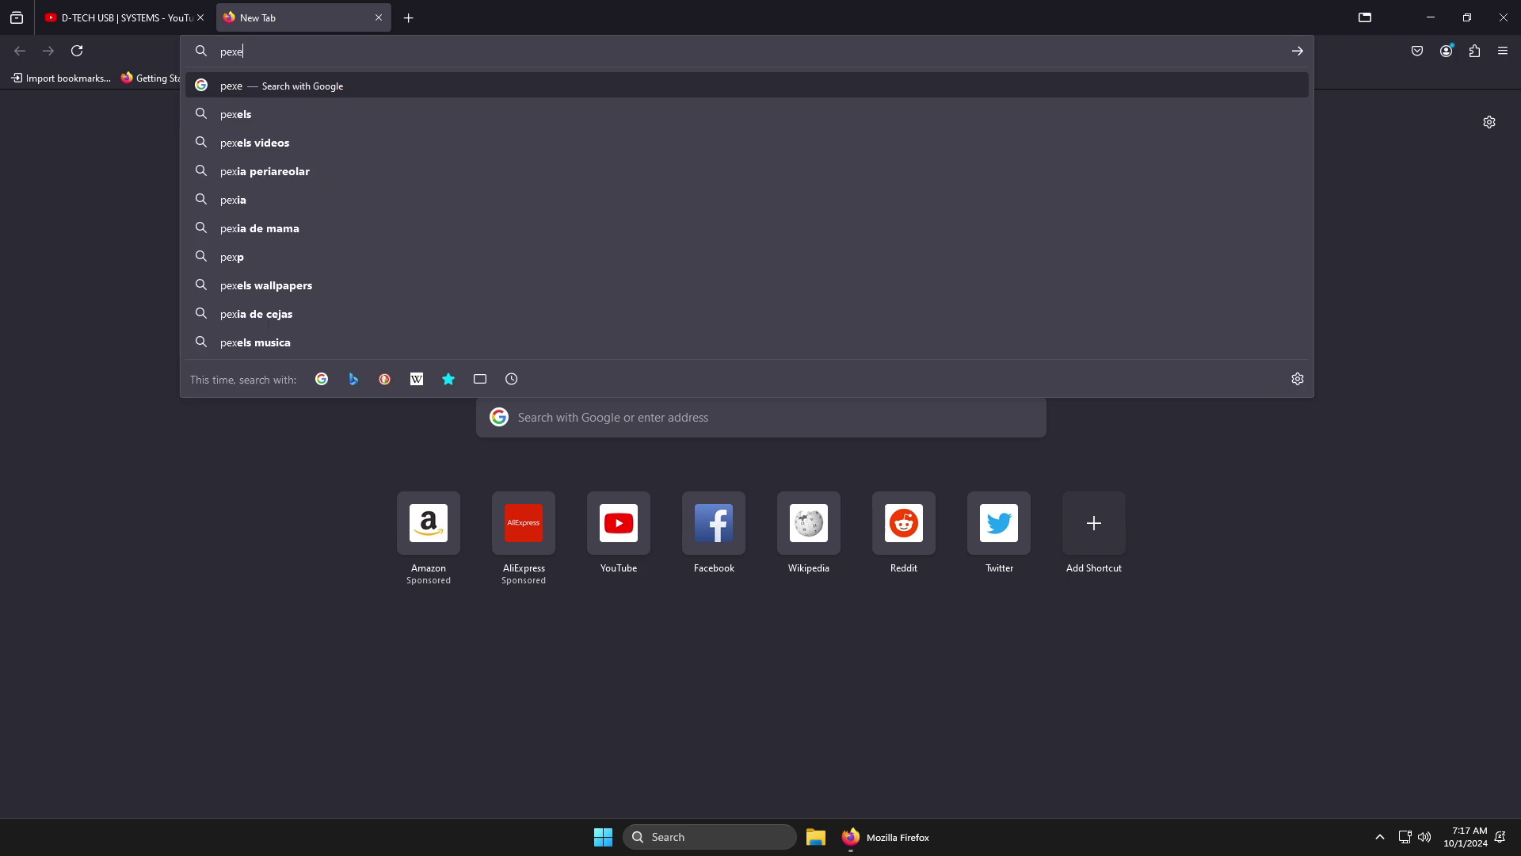
{"action": "type", "text": "ls"}
{"action": "key", "text": "Return"}
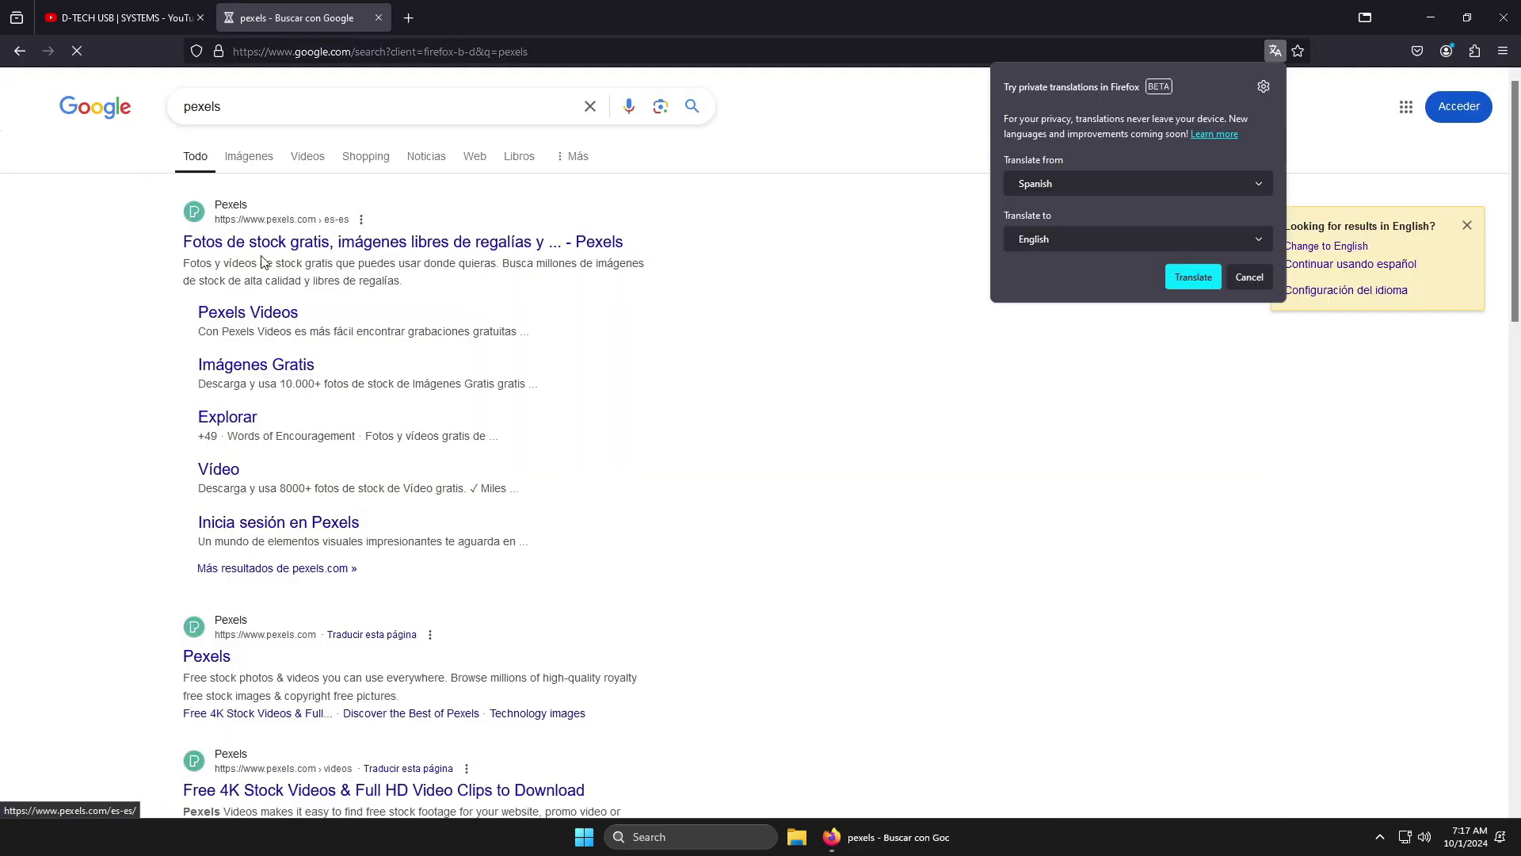
{"action": "left_click", "coordinate": [278, 244]}
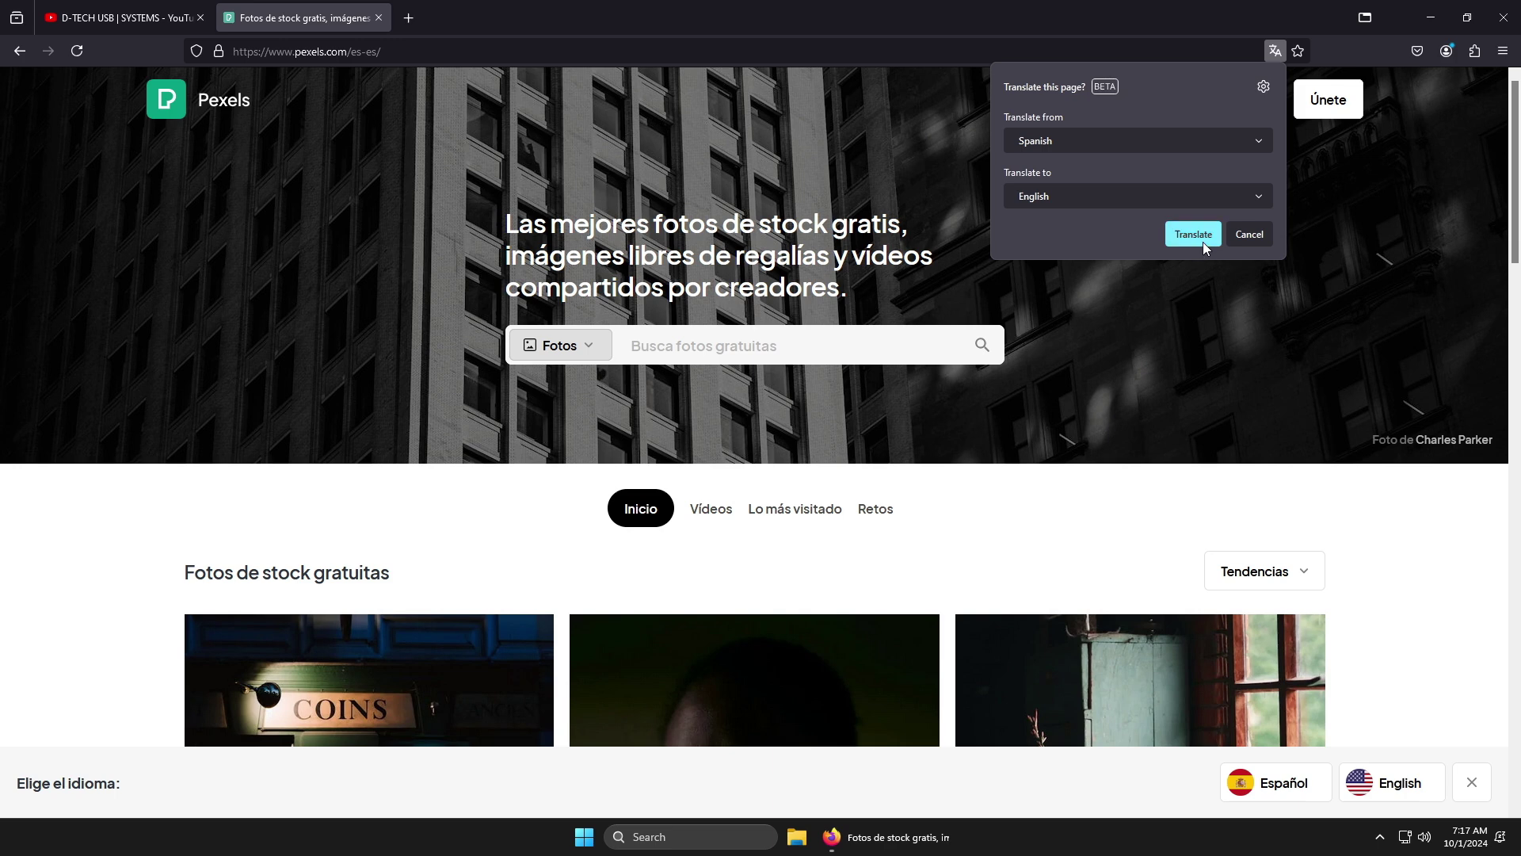
Translate the Pexels page from Spanish to English, dismiss the Google sign-in prompt, and browse the free stock photos.
{"action": "left_click", "coordinate": [1203, 241]}
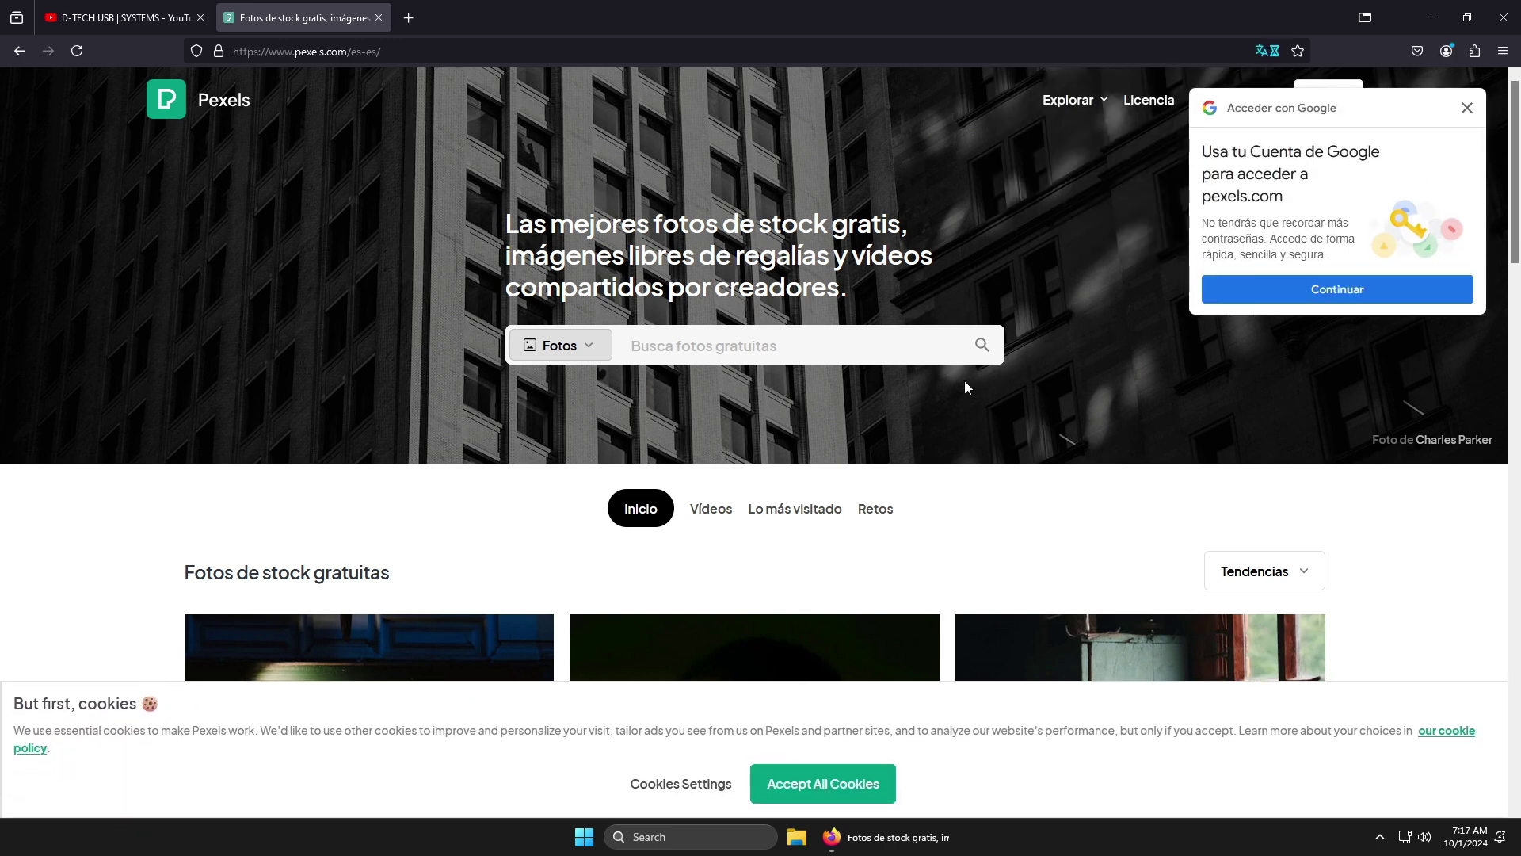
{"action": "left_click", "coordinate": [1467, 109]}
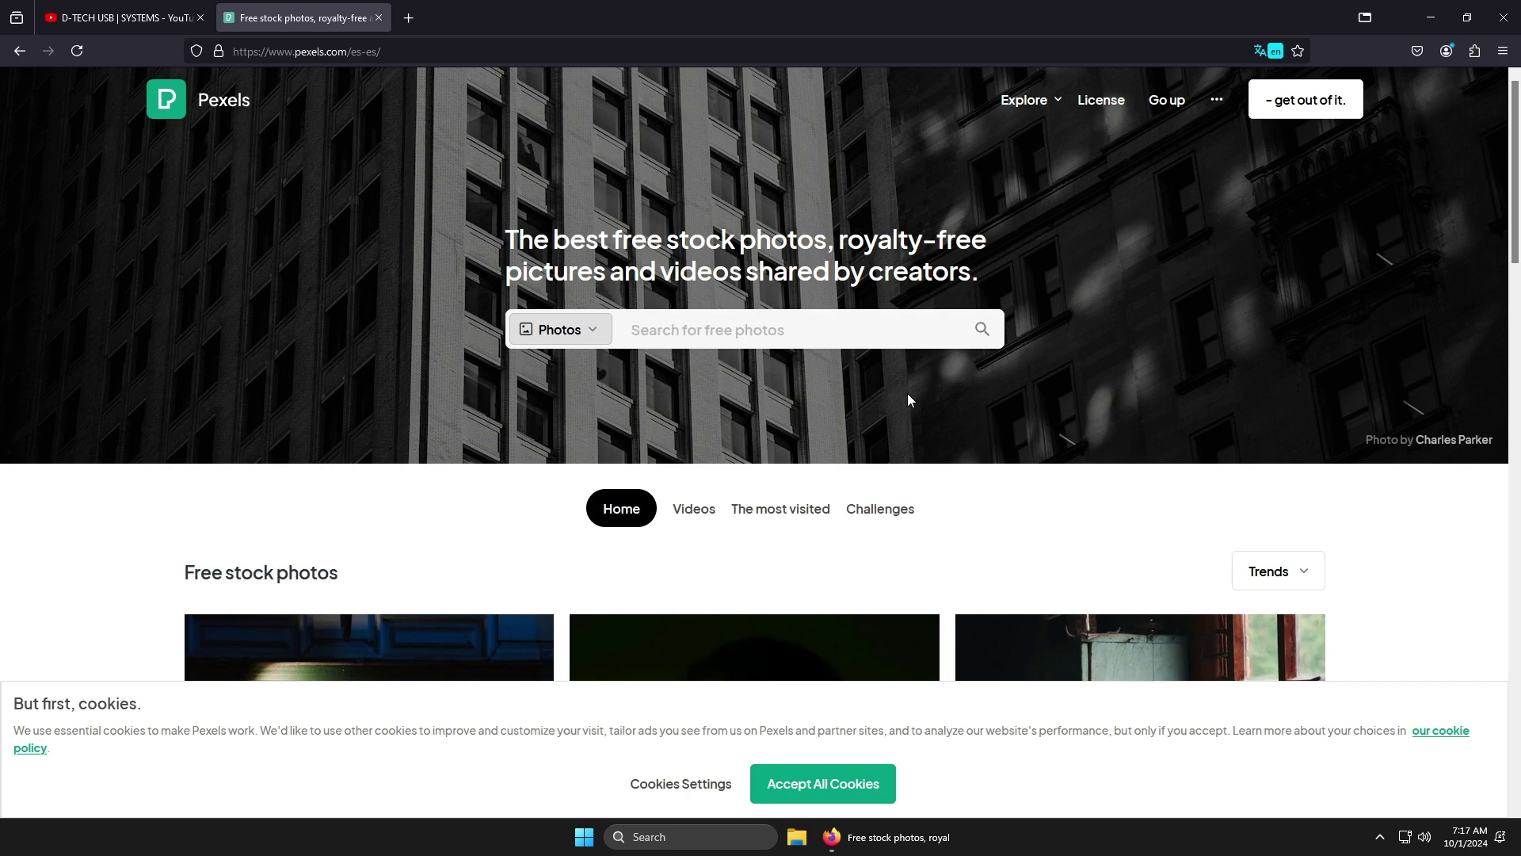
{"action": "scroll", "coordinate": [908, 394], "scroll_direction": "down", "scroll_amount": 15}
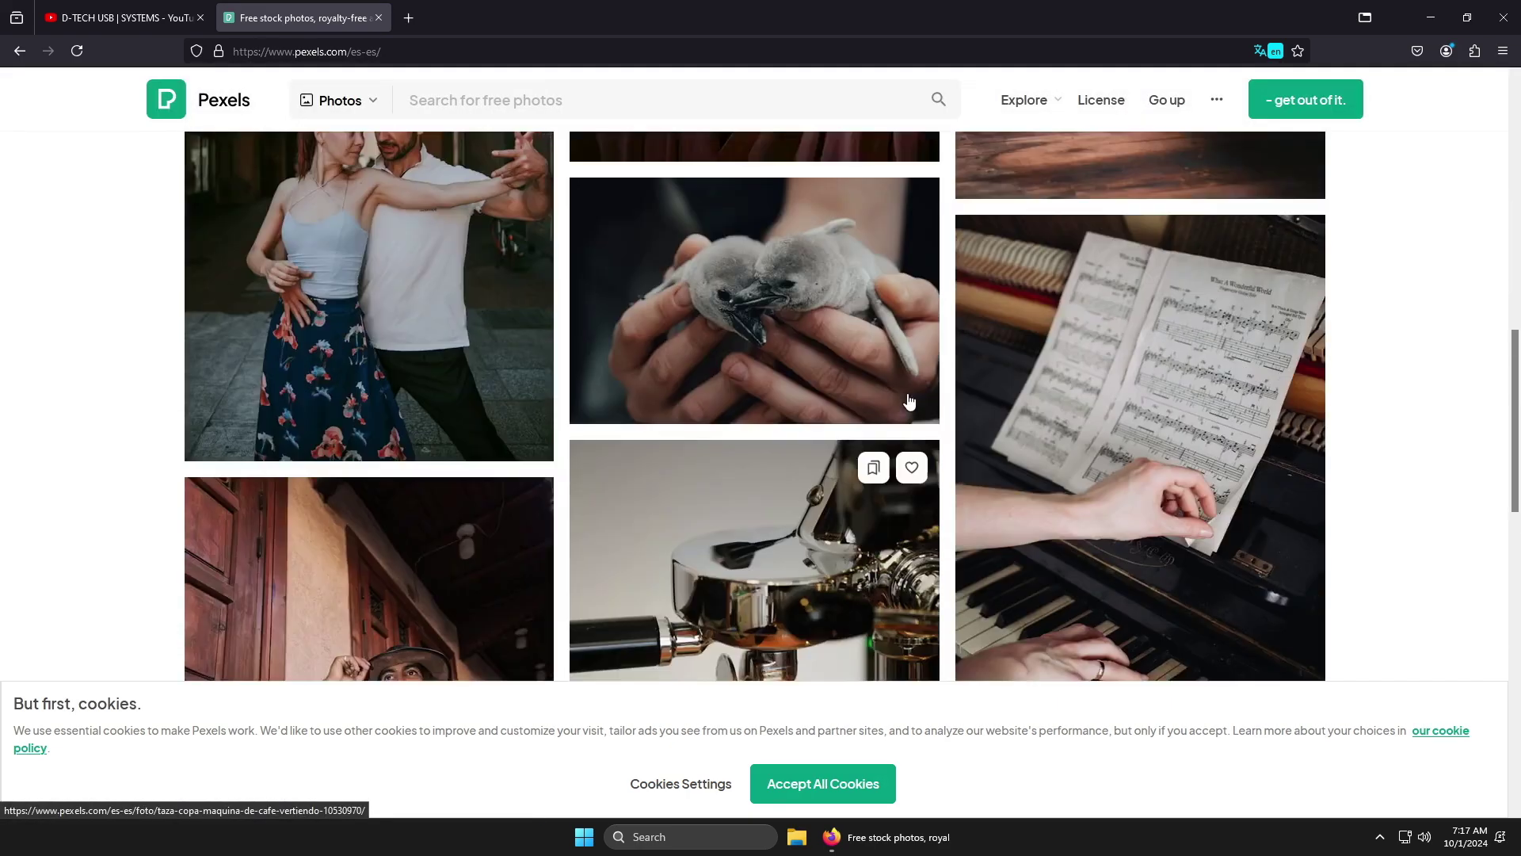
{"action": "scroll", "coordinate": [908, 401], "scroll_direction": "up", "scroll_amount": 15}
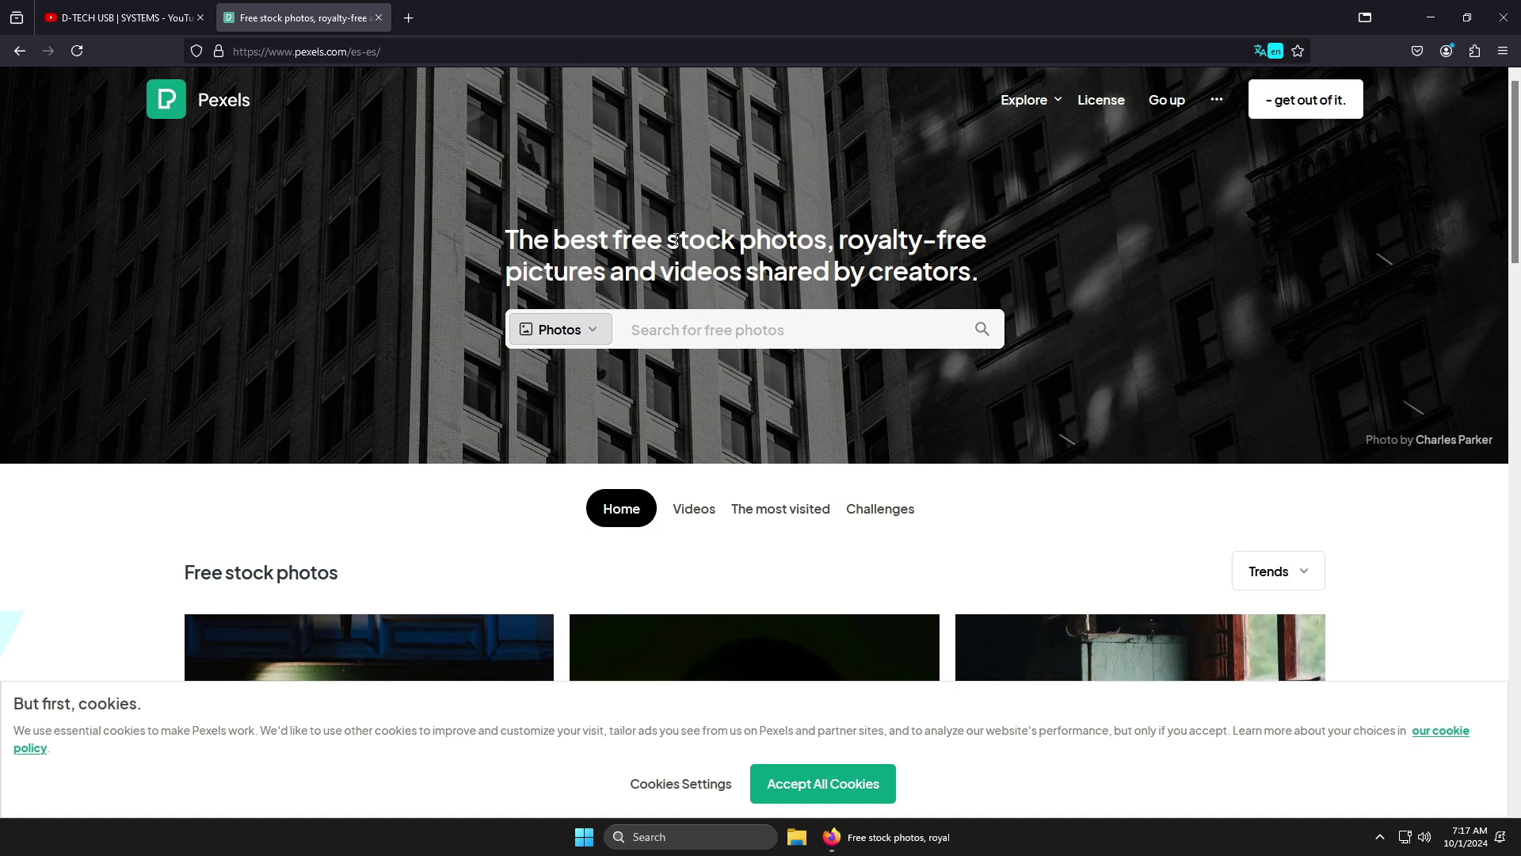
Search Google for "audionautix" in a new tab and browse the audionautix.com free music page.
{"action": "left_click", "coordinate": [408, 17]}
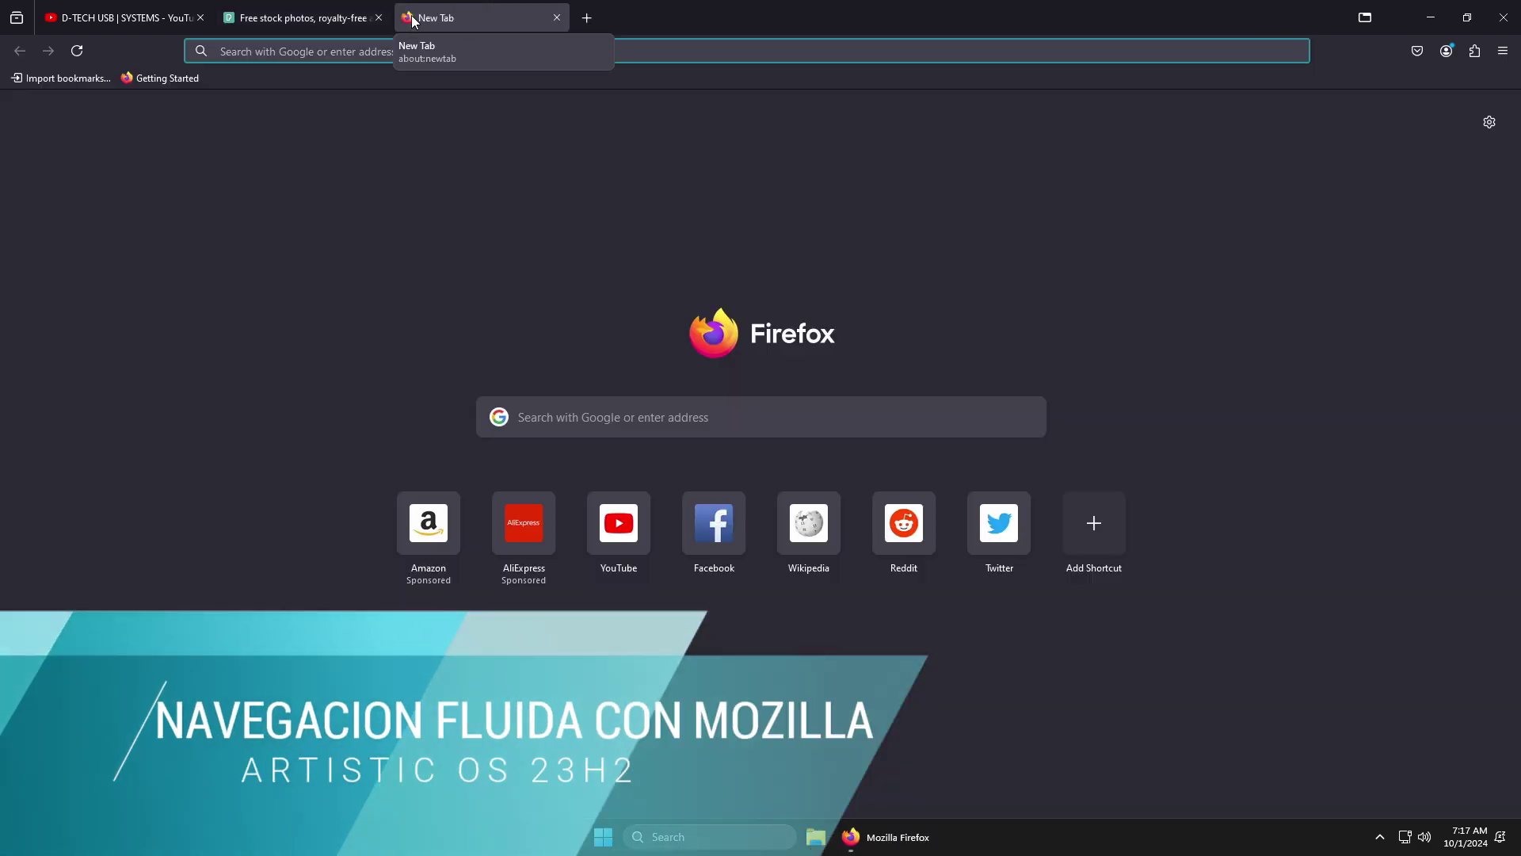
{"action": "type", "text": "audionaut"}
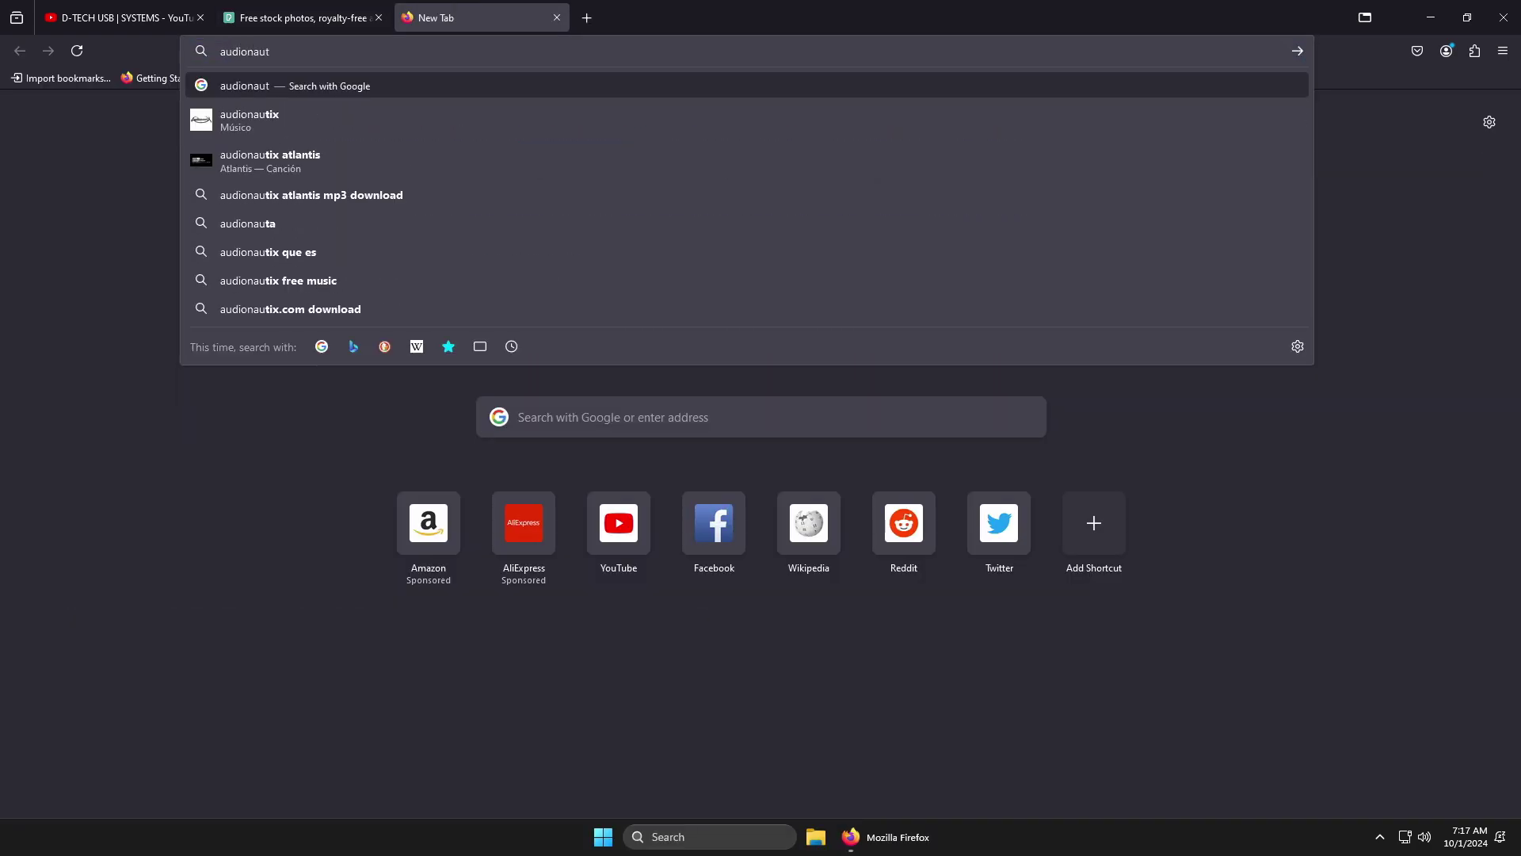
{"action": "type", "text": "ix"}
{"action": "key", "text": "Return"}
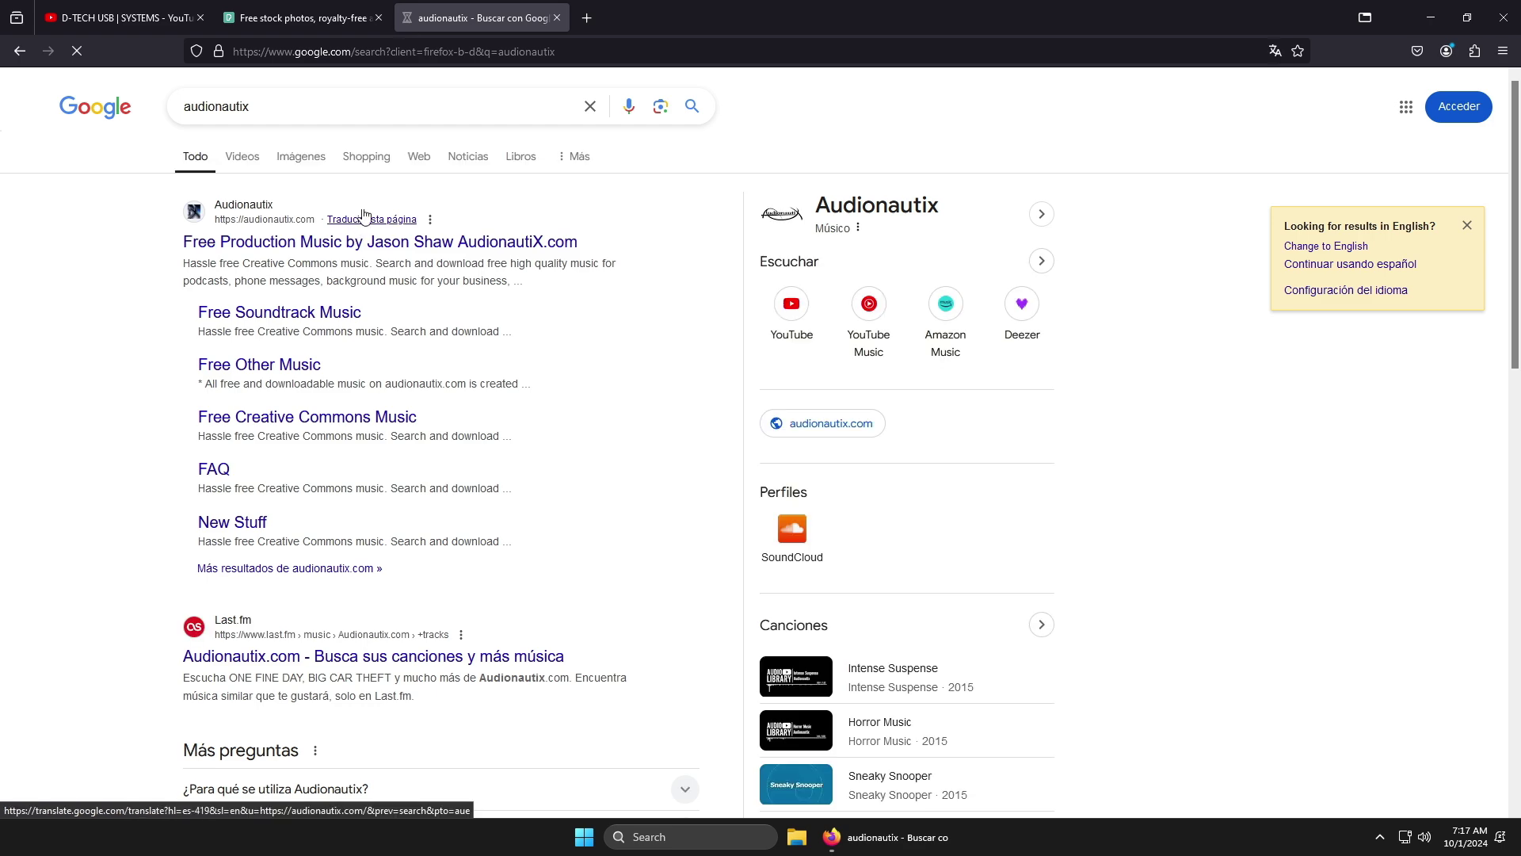
{"action": "left_click", "coordinate": [327, 247]}
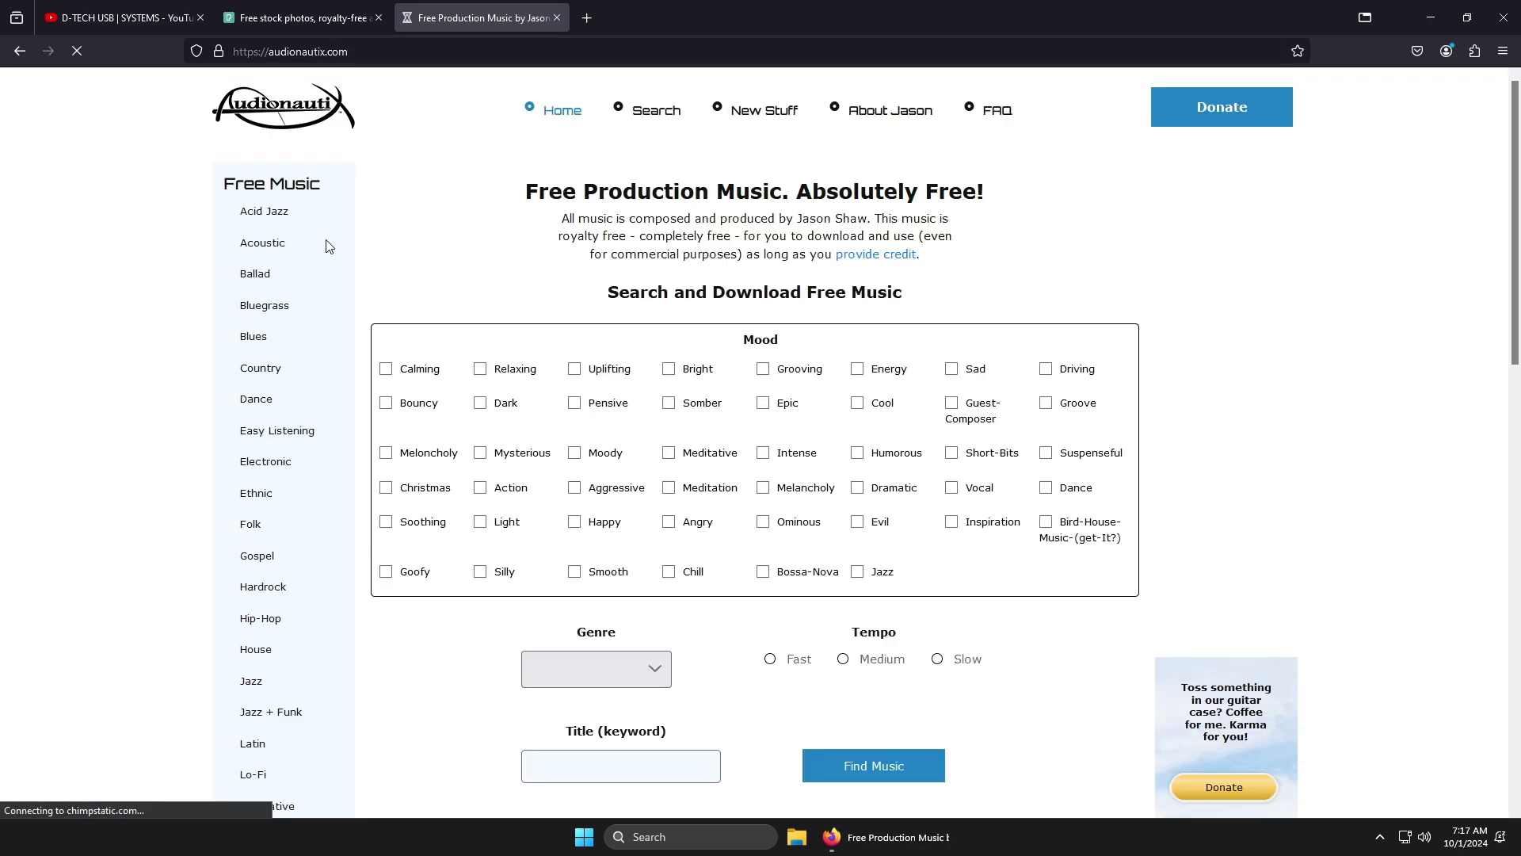
{"action": "scroll", "coordinate": [663, 388], "scroll_direction": "down", "scroll_amount": 9}
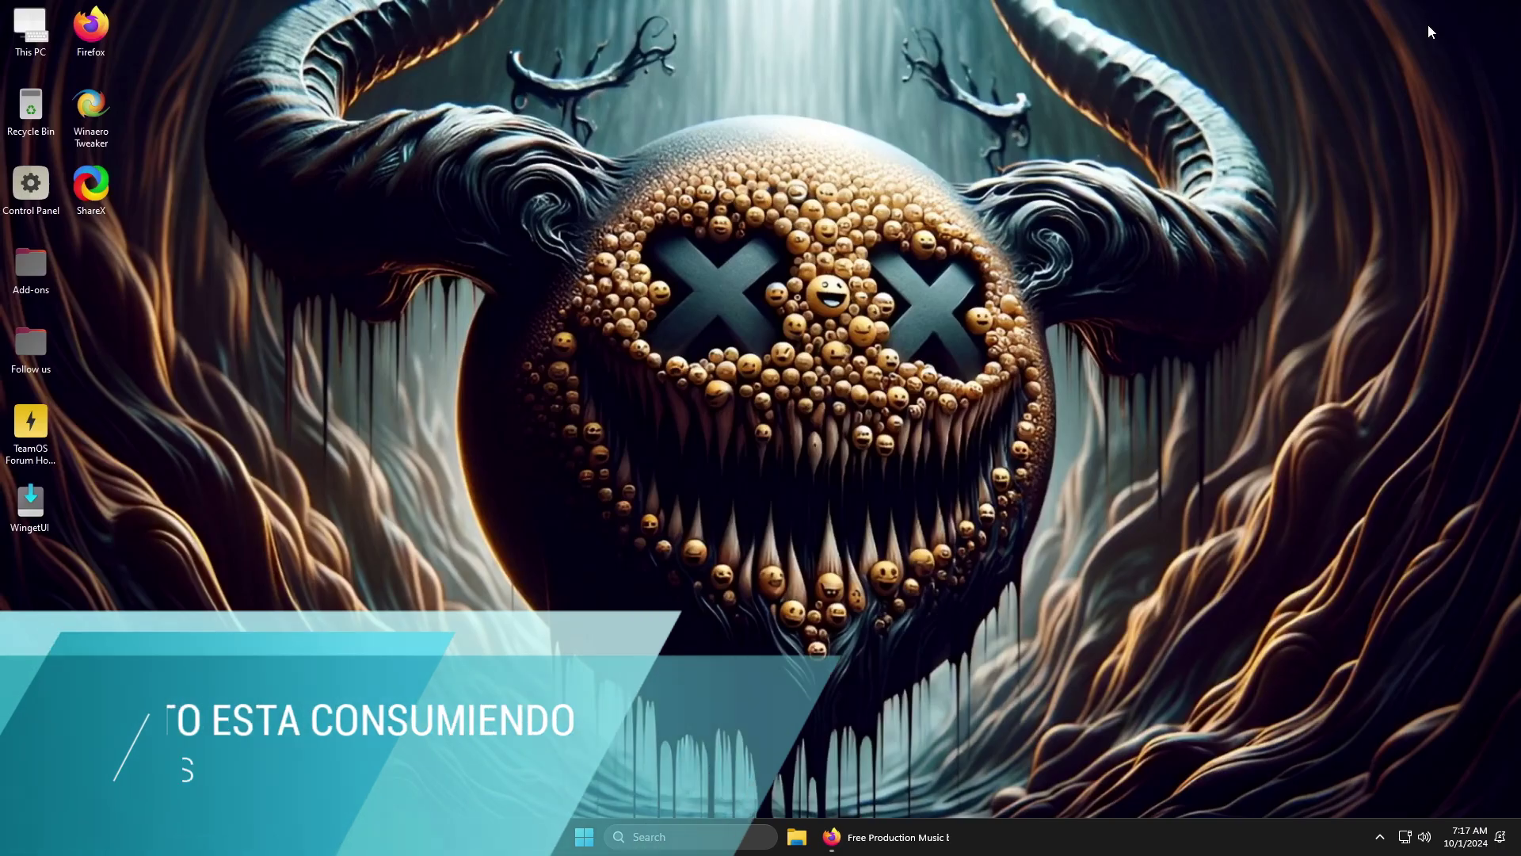
Minimize Firefox and examine the running processes and memory performance in Task Manager.
{"action": "left_click", "coordinate": [1428, 26]}
{"action": "right_click", "coordinate": [1014, 831]}
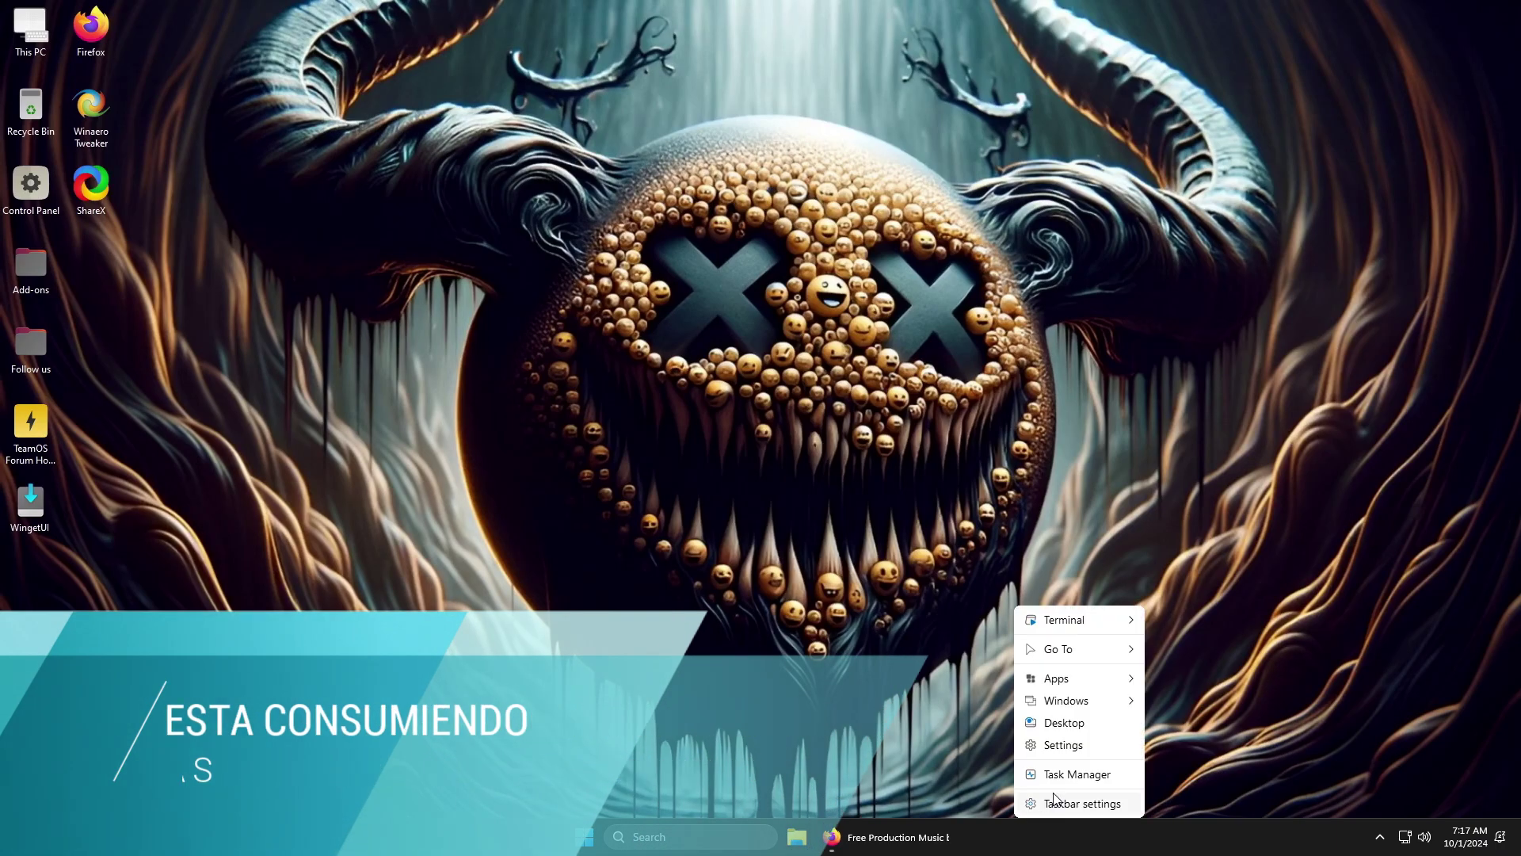
{"action": "left_click", "coordinate": [1057, 782]}
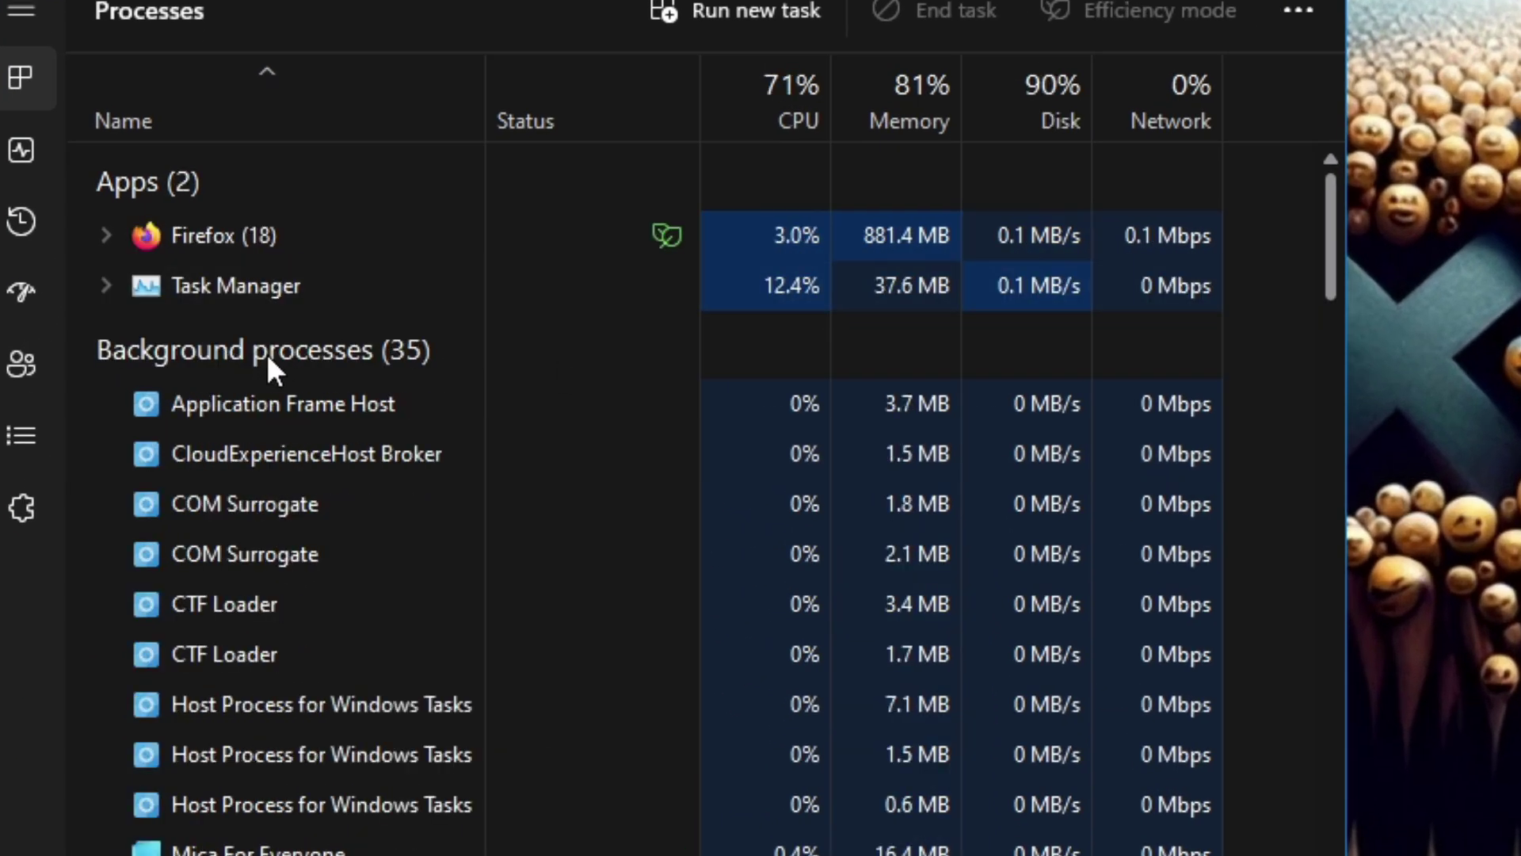
{"action": "left_click", "coordinate": [22, 150]}
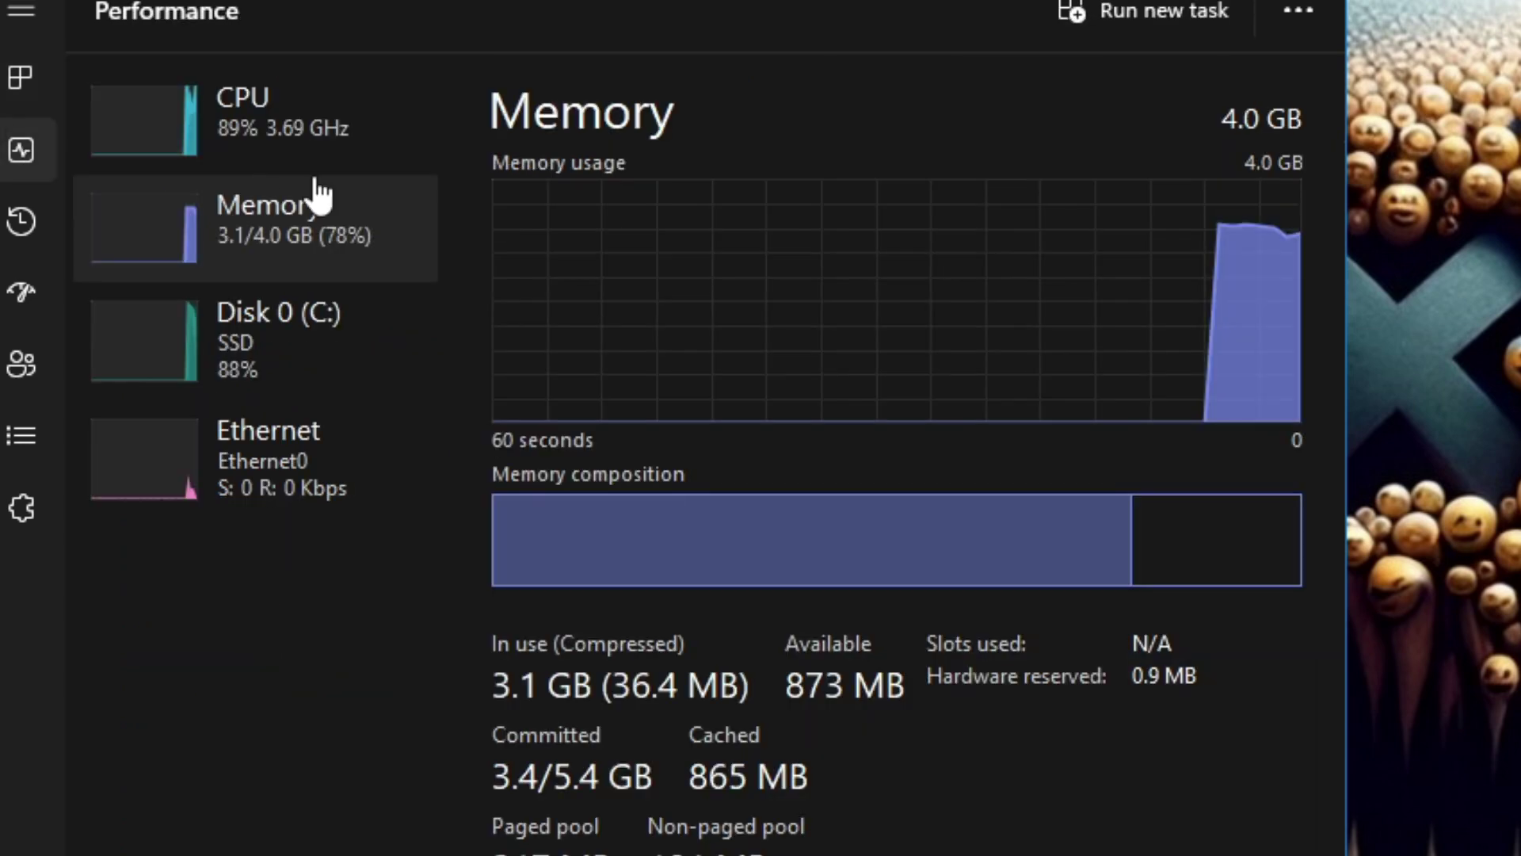
Examine the CPU and memory performance graphs in Task Manager, then close it.
{"action": "left_click", "coordinate": [324, 131]}
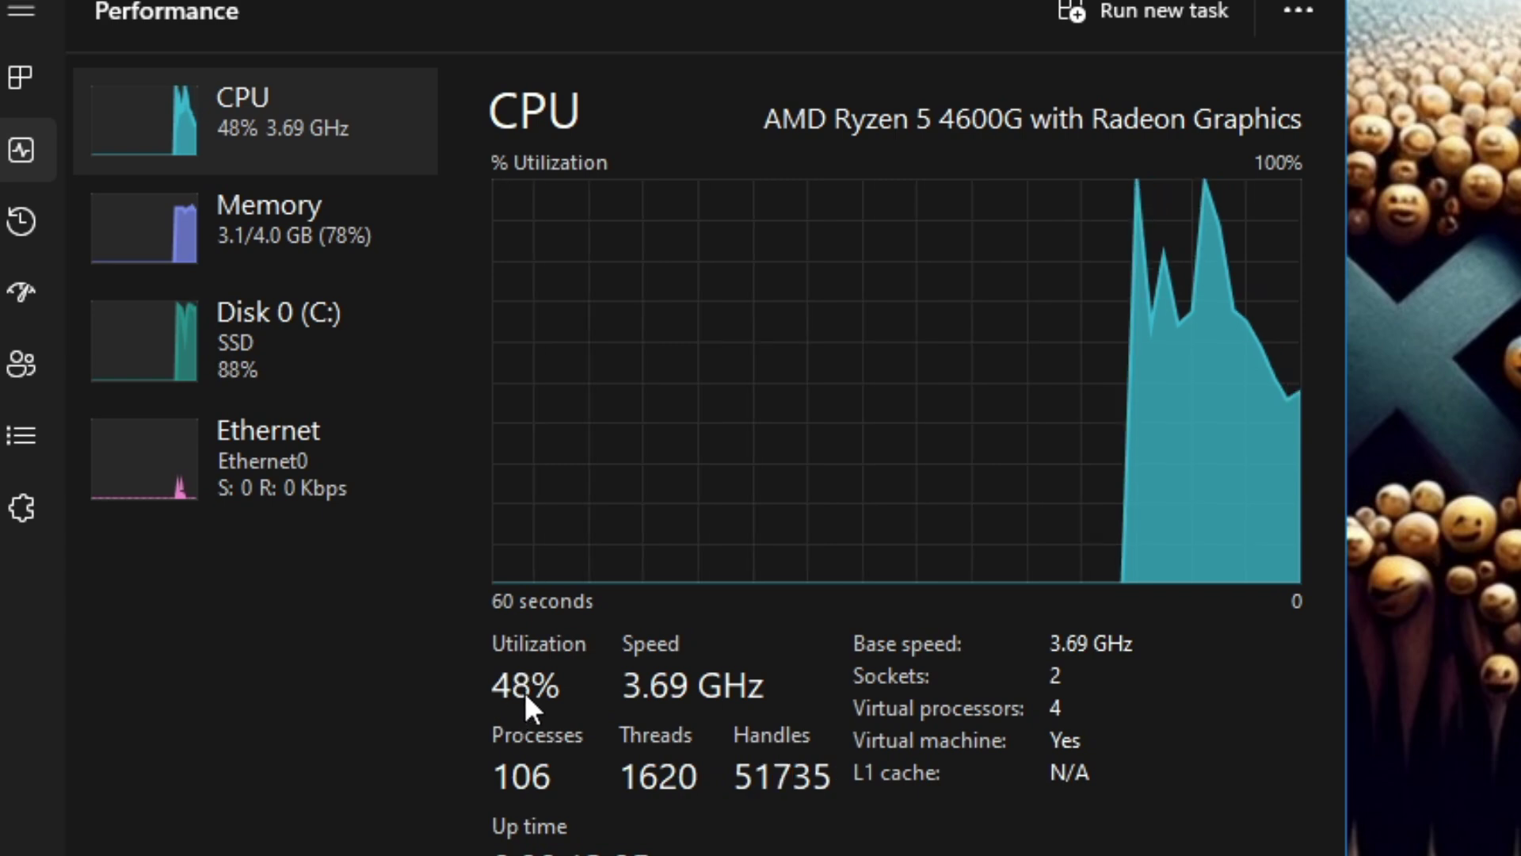
{"action": "left_click", "coordinate": [306, 255]}
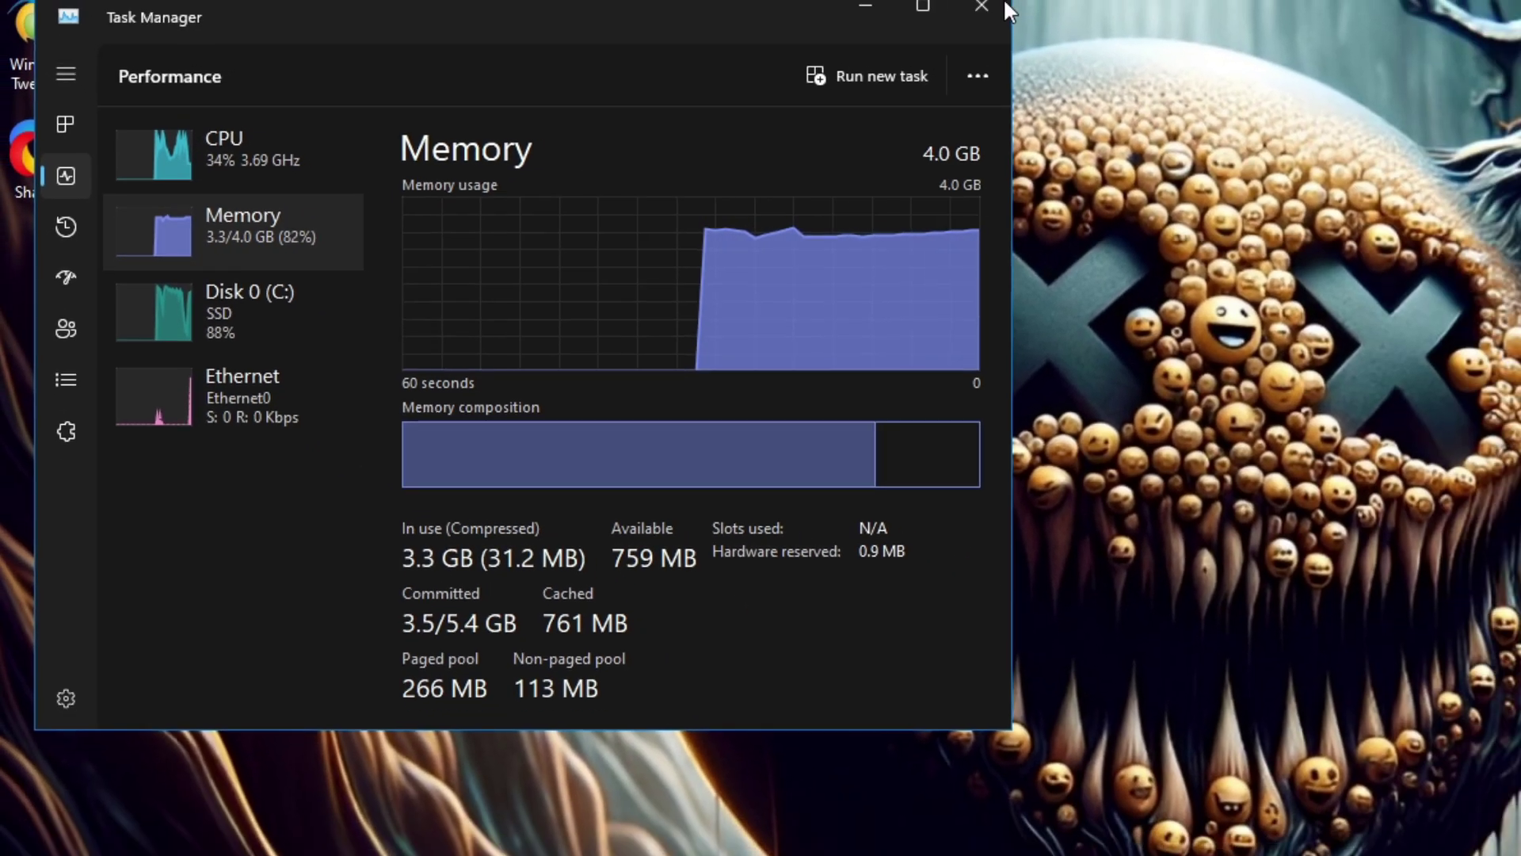
{"action": "left_click", "coordinate": [983, 5]}
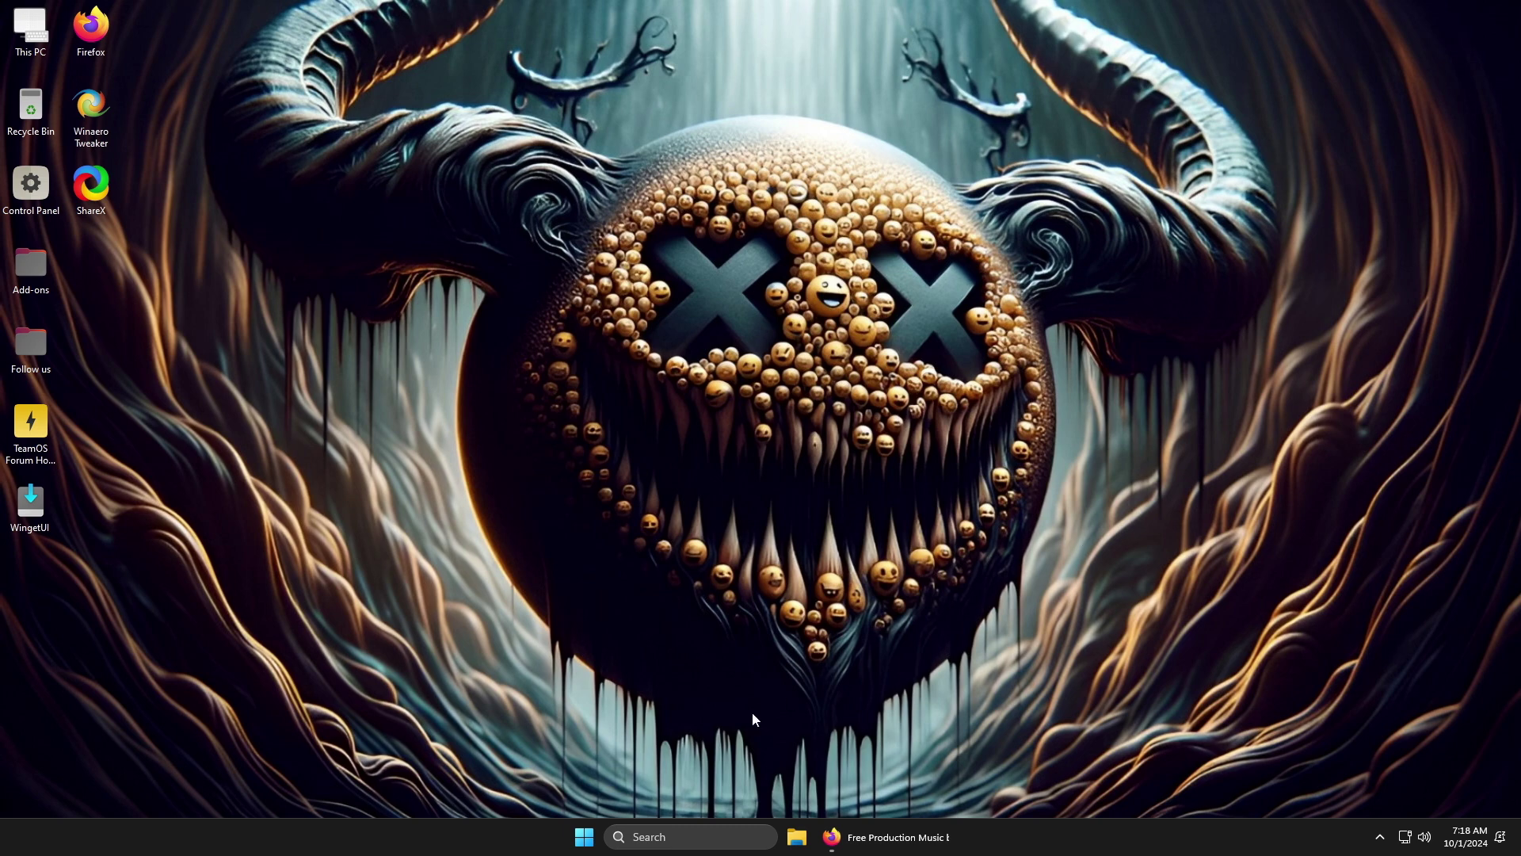
Open the Language & region page in the Windows Time & language settings.
{"action": "left_click", "coordinate": [584, 837]}
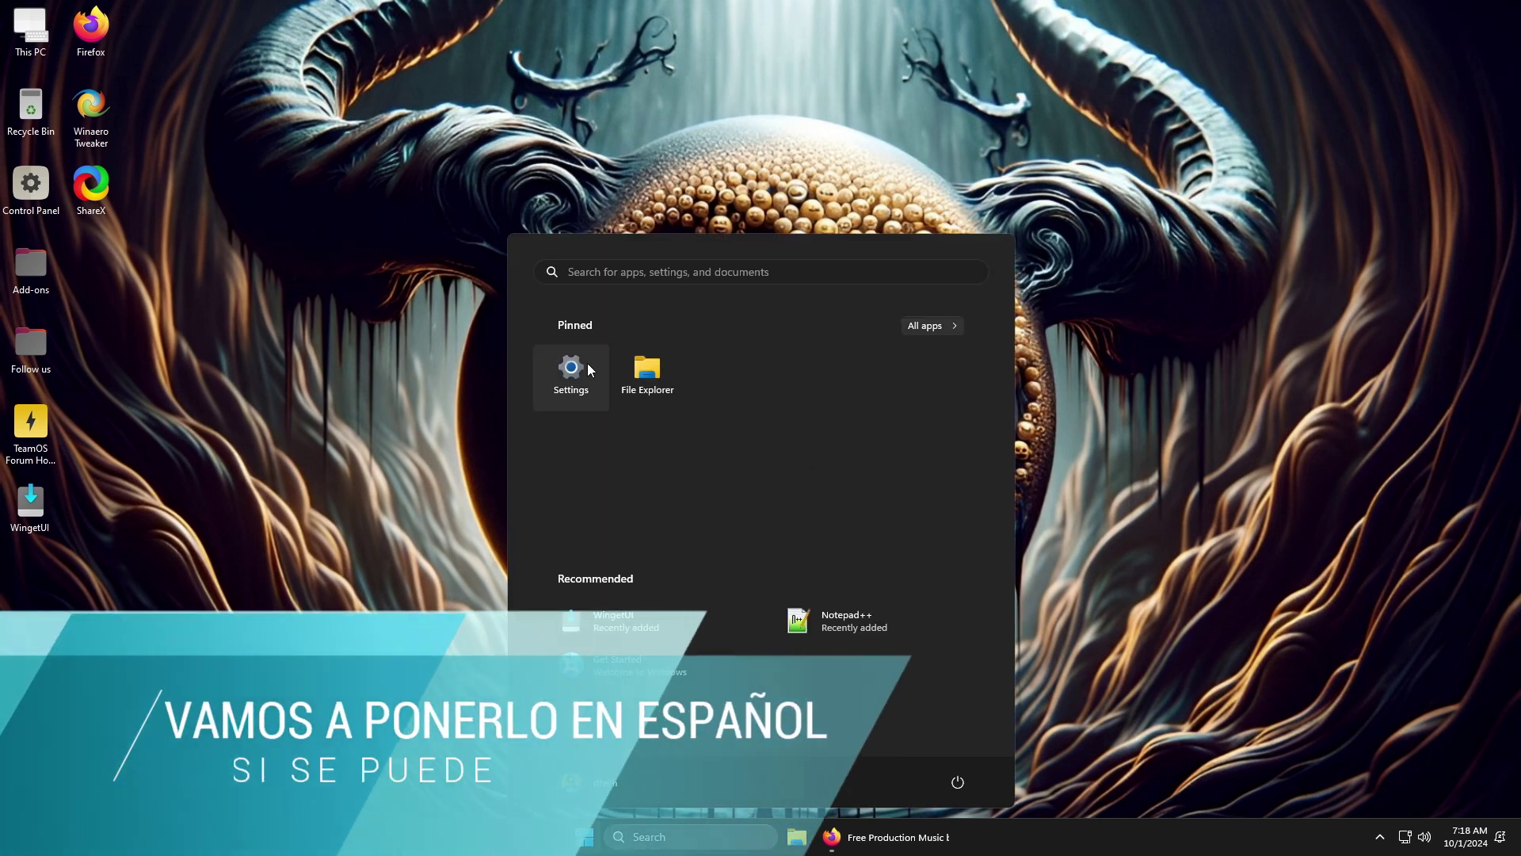
{"action": "left_click", "coordinate": [578, 371]}
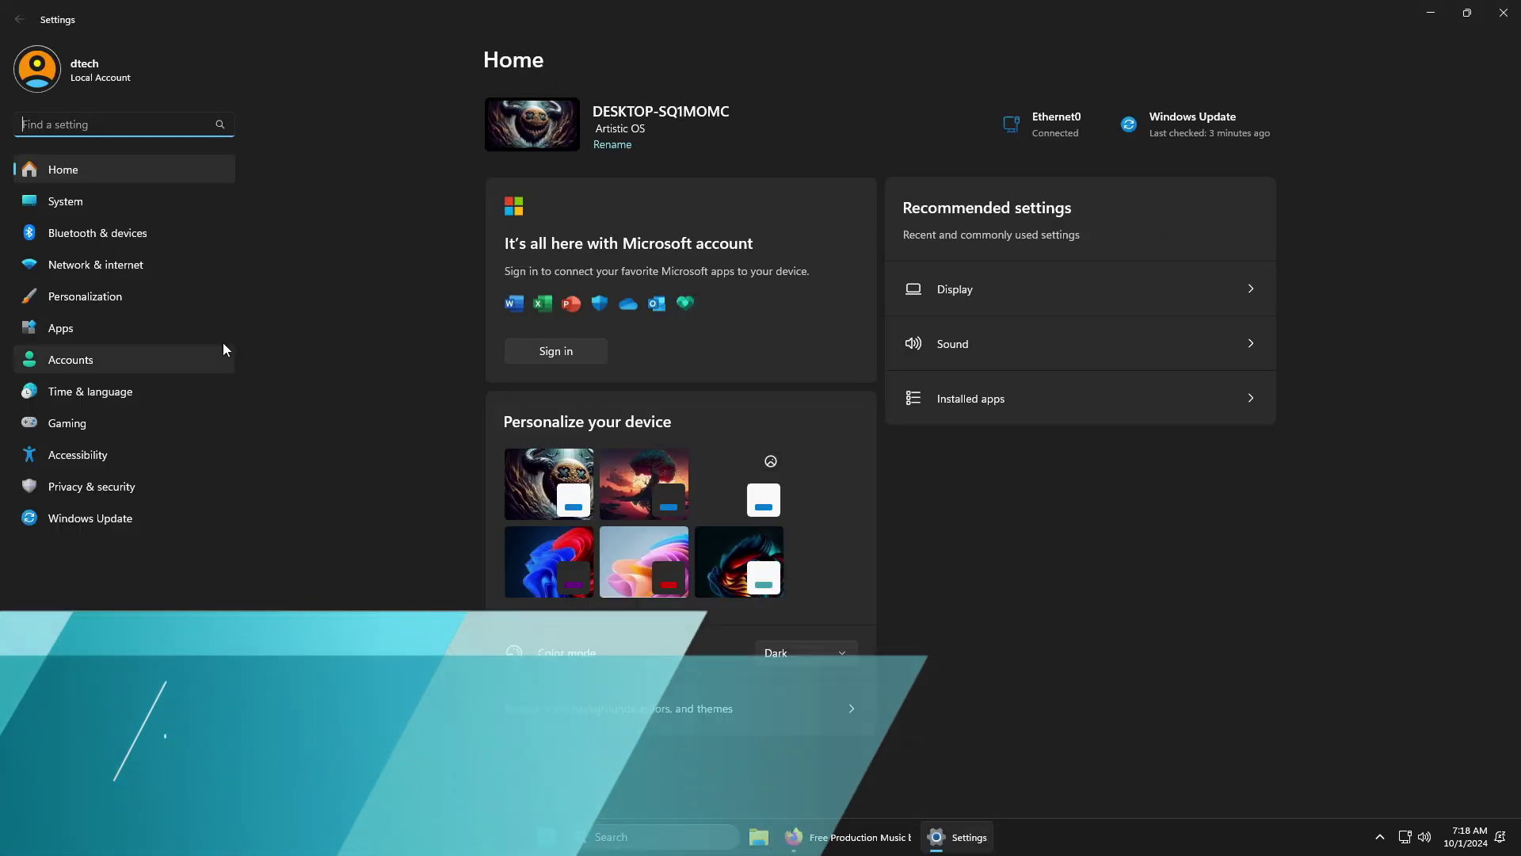
{"action": "left_click", "coordinate": [107, 394]}
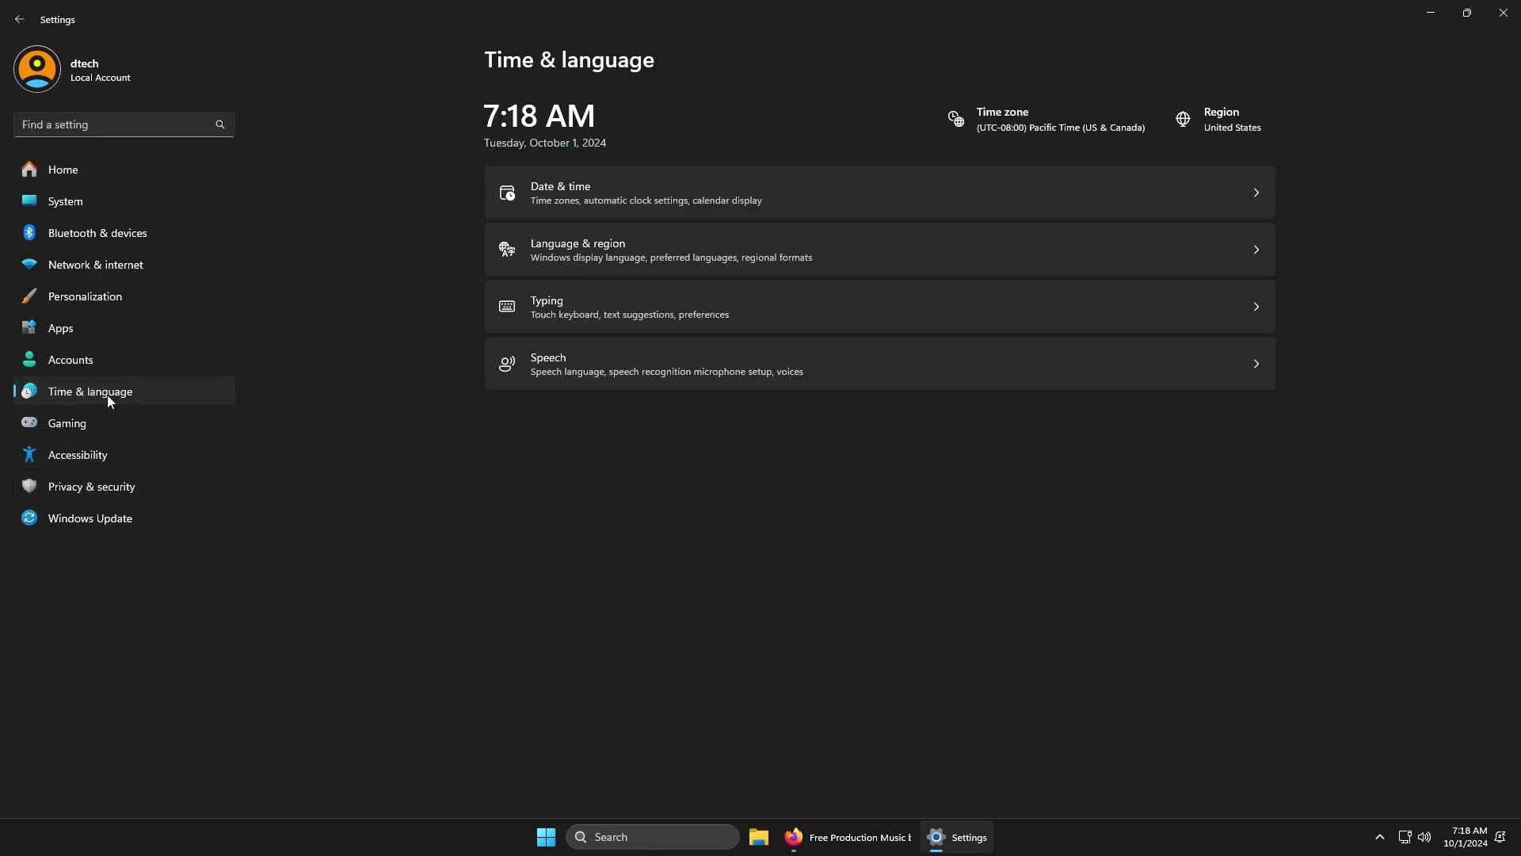
{"action": "left_click", "coordinate": [588, 266]}
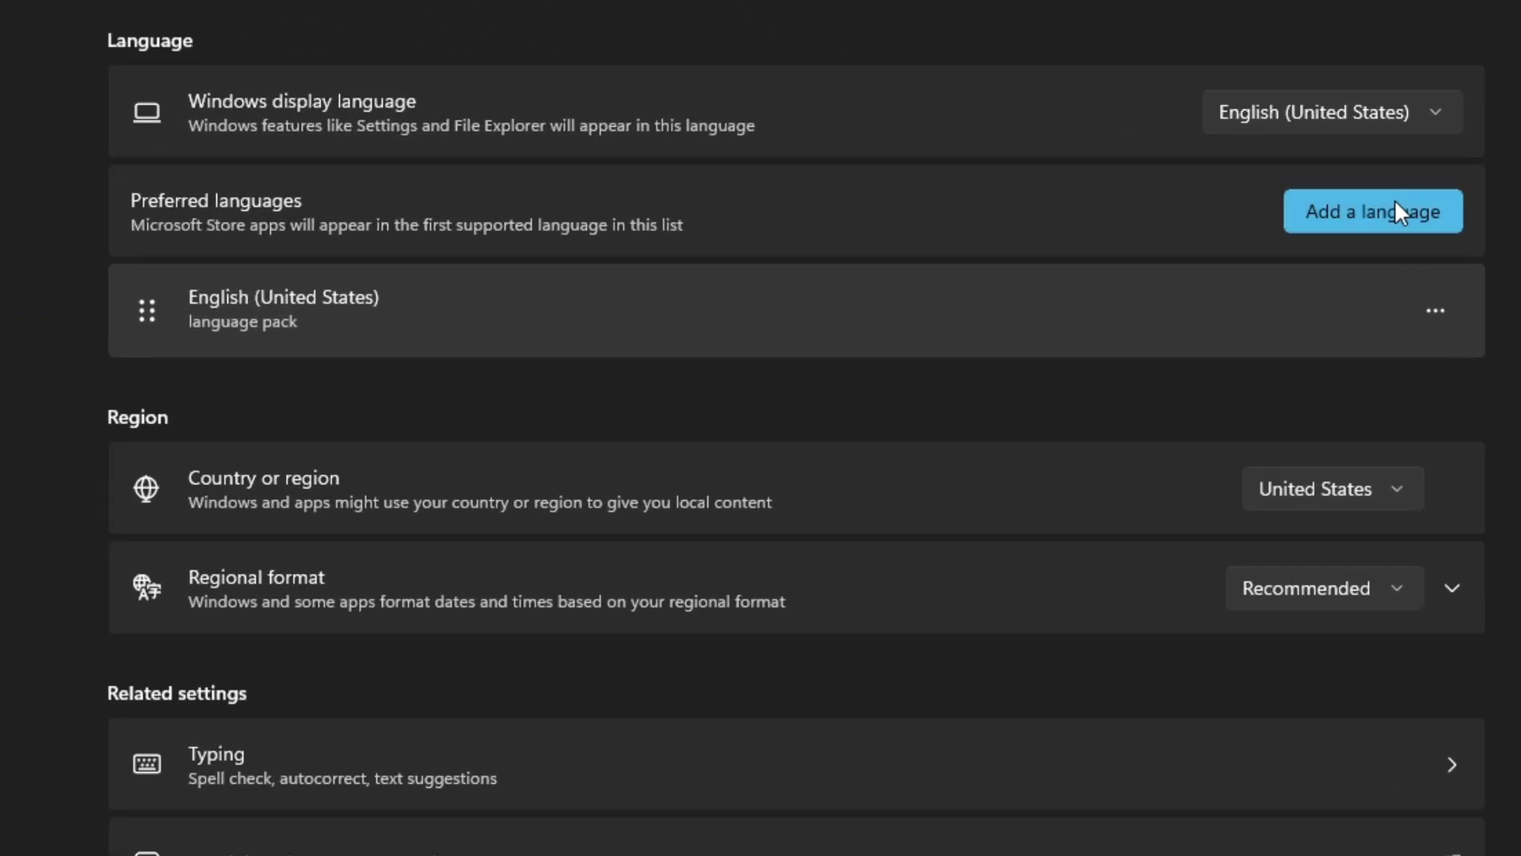
Add the Spanish (Mexico) language pack and set it as the Windows display language.
{"action": "left_click", "coordinate": [1316, 203]}
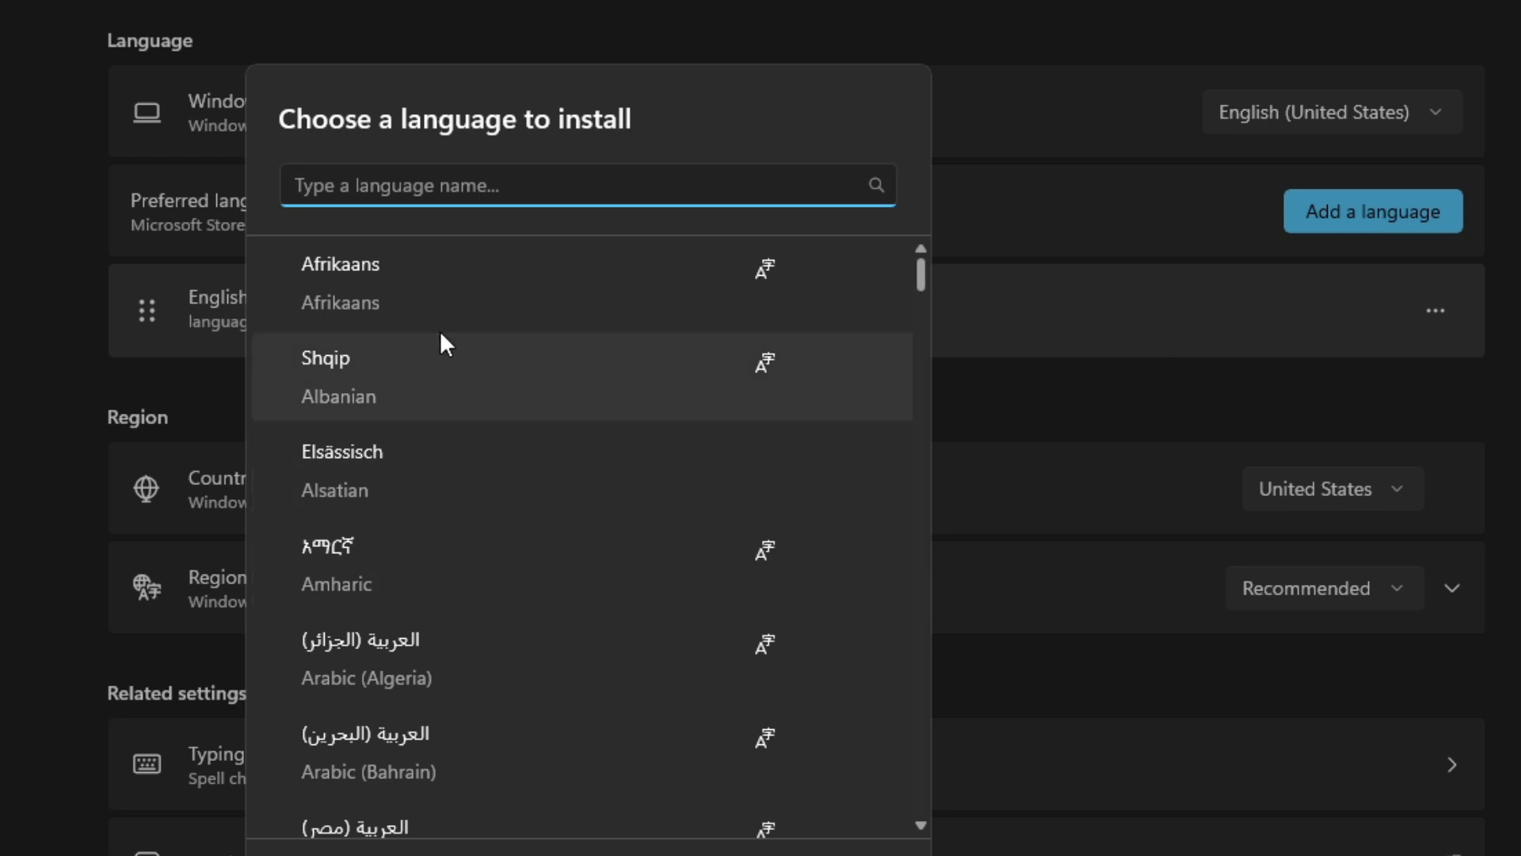
{"action": "type", "text": "spanish"}
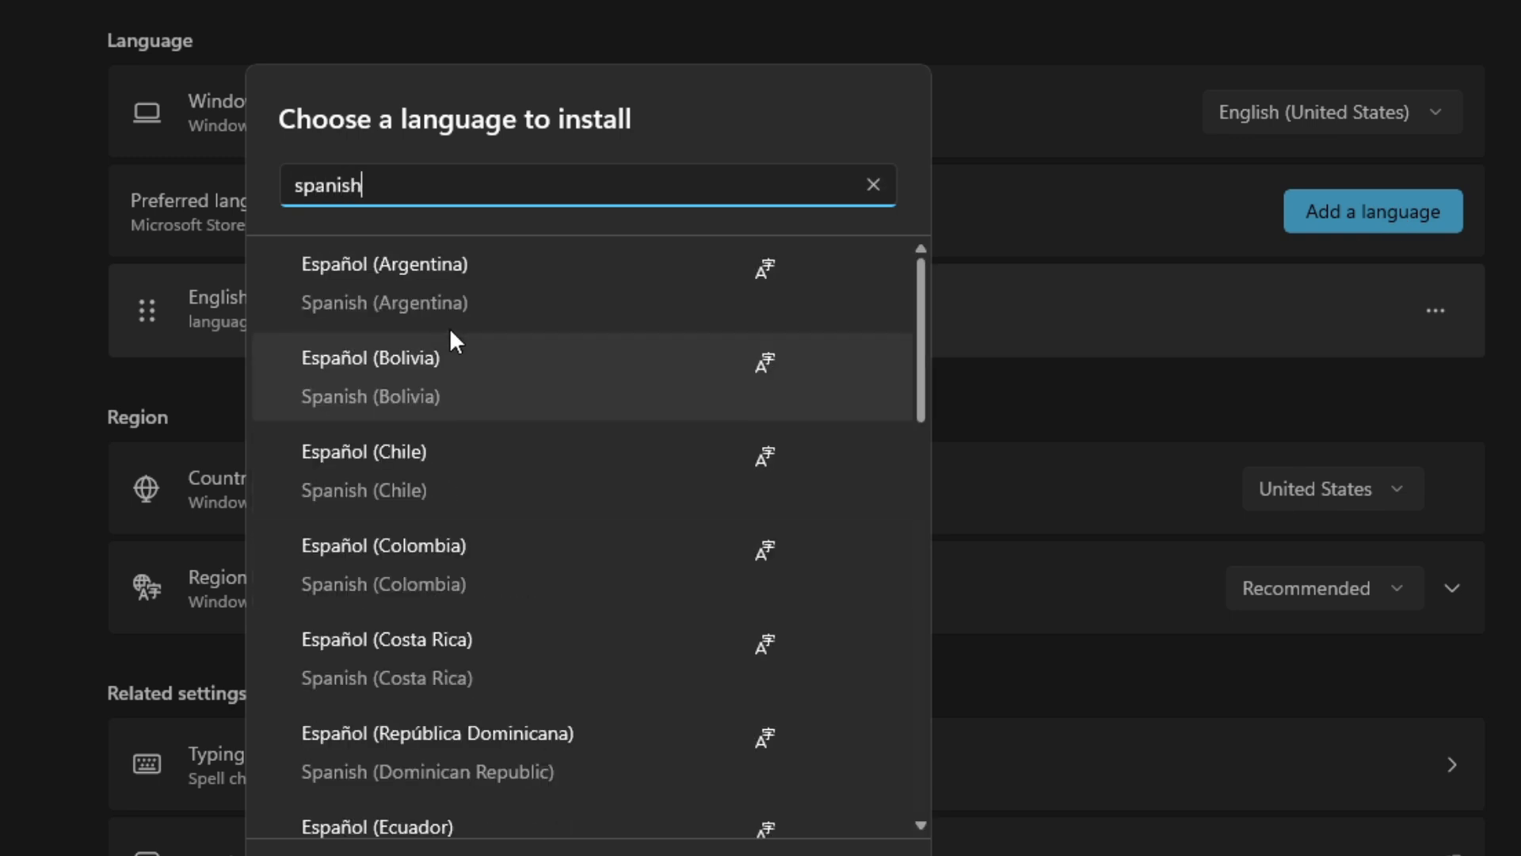
{"action": "scroll", "coordinate": [450, 658], "scroll_direction": "down", "scroll_amount": 6}
{"action": "left_click", "coordinate": [409, 740]}
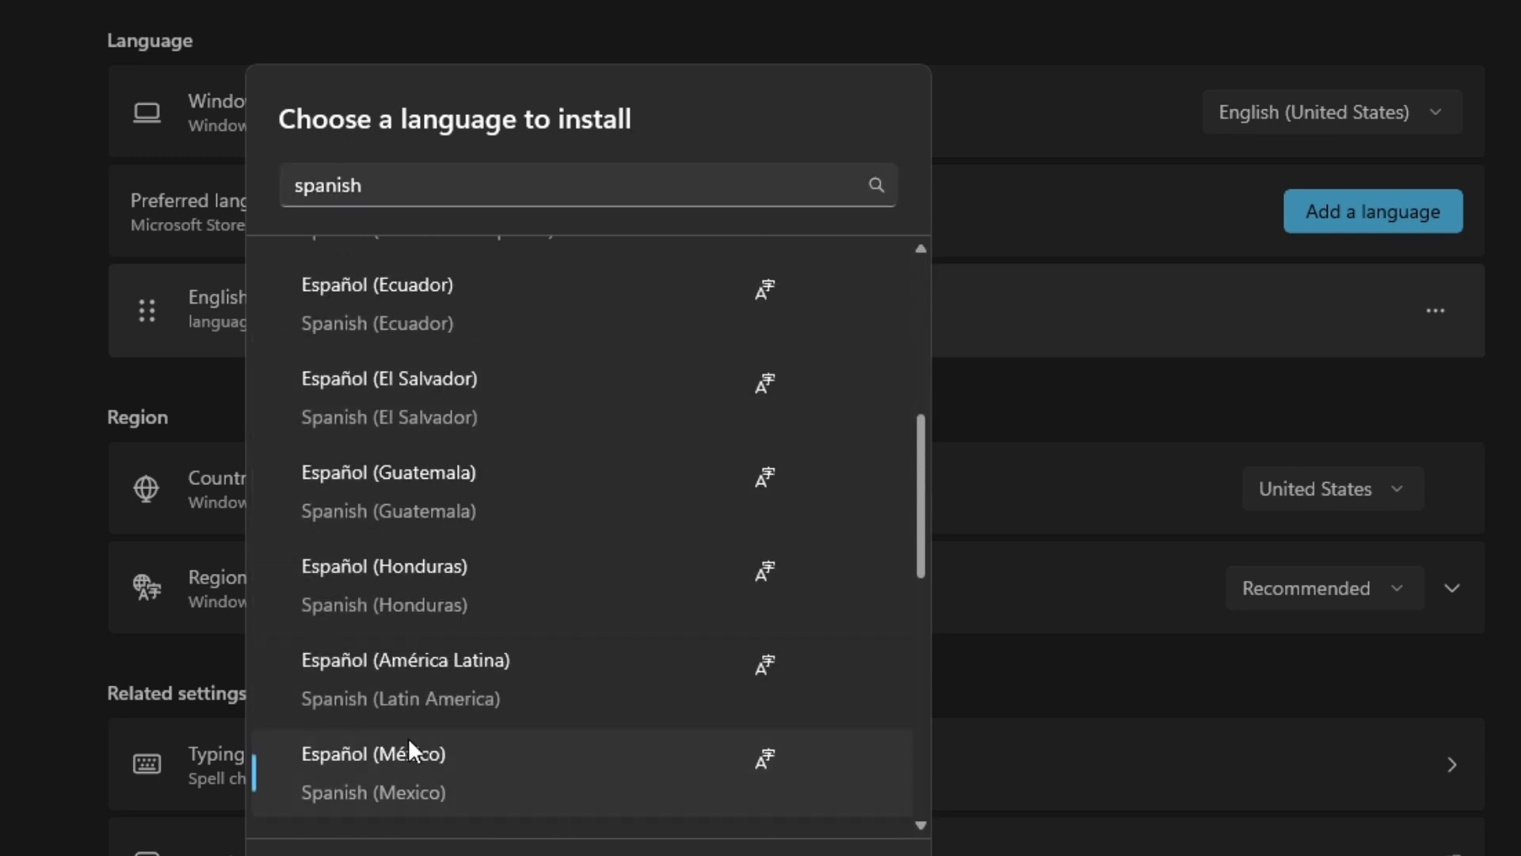
{"action": "key", "text": "Return"}
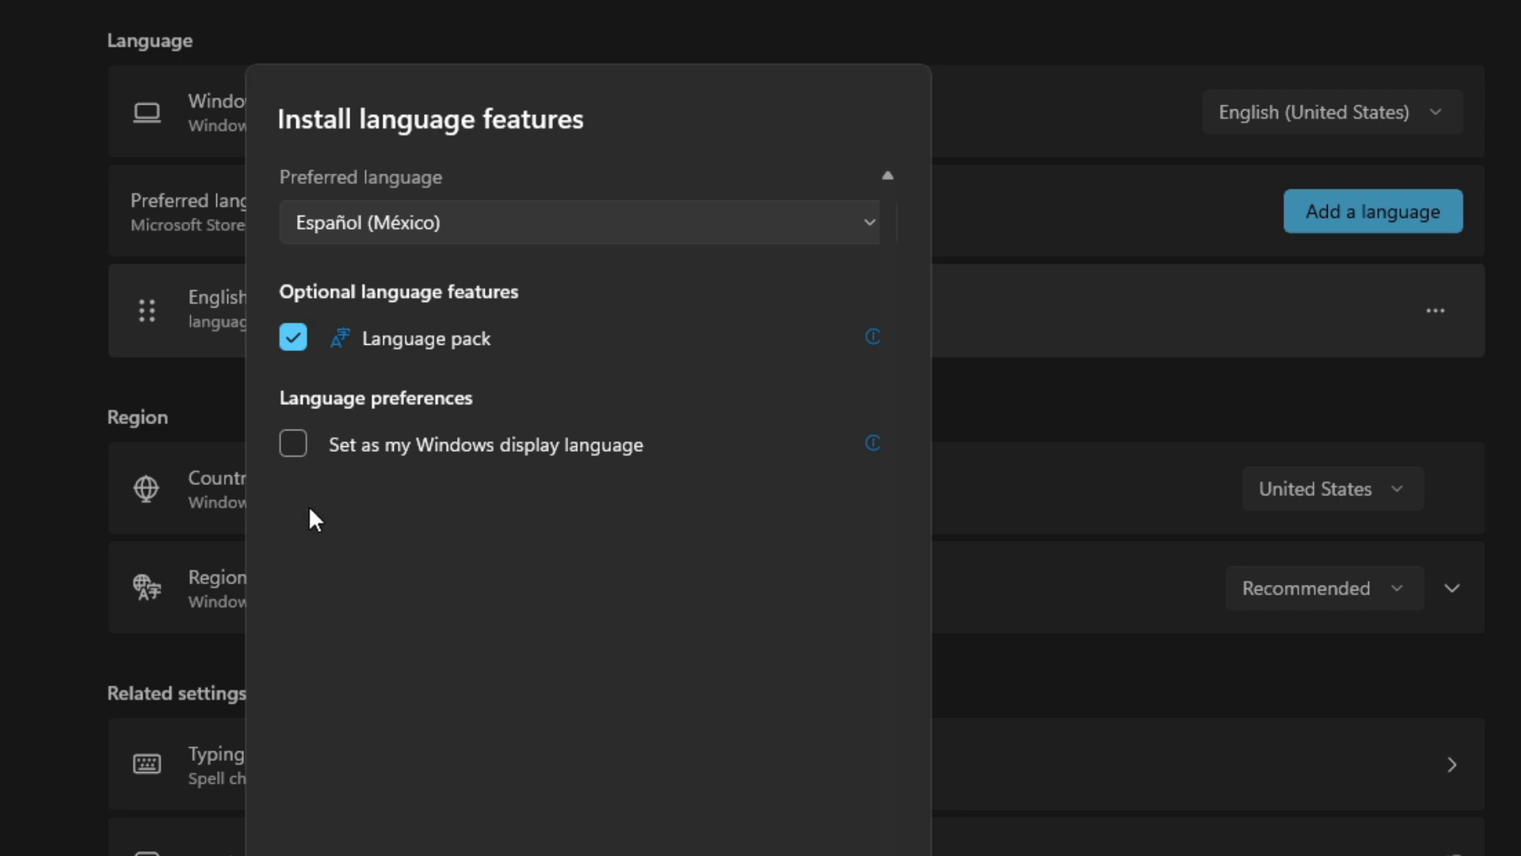
{"action": "left_click", "coordinate": [295, 446]}
{"action": "key", "text": "Return"}
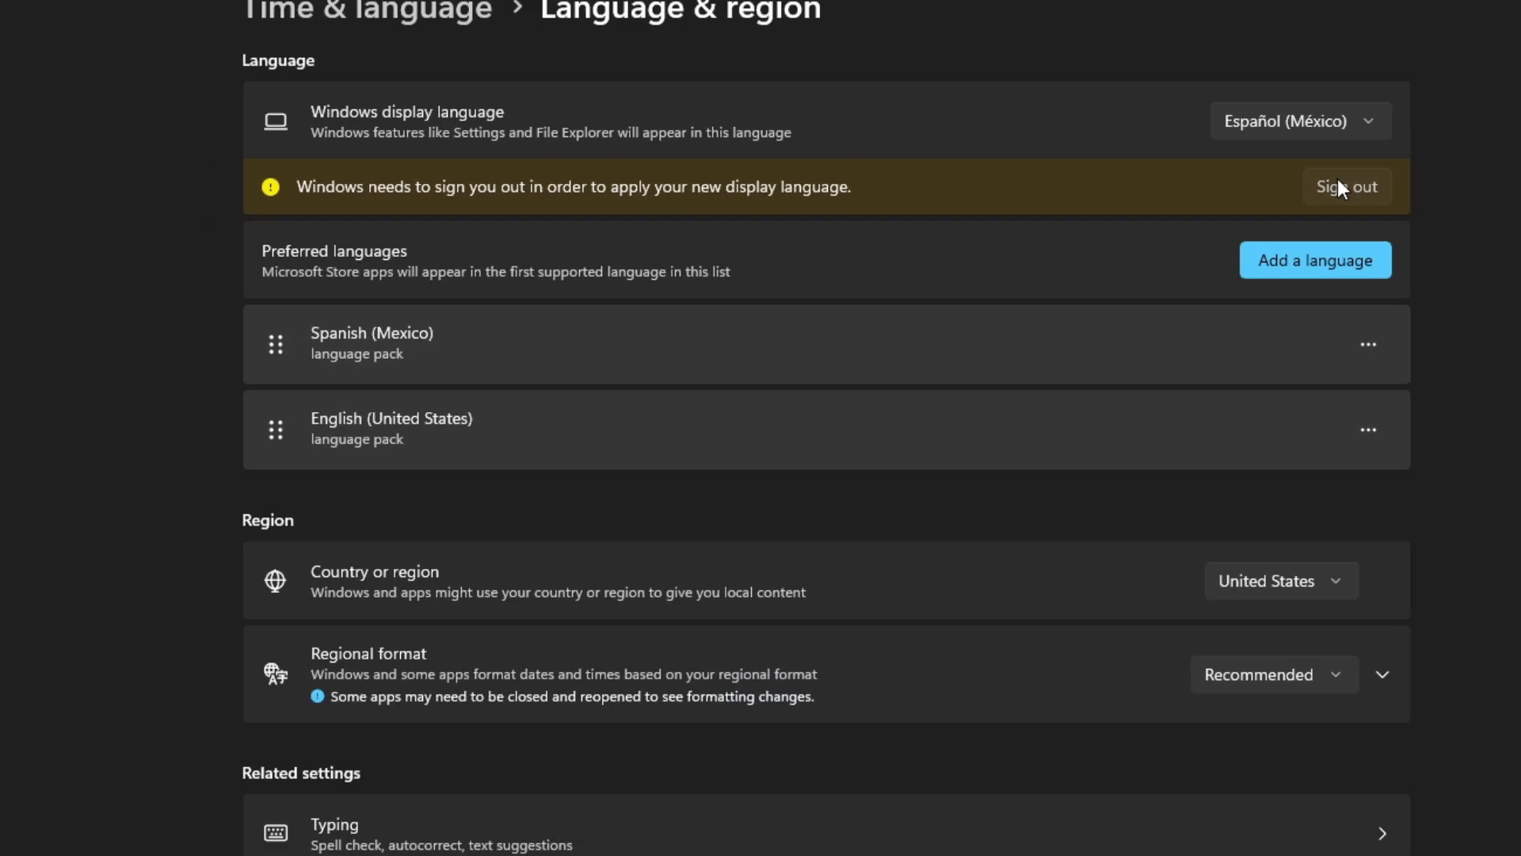
Sign out of Windows and sign back in to apply the new display language.
{"action": "left_click", "coordinate": [1409, 191]}
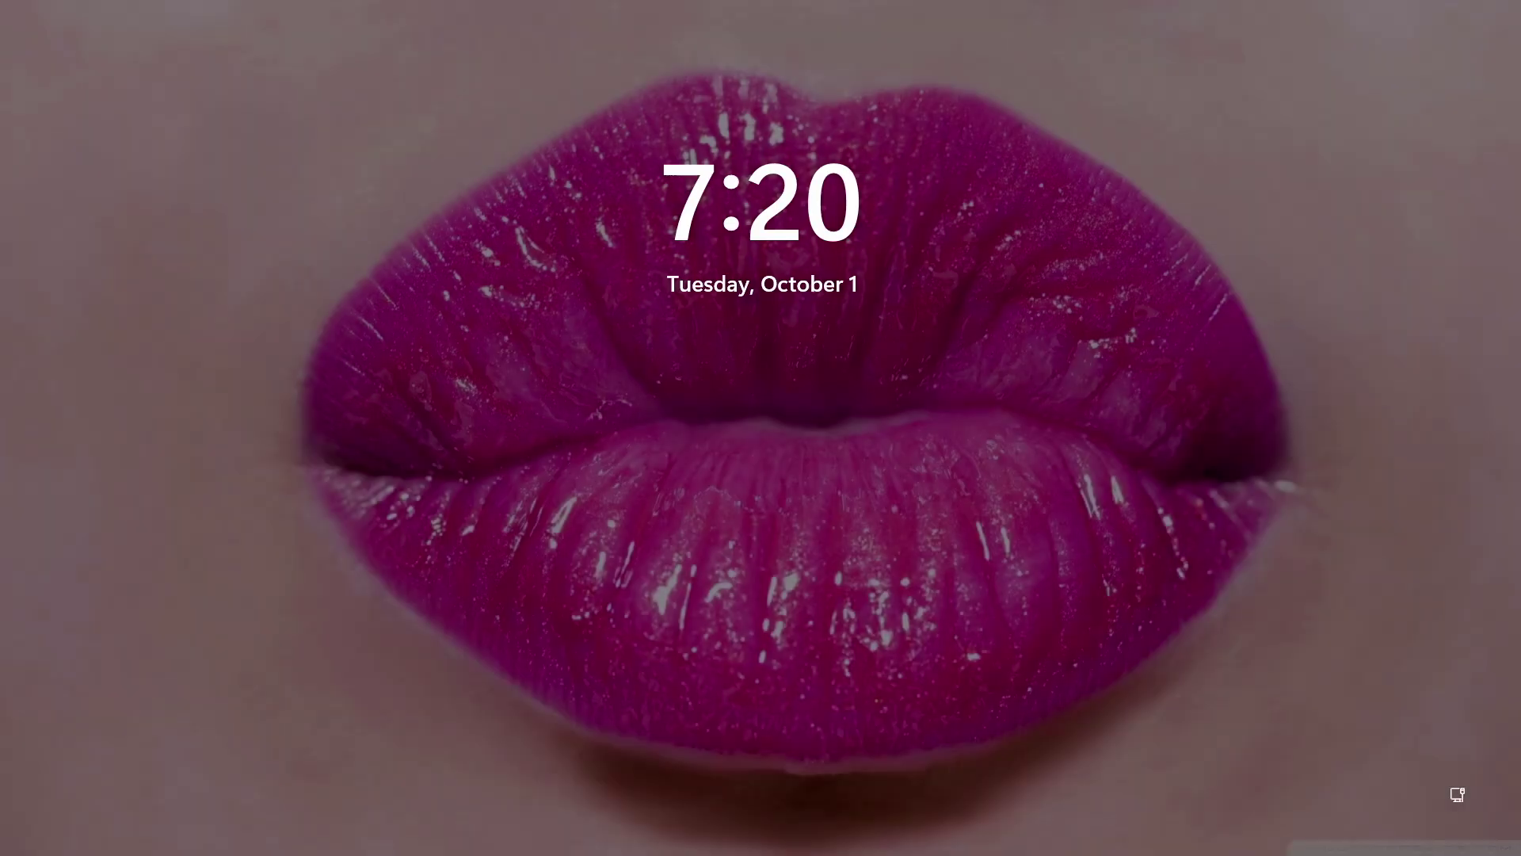
{"action": "key", "text": "space"}
{"action": "left_click", "coordinate": [799, 459]}
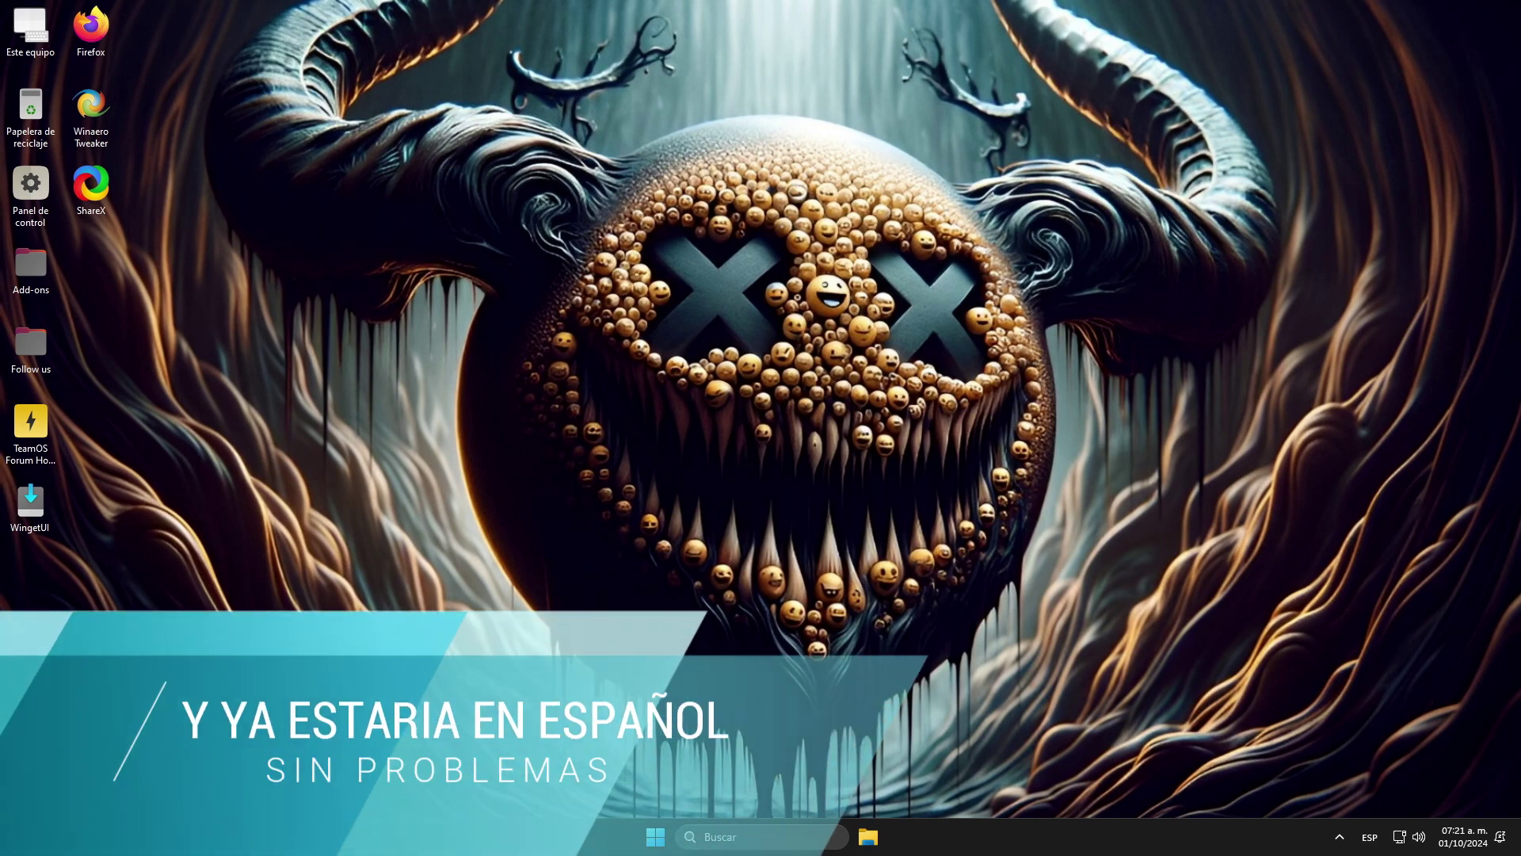
Check the display language of the Start menu and File Explorer's This PC view, closing each after viewing.
{"action": "left_click", "coordinate": [655, 836]}
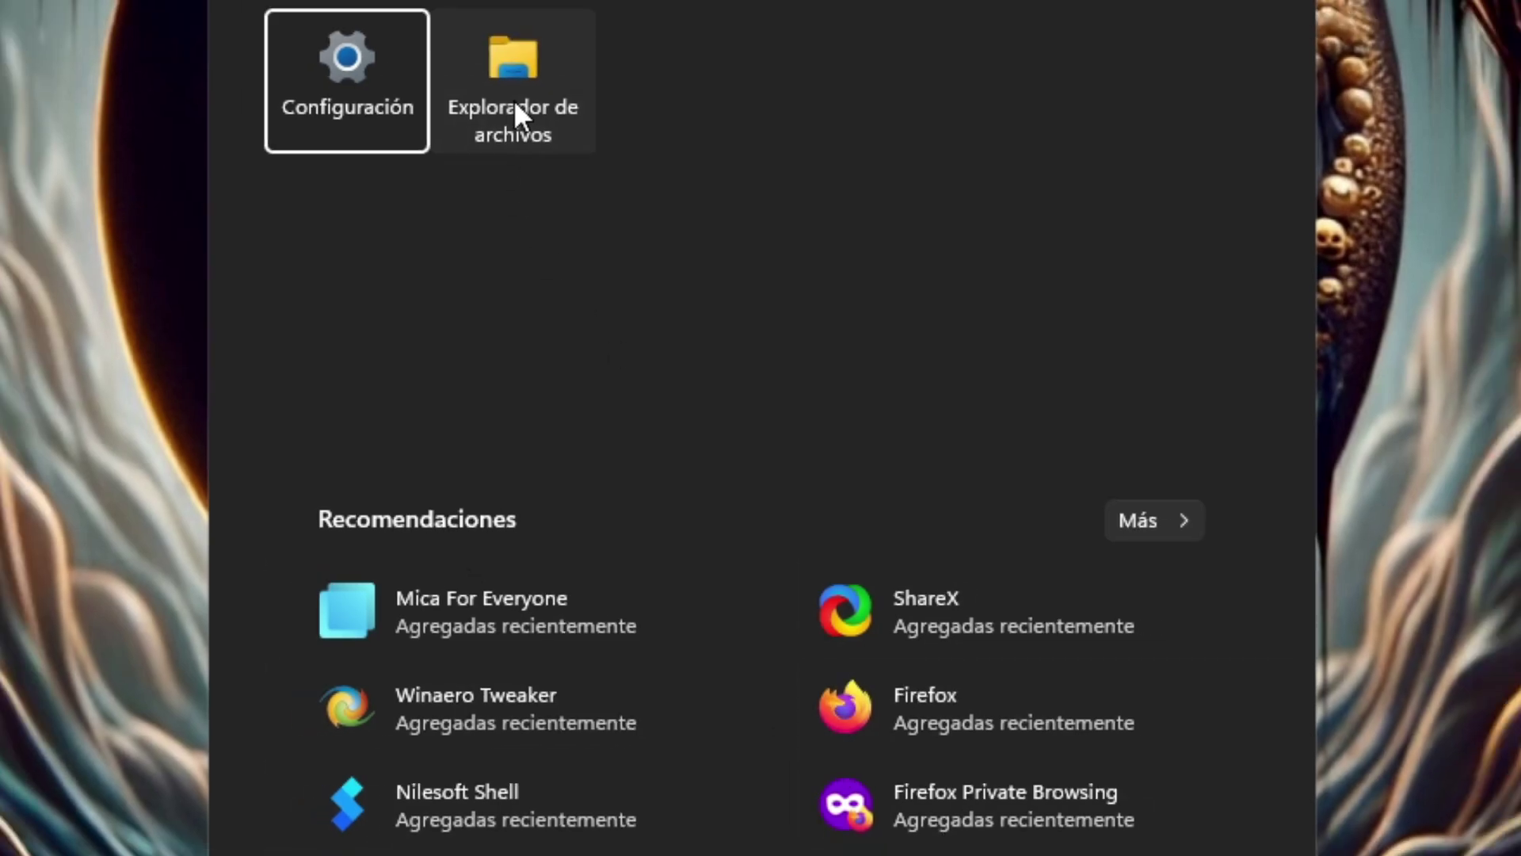
{"action": "key", "text": "Escape"}
{"action": "key", "text": "super+e"}
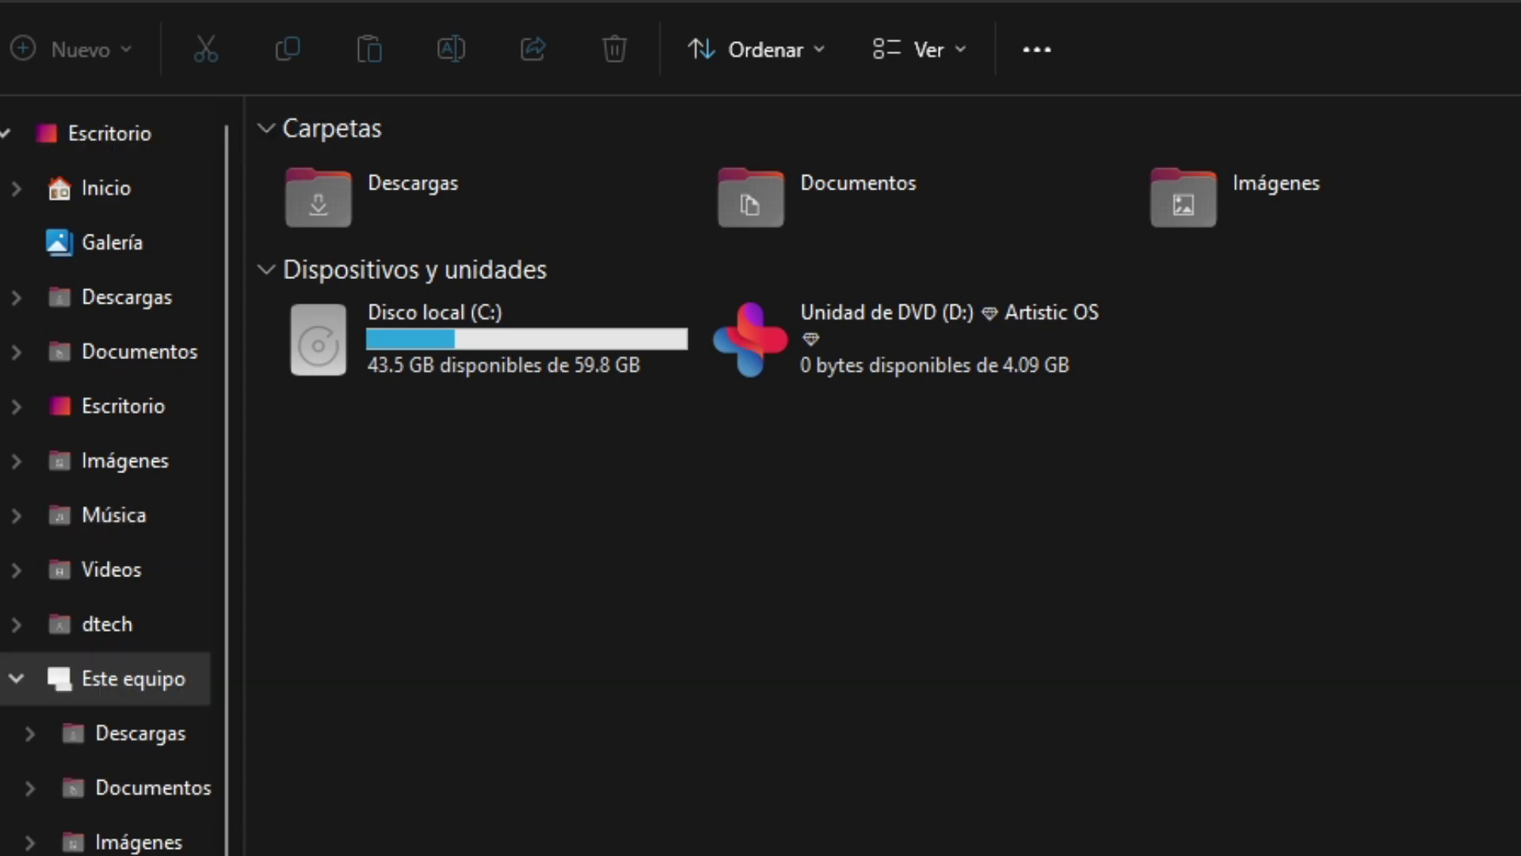
{"action": "key", "text": "alt+F4"}
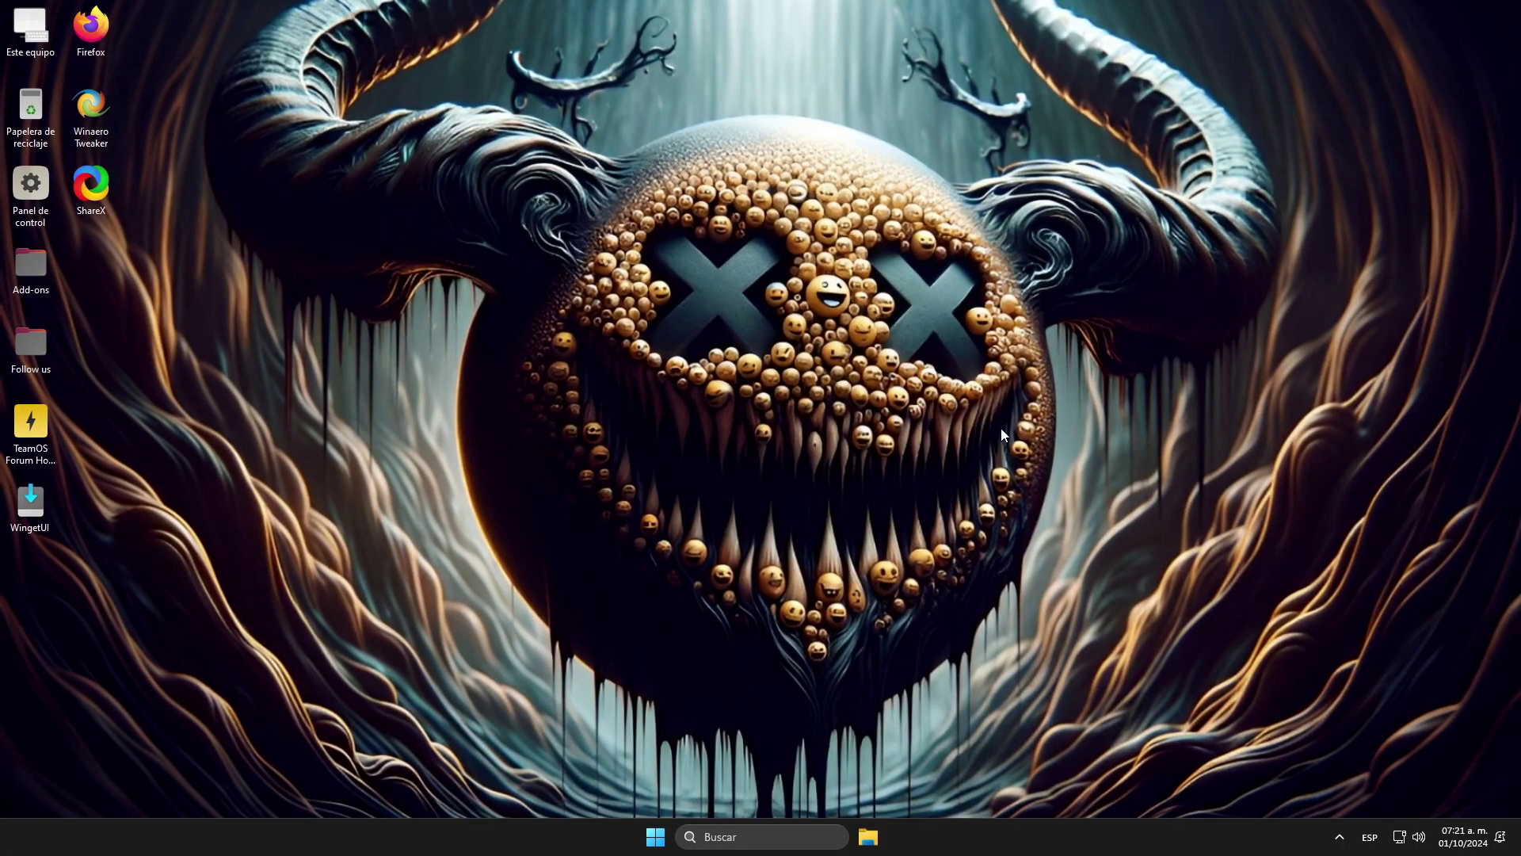